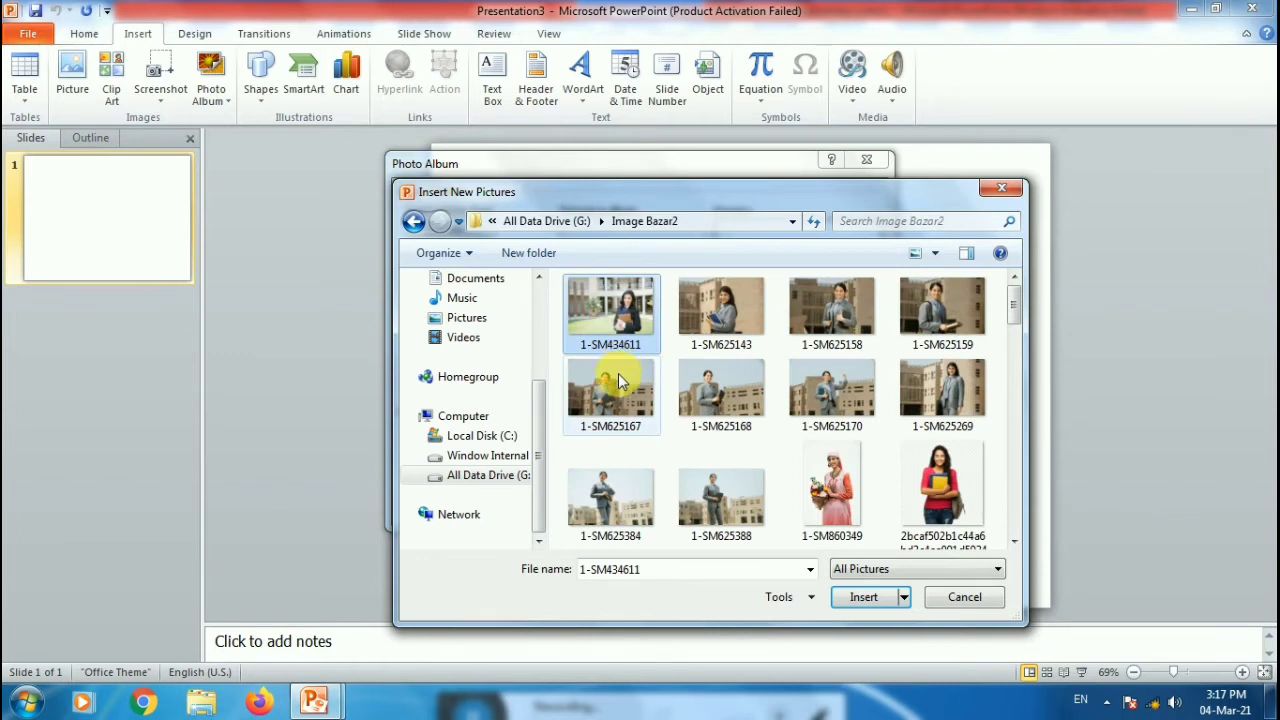
Create a photo album from the first twelve pictures in the Image Bazar2 folder
{"action": "left_click", "coordinate": [894, 486], "text": "shift"}
{"action": "left_click", "coordinate": [862, 597]}
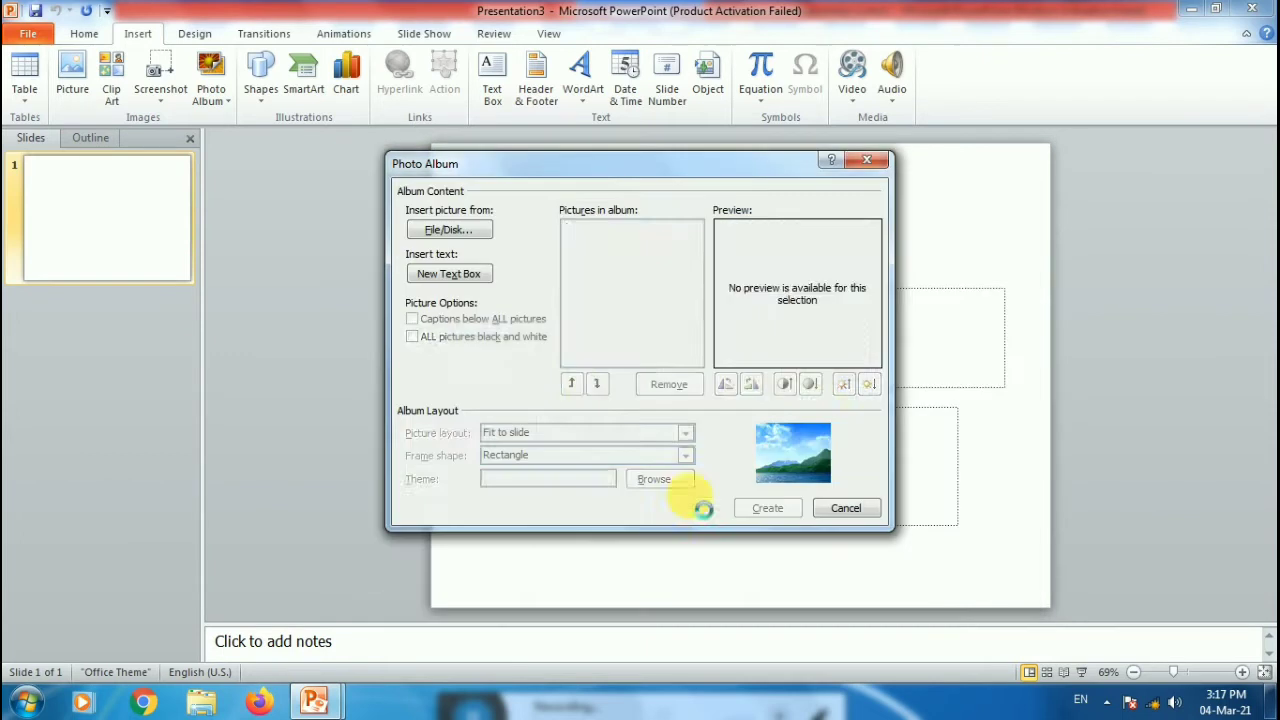
{"action": "left_click", "coordinate": [779, 509]}
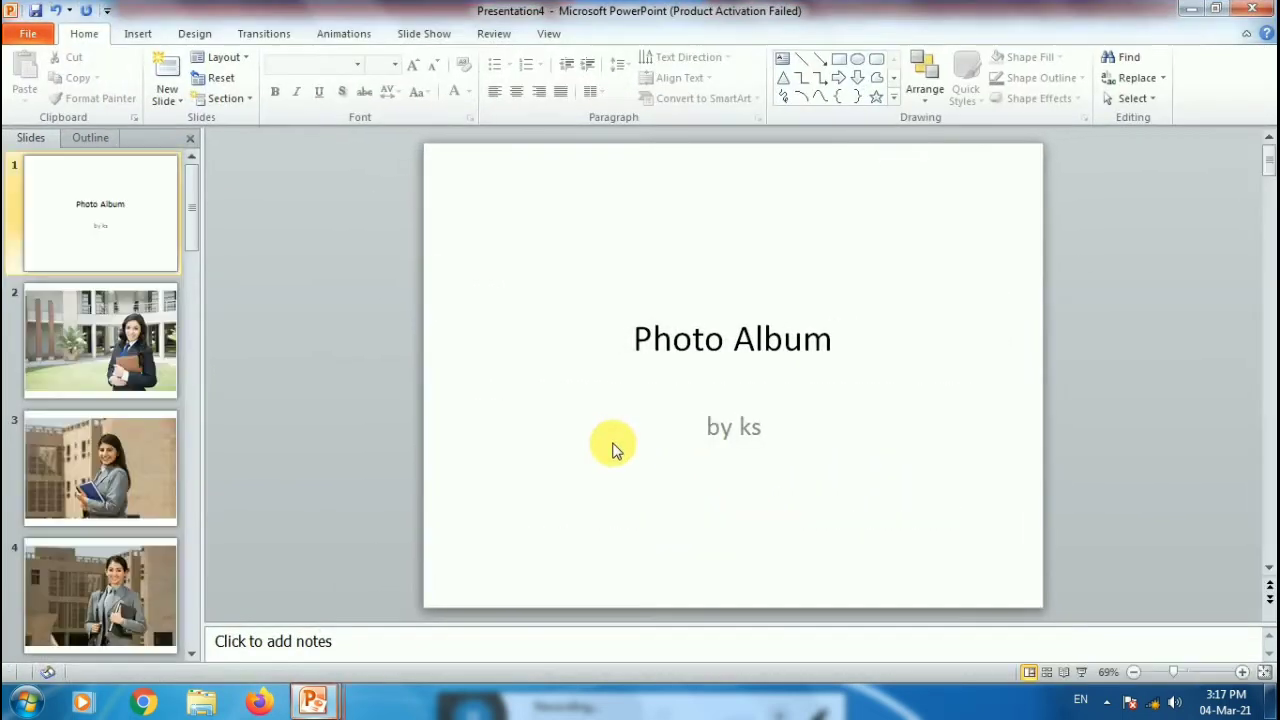
For all slides, set the transition sound to Camera, duration to 02.50, and advance automatically after 00:01.00 instead of on mouse click
{"action": "left_click", "coordinate": [118, 208]}
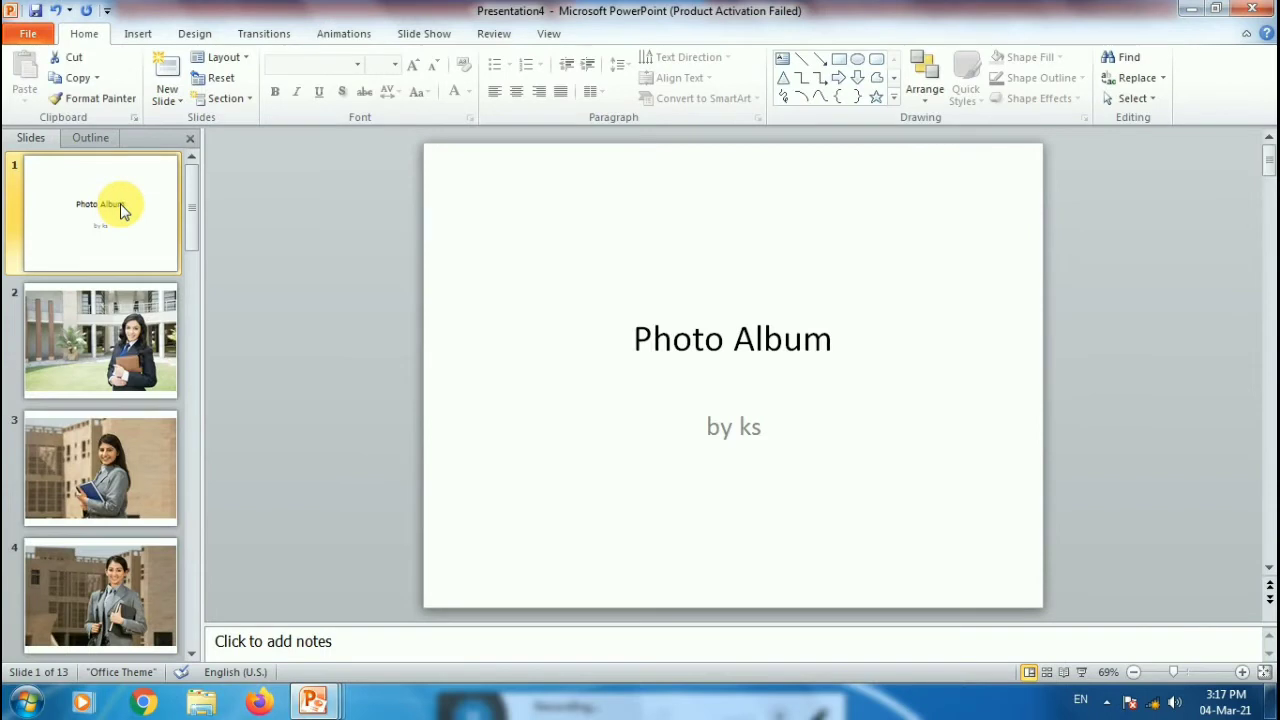
{"action": "left_click", "coordinate": [138, 33]}
{"action": "left_click", "coordinate": [871, 105]}
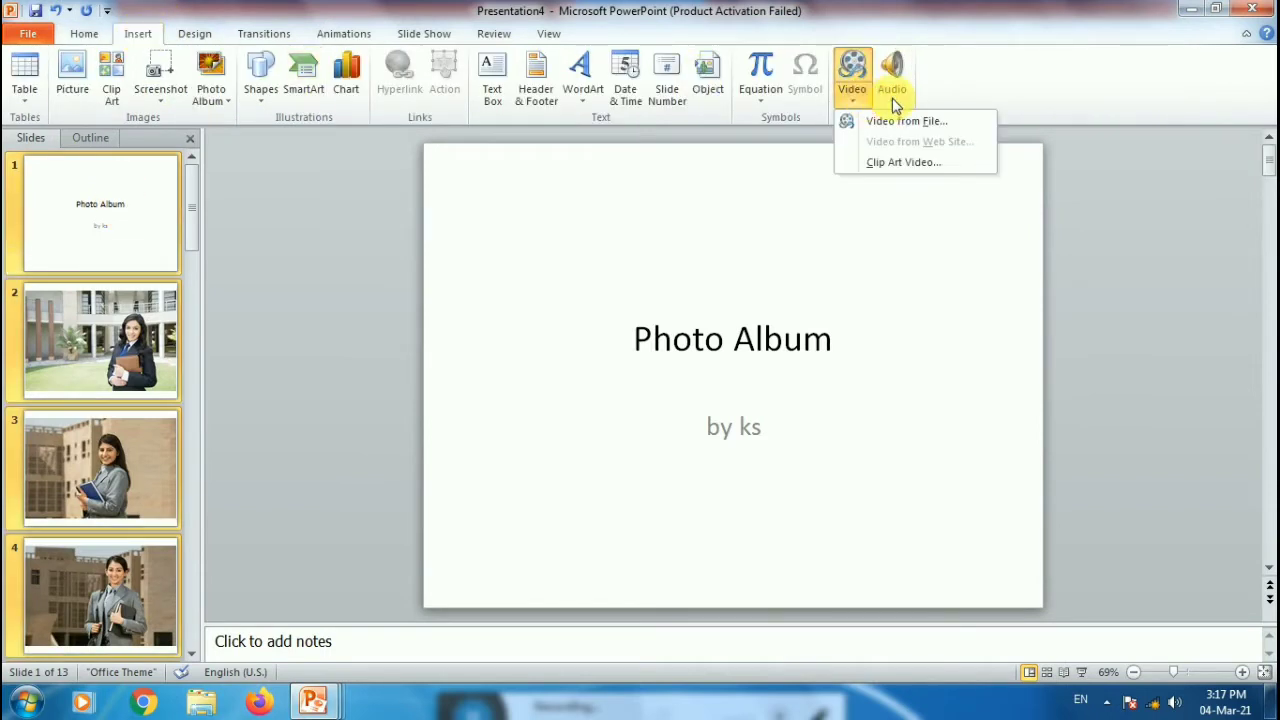
{"action": "left_click", "coordinate": [195, 33]}
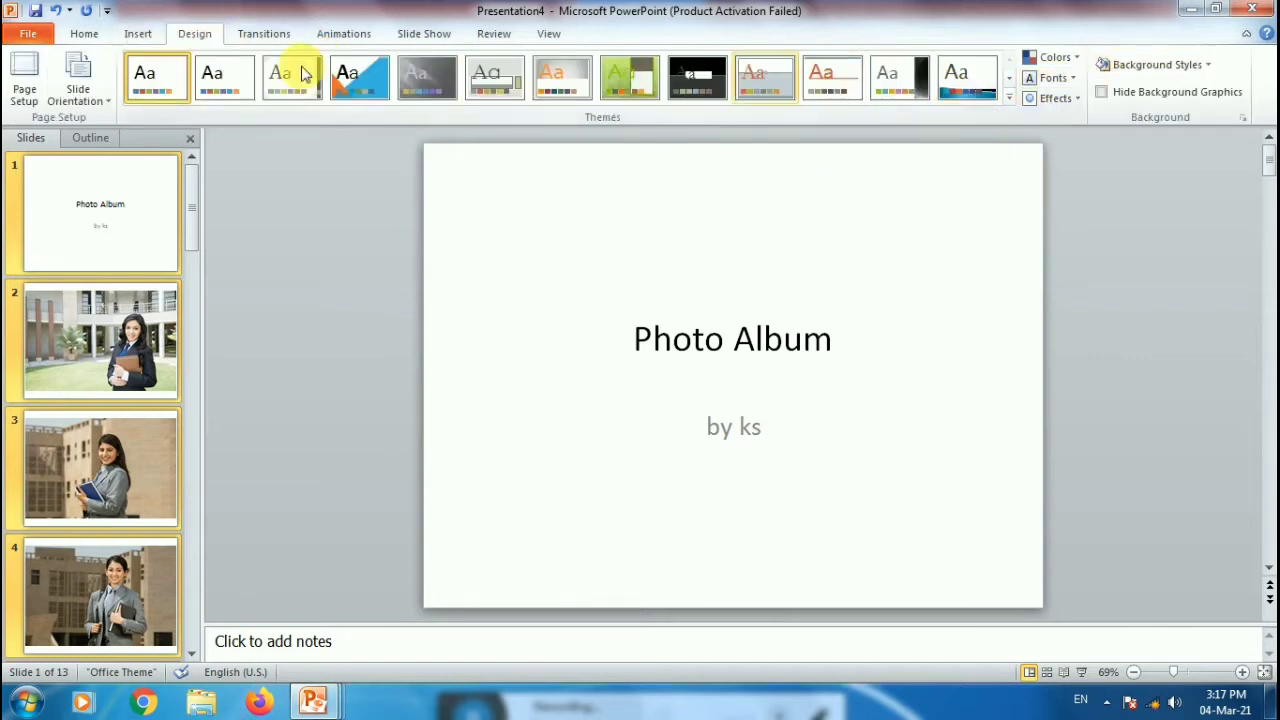
{"action": "left_click", "coordinate": [265, 34]}
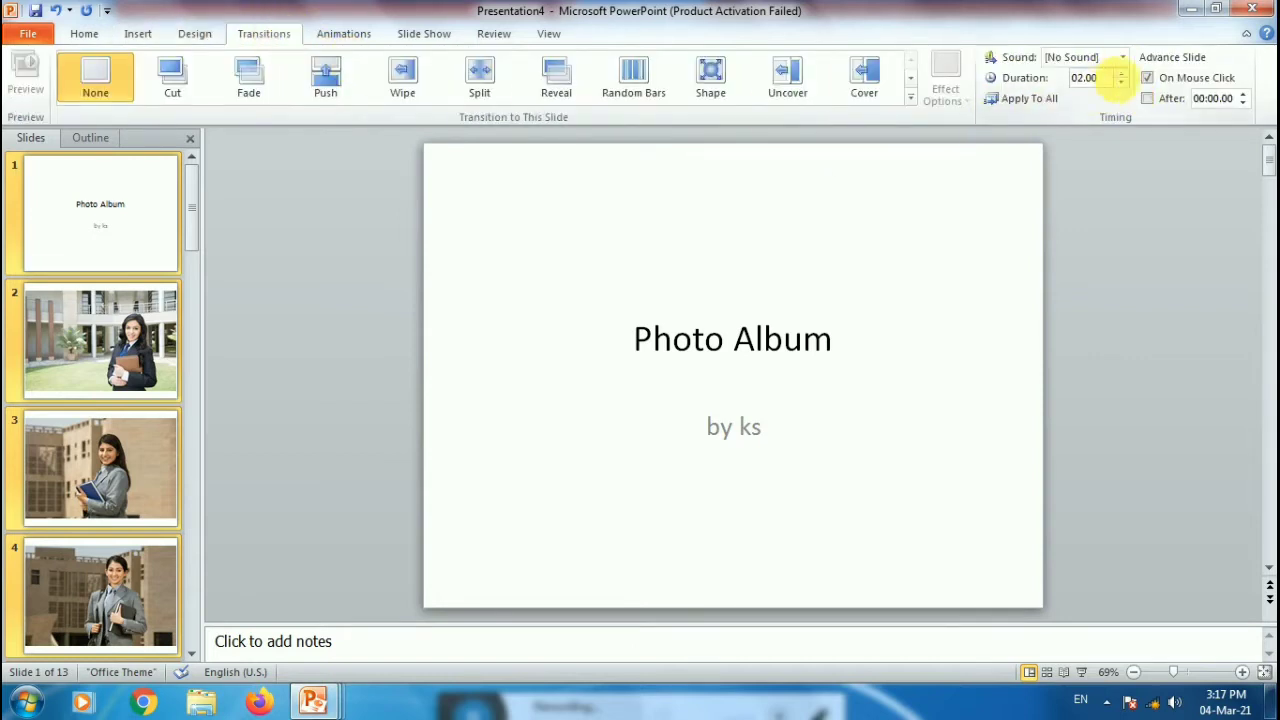
{"action": "left_click", "coordinate": [1122, 57]}
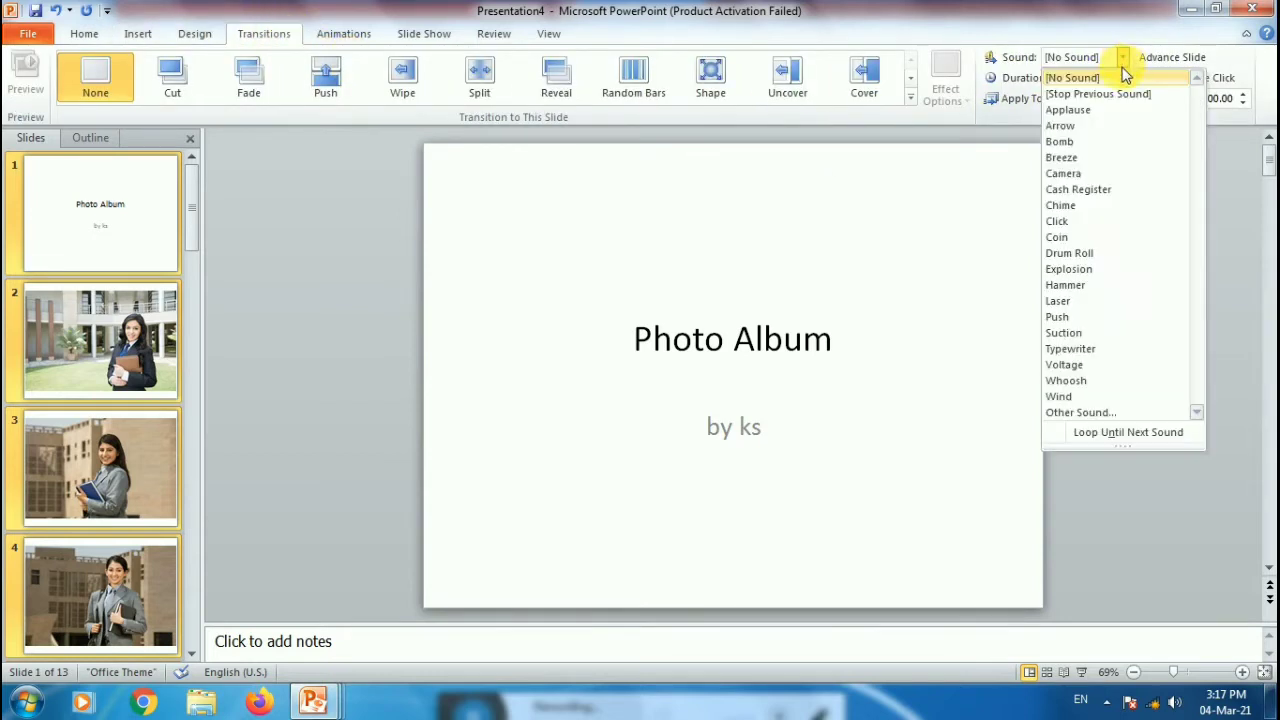
{"action": "left_click", "coordinate": [1070, 173]}
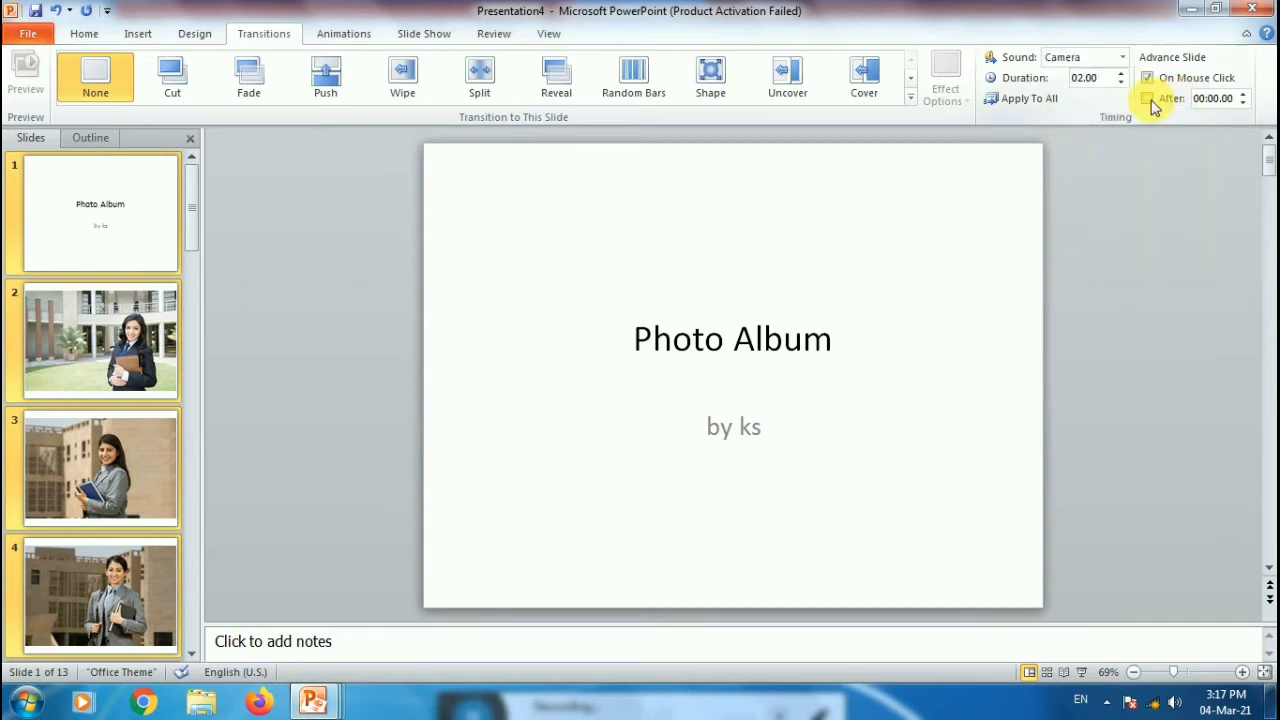
{"action": "left_click", "coordinate": [1148, 79]}
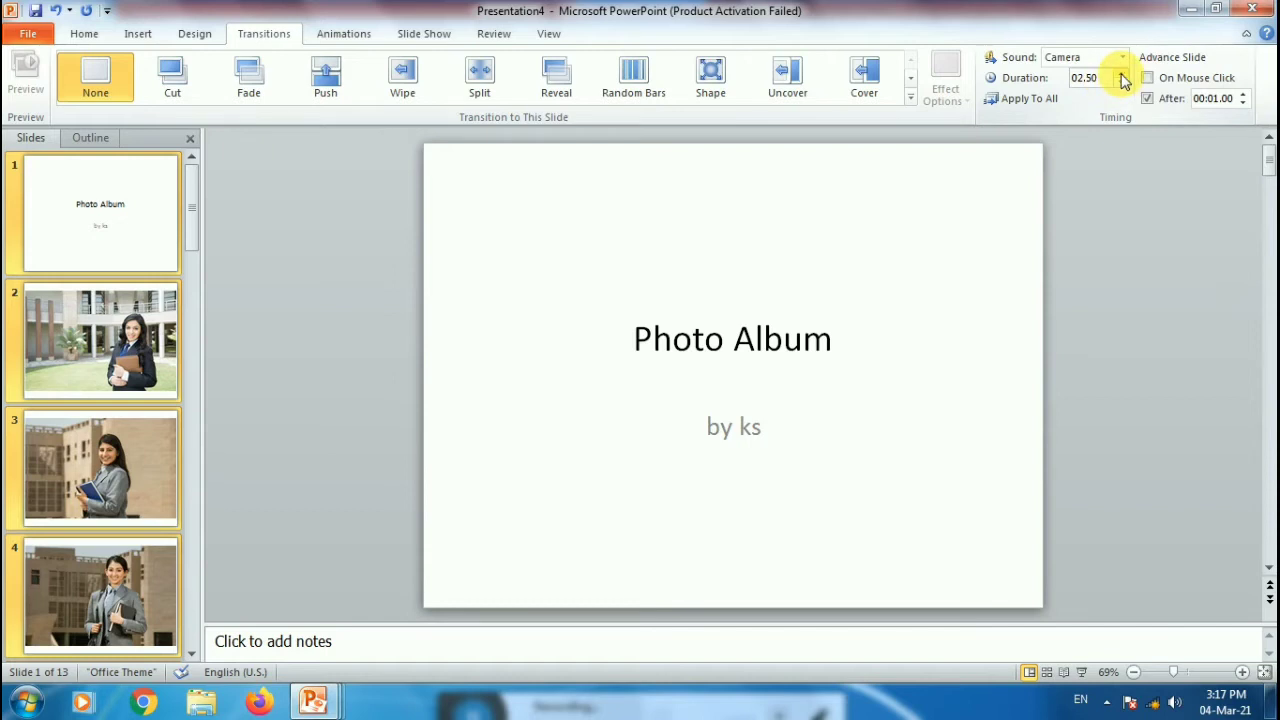
Play the photo album as a slide show from the beginning, dismissing the error pop-up, and exit it at slide 12
{"action": "key", "text": "F5"}
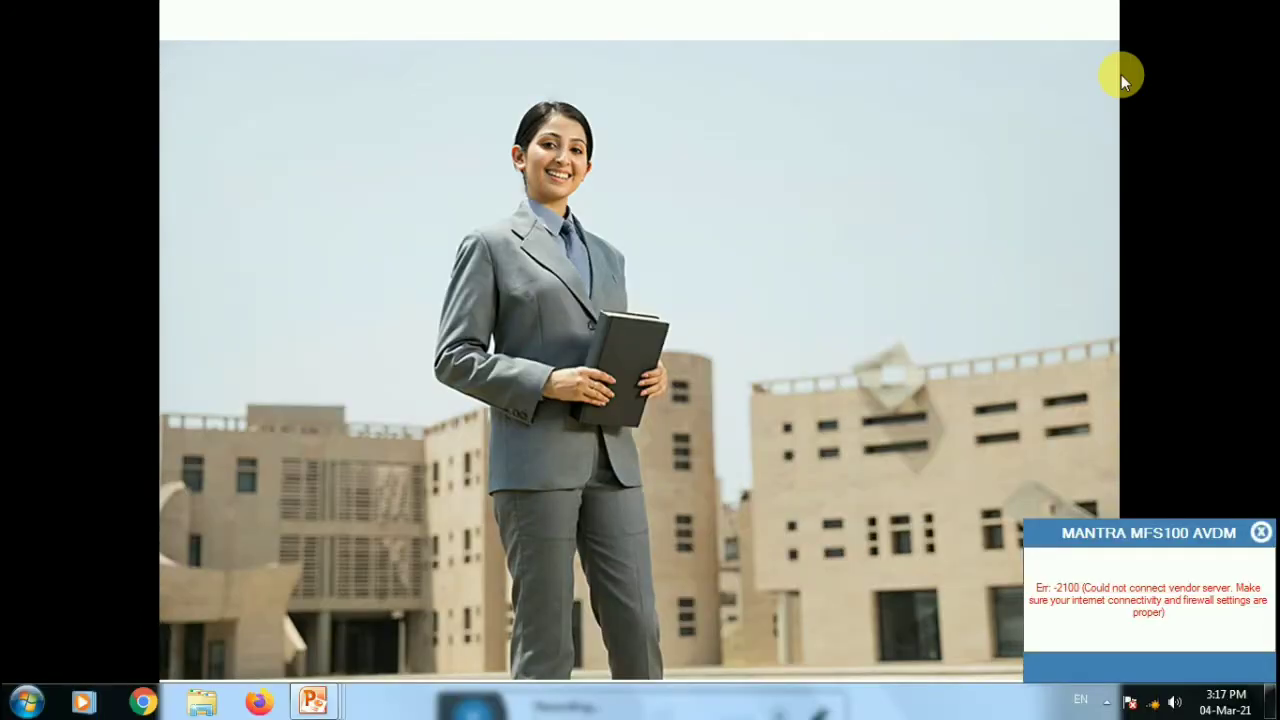
{"action": "left_click", "coordinate": [1260, 534]}
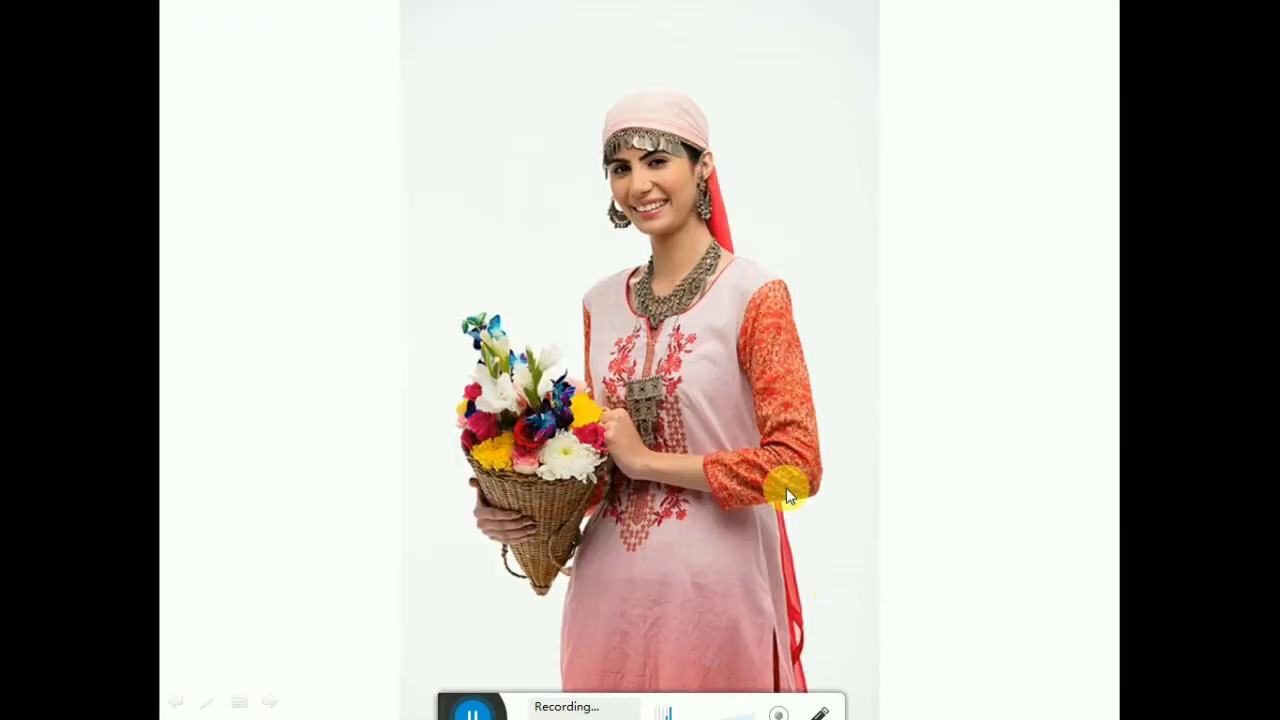
{"action": "key", "text": "Escape"}
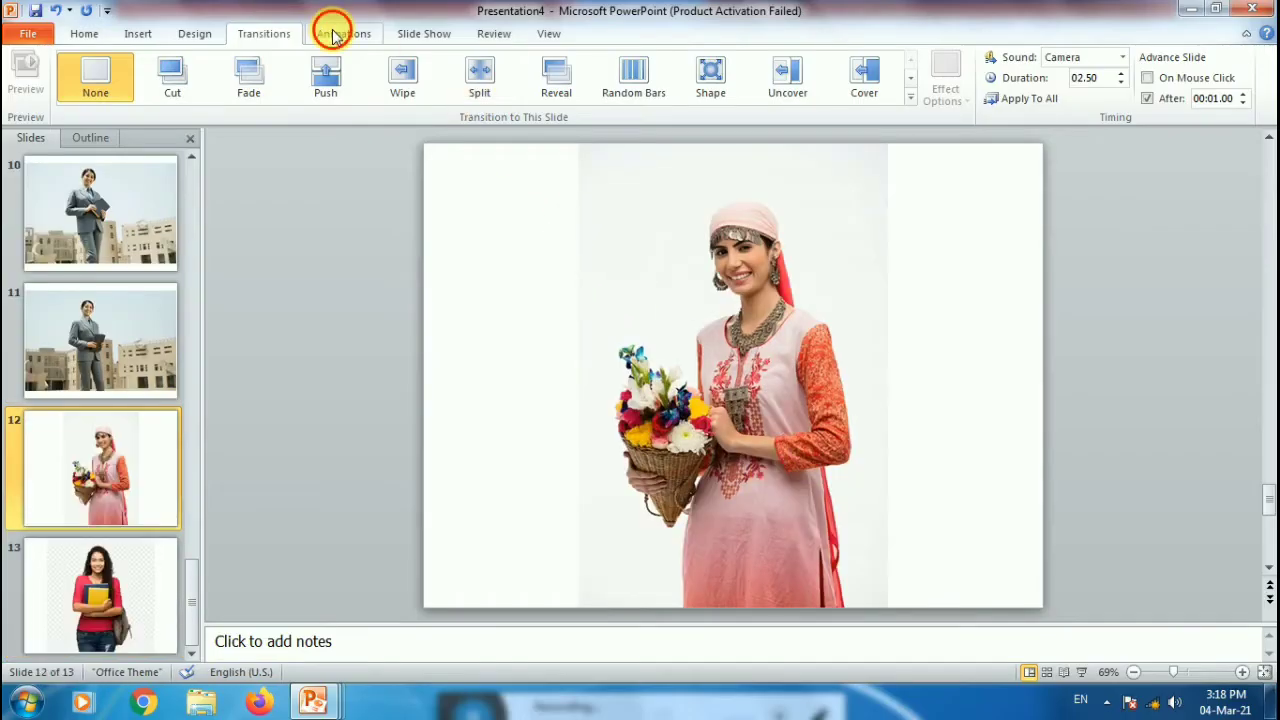
Look through the album's slides and pictures to pick one for animation
{"action": "left_click", "coordinate": [336, 32]}
{"action": "left_click", "coordinate": [634, 417]}
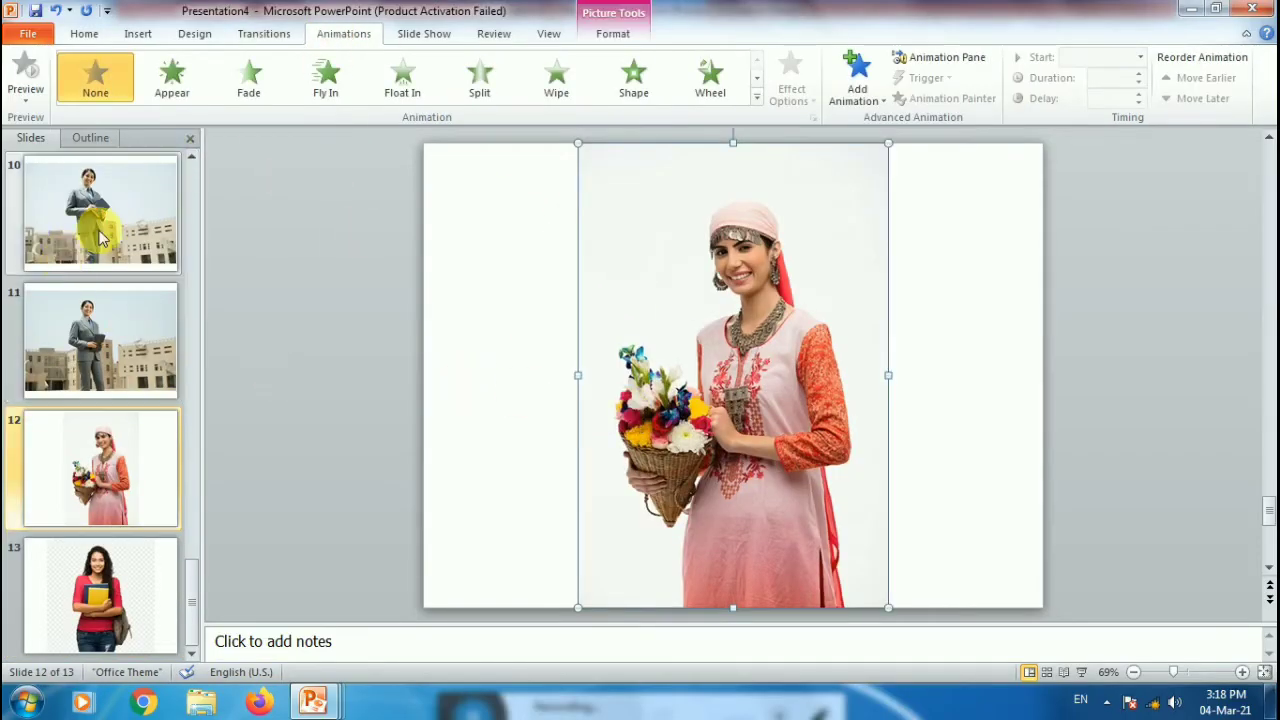
{"action": "left_click", "coordinate": [118, 266]}
{"action": "scroll", "coordinate": [118, 269], "scroll_direction": "up", "scroll_amount": 4}
{"action": "scroll", "coordinate": [118, 269], "scroll_direction": "up", "scroll_amount": 4}
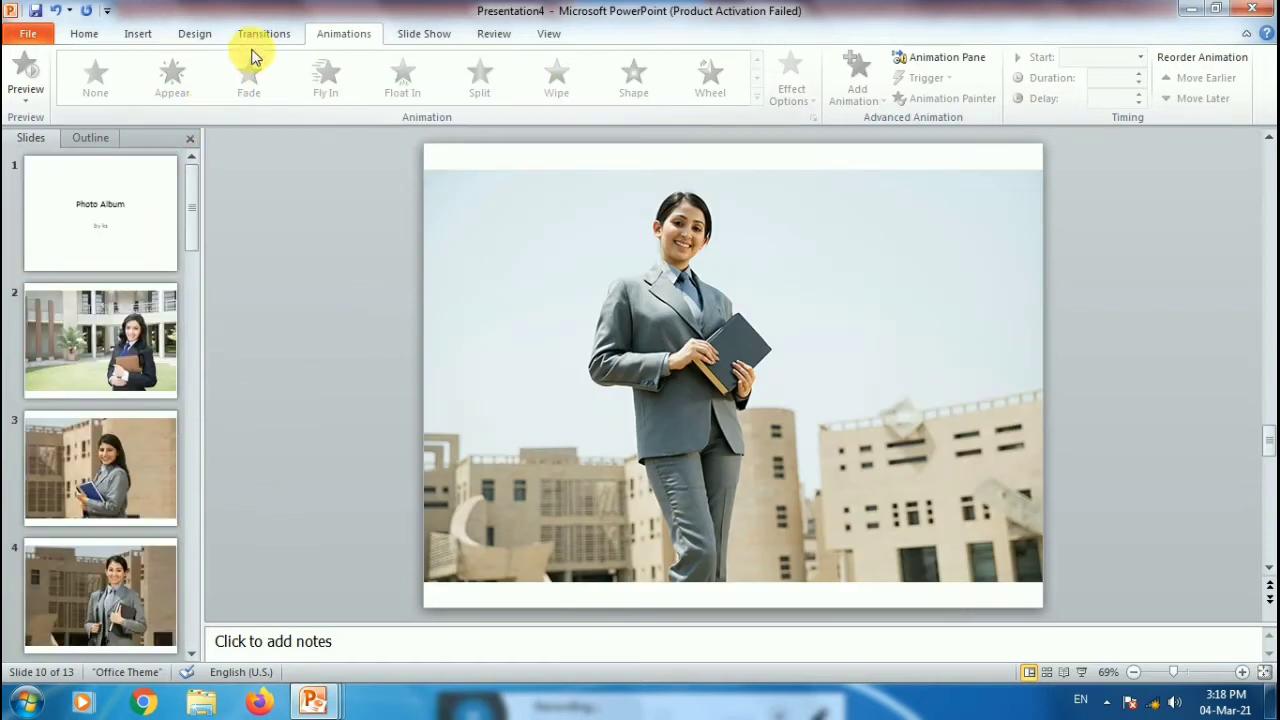
{"action": "left_click", "coordinate": [100, 386]}
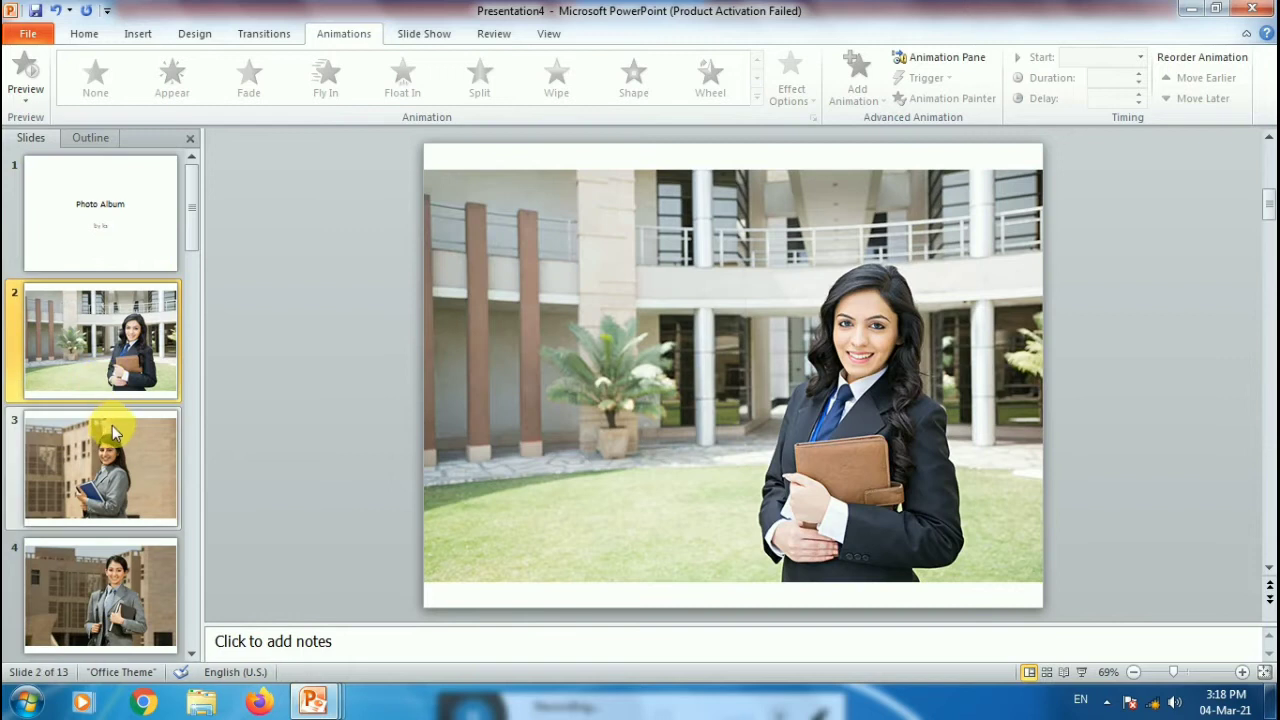
{"action": "left_click", "coordinate": [103, 246]}
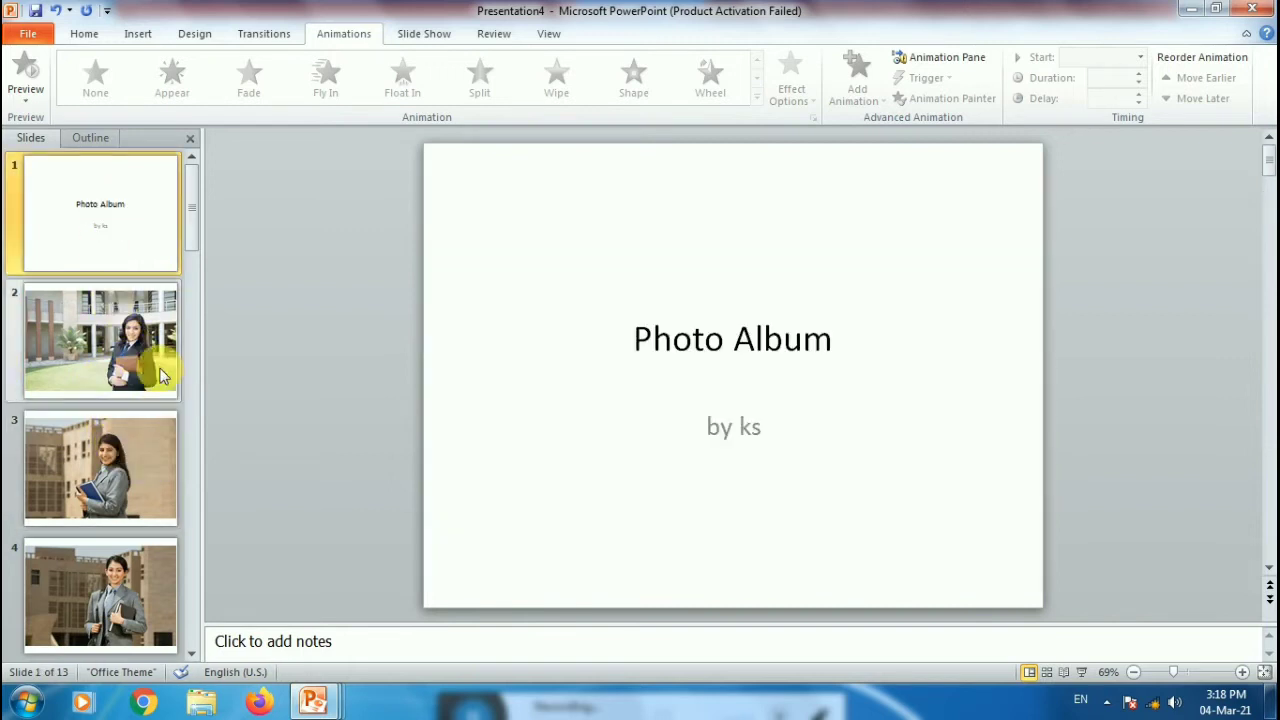
{"action": "left_click", "coordinate": [155, 370]}
{"action": "left_click", "coordinate": [47, 500]}
{"action": "scroll", "coordinate": [114, 560], "scroll_direction": "down", "scroll_amount": 4}
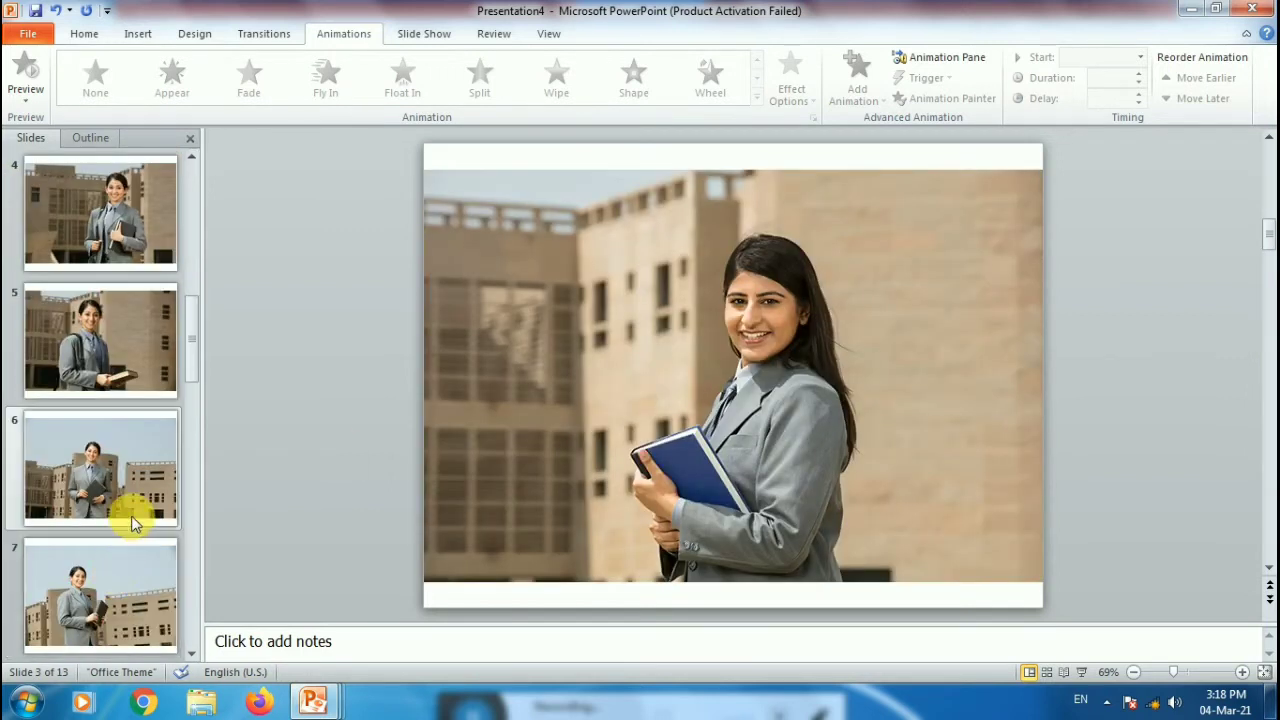
{"action": "scroll", "coordinate": [130, 514], "scroll_direction": "down", "scroll_amount": 4}
Try Fly In, Split and Shrink & Turn on the picture on slide 12, and settle on the Wheel exit animation
{"action": "left_click", "coordinate": [176, 480]}
{"action": "left_click", "coordinate": [707, 377]}
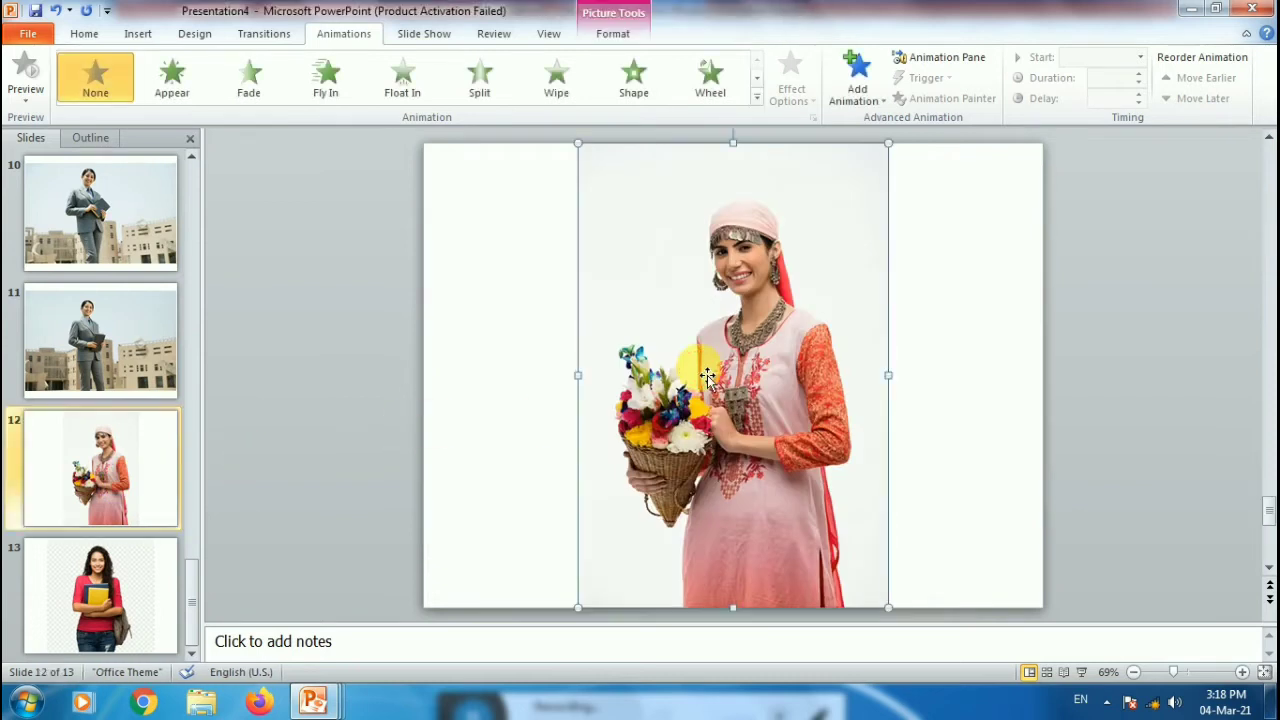
{"action": "left_click", "coordinate": [325, 76]}
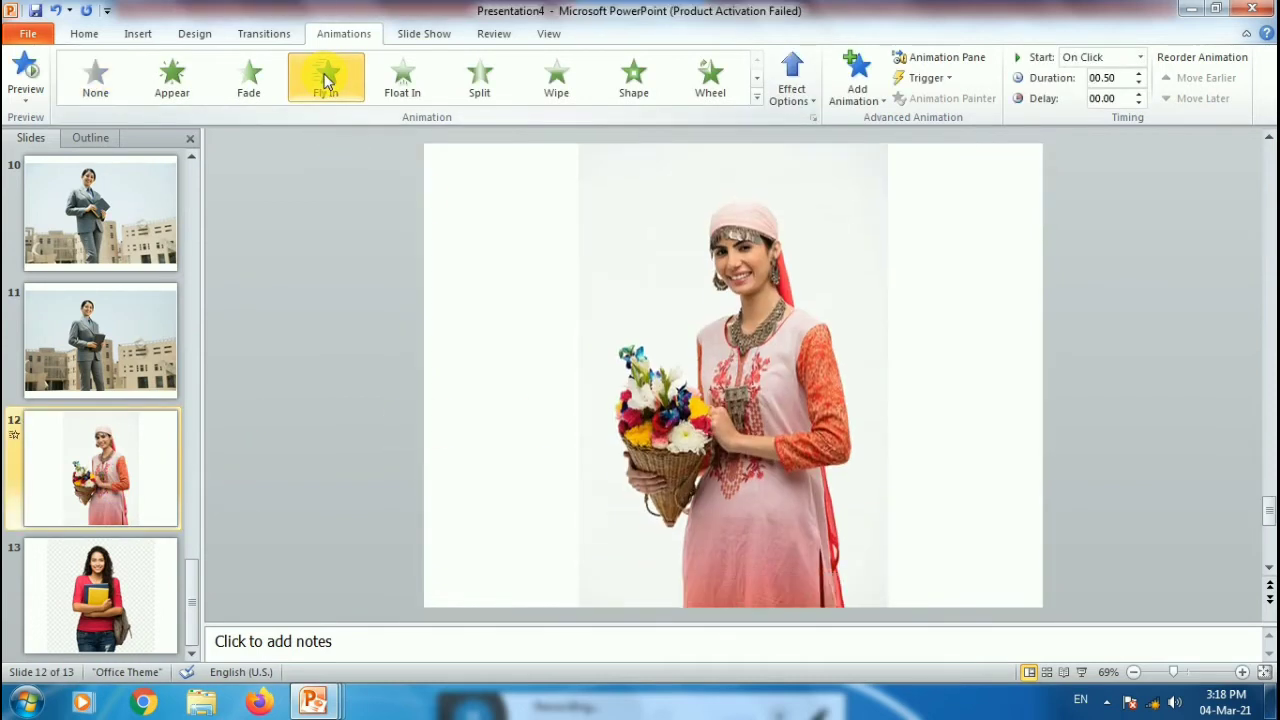
{"action": "left_click", "coordinate": [480, 75]}
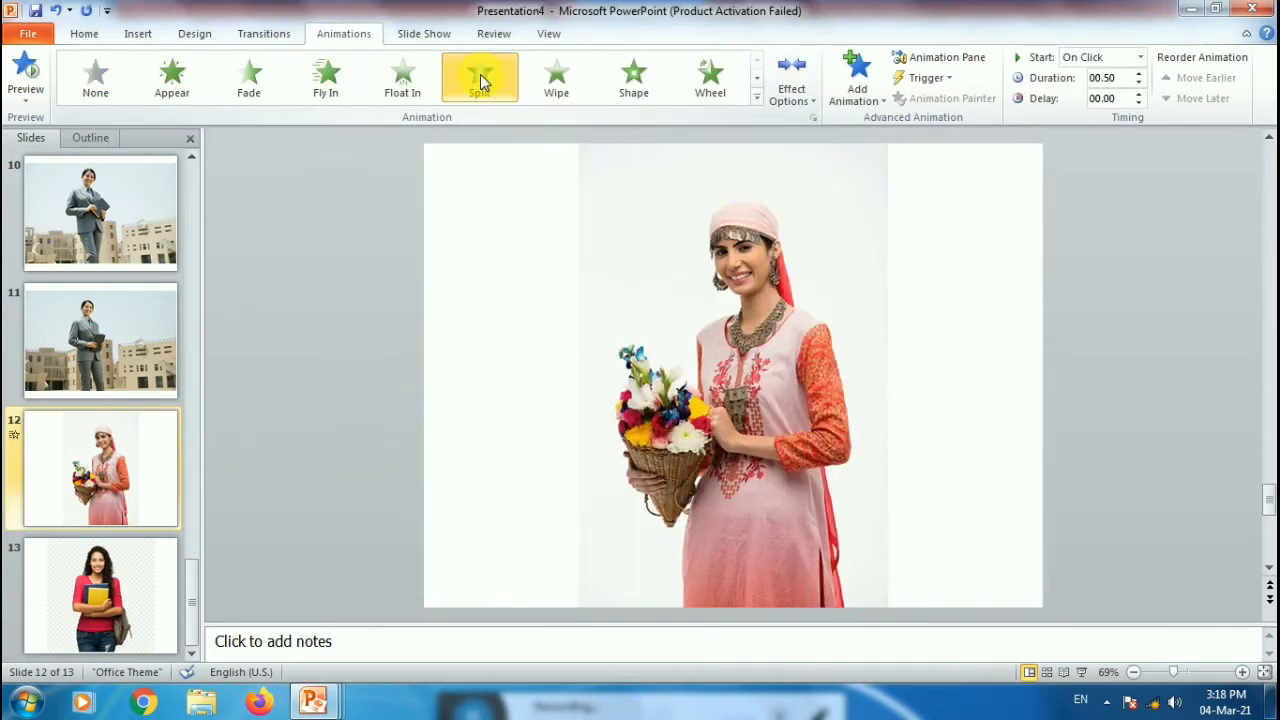
{"action": "left_click", "coordinate": [757, 97]}
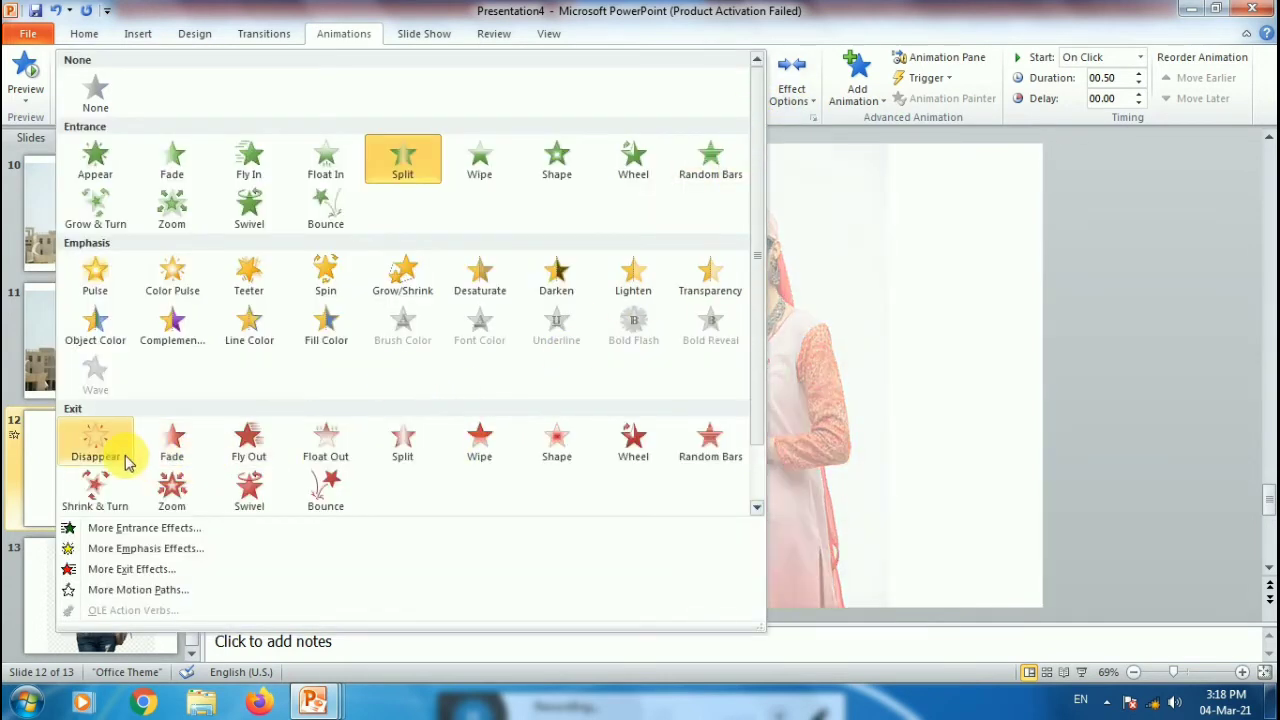
{"action": "left_click", "coordinate": [92, 490]}
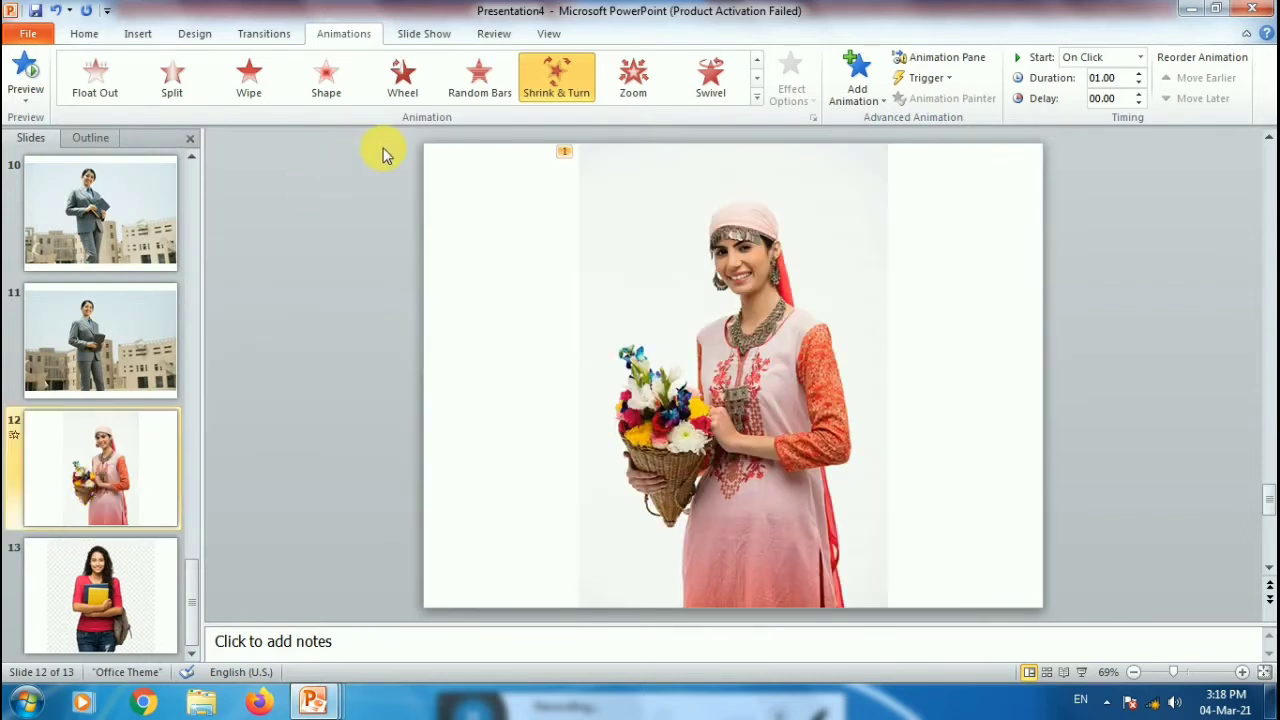
{"action": "left_click", "coordinate": [419, 69]}
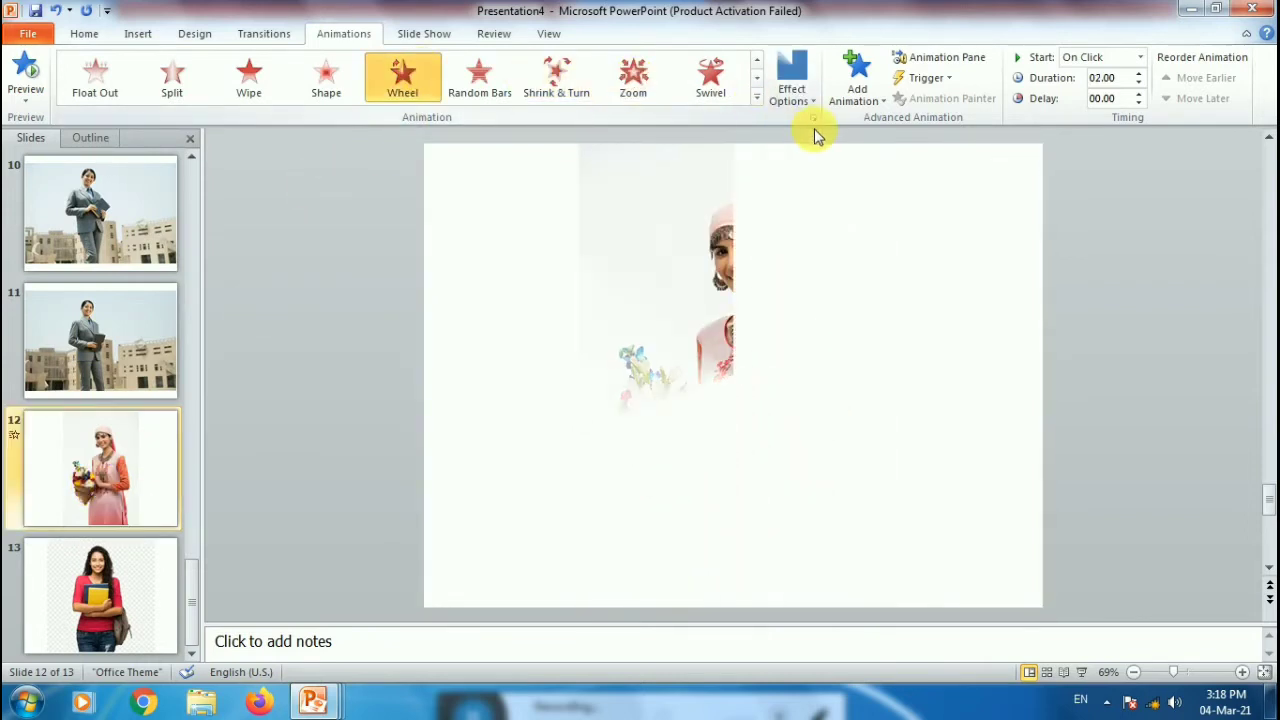
Change the spokes option of the Wheel animation on slide 12 and set the animation to start with previous
{"action": "left_click", "coordinate": [813, 104]}
{"action": "left_click", "coordinate": [826, 240]}
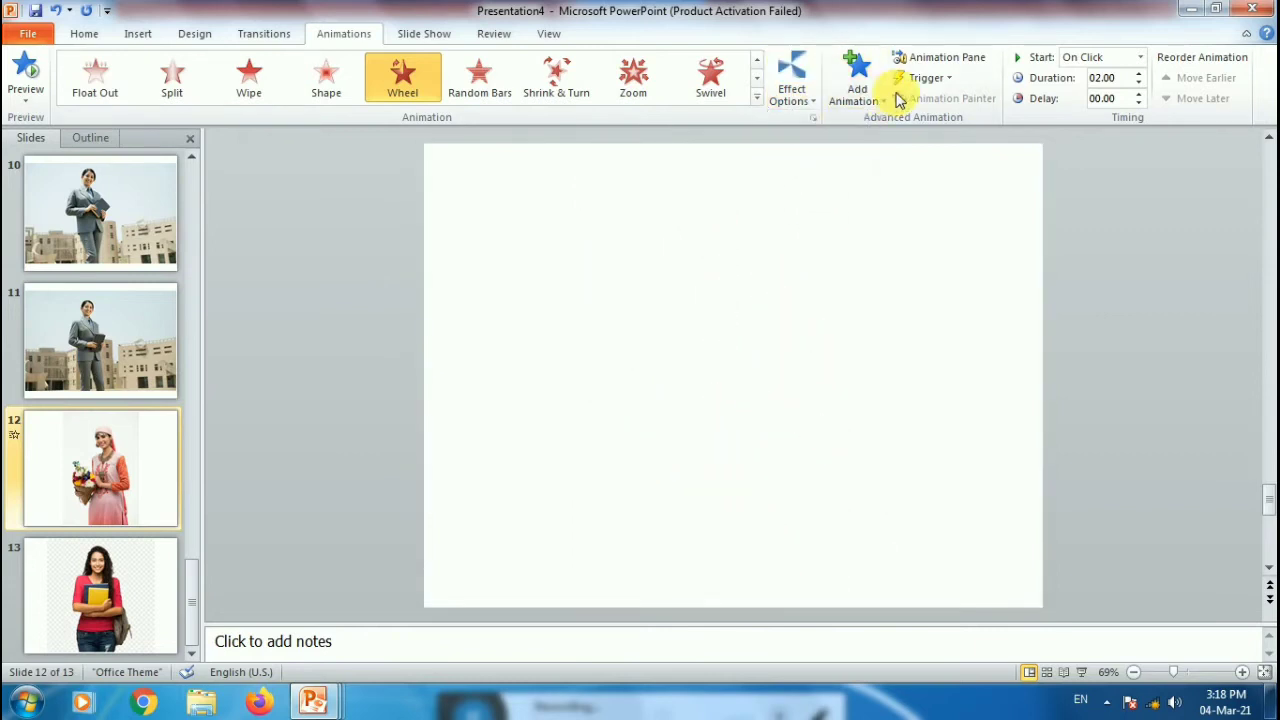
{"action": "left_click", "coordinate": [935, 57]}
{"action": "left_click", "coordinate": [1250, 200]}
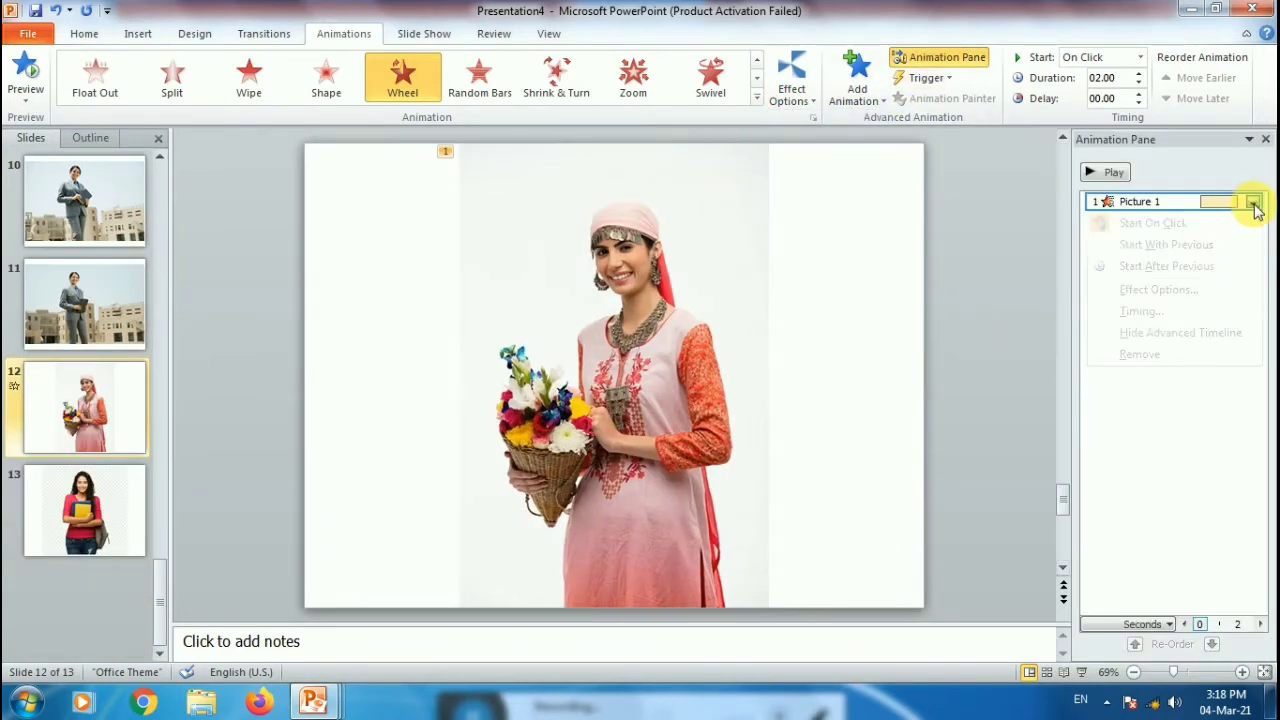
{"action": "left_click", "coordinate": [1163, 247]}
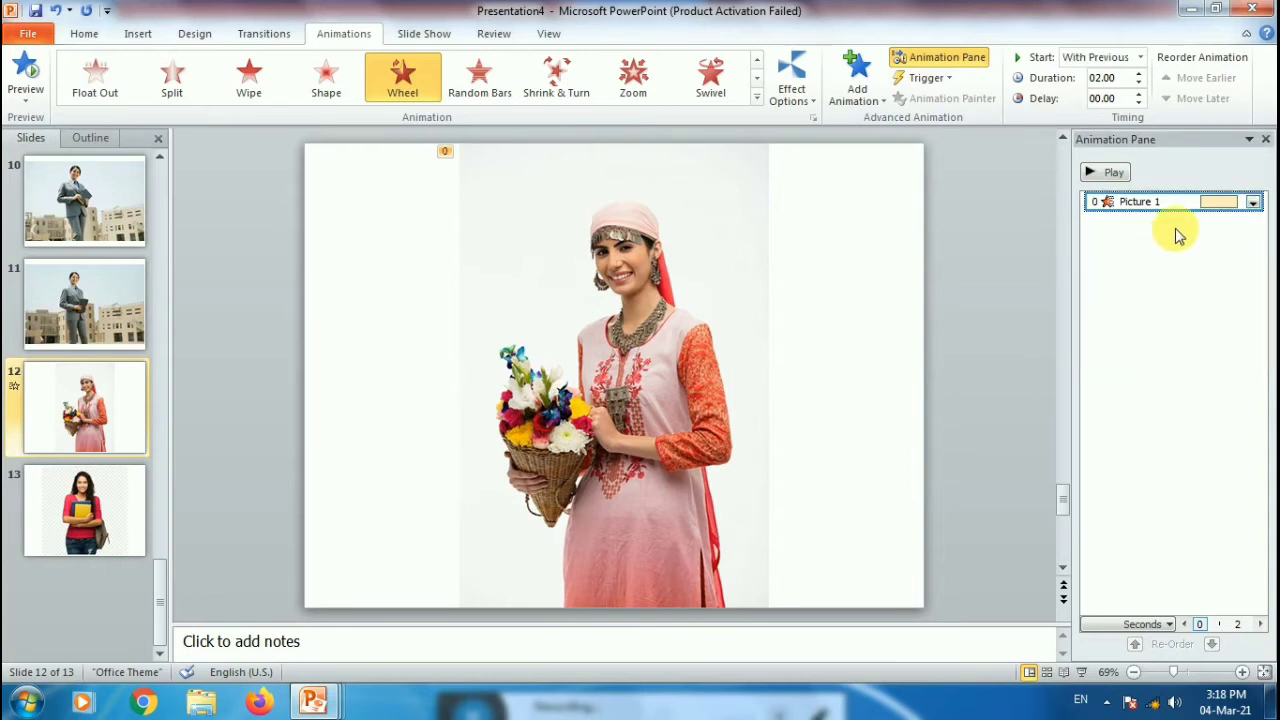
Set the Wheel animation's timing to repeat Until Next Click and close the animation list
{"action": "left_click", "coordinate": [1252, 201]}
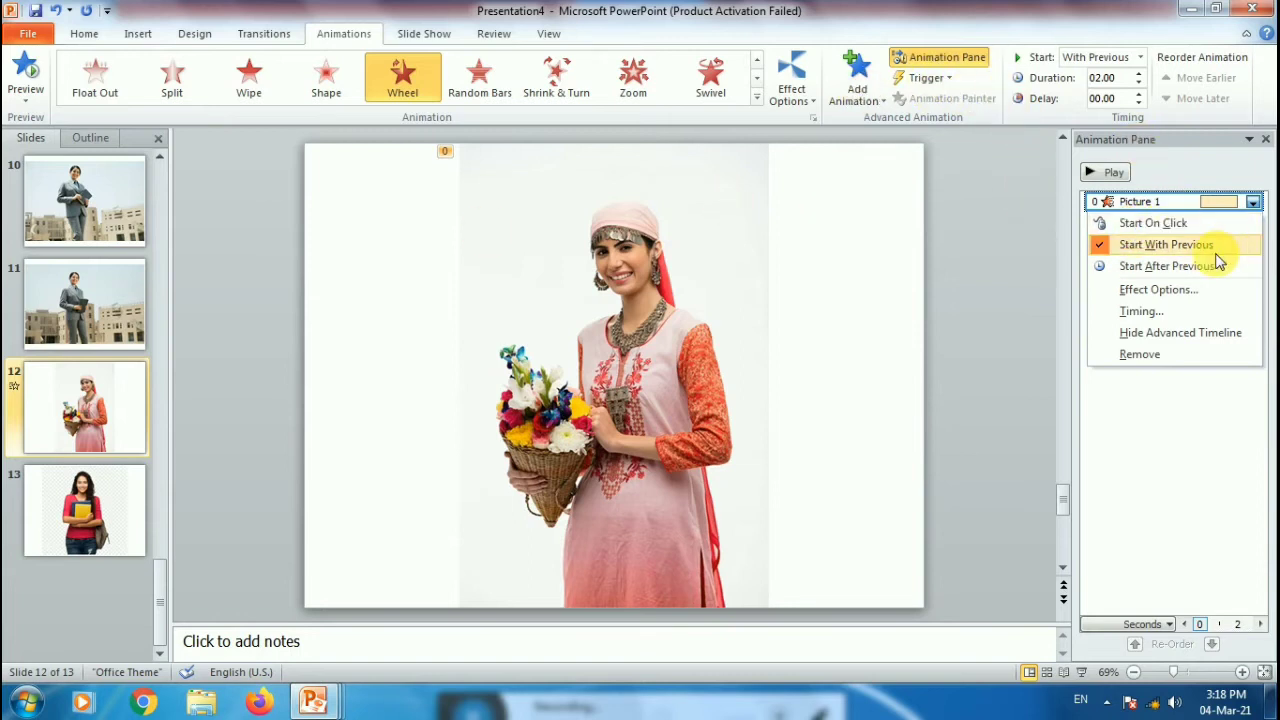
{"action": "left_click", "coordinate": [1141, 310]}
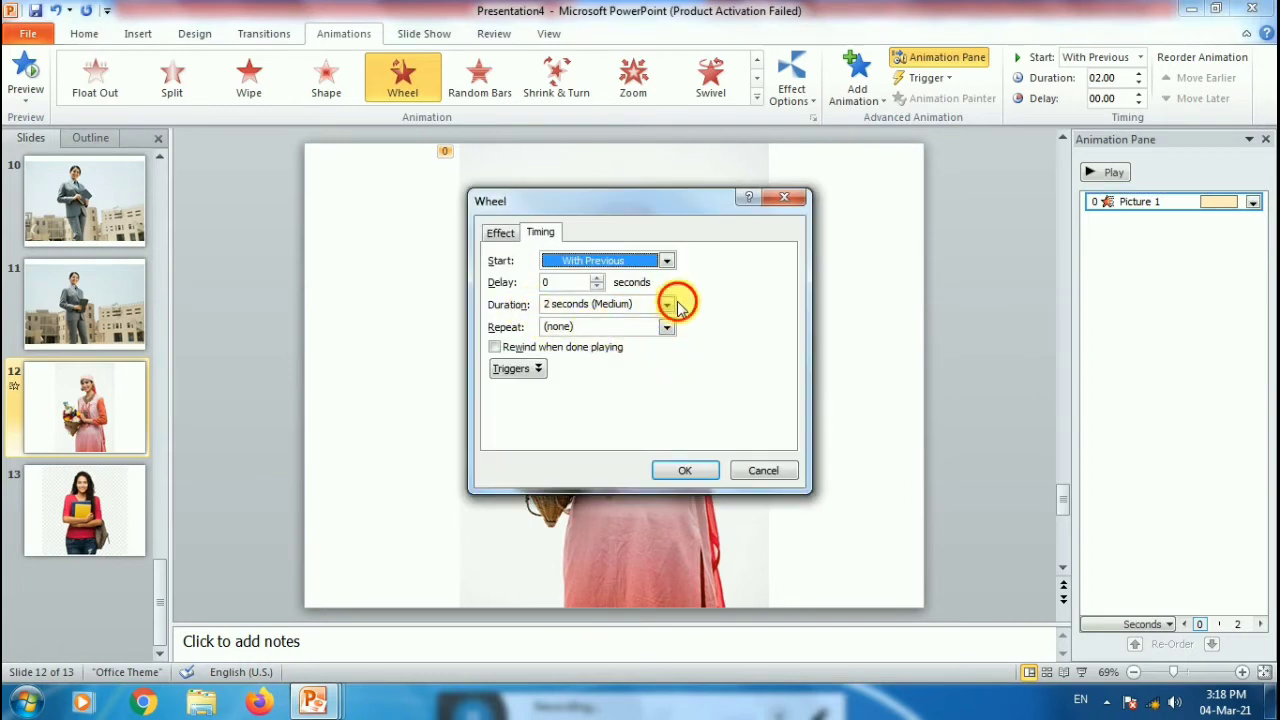
{"action": "left_click", "coordinate": [666, 327]}
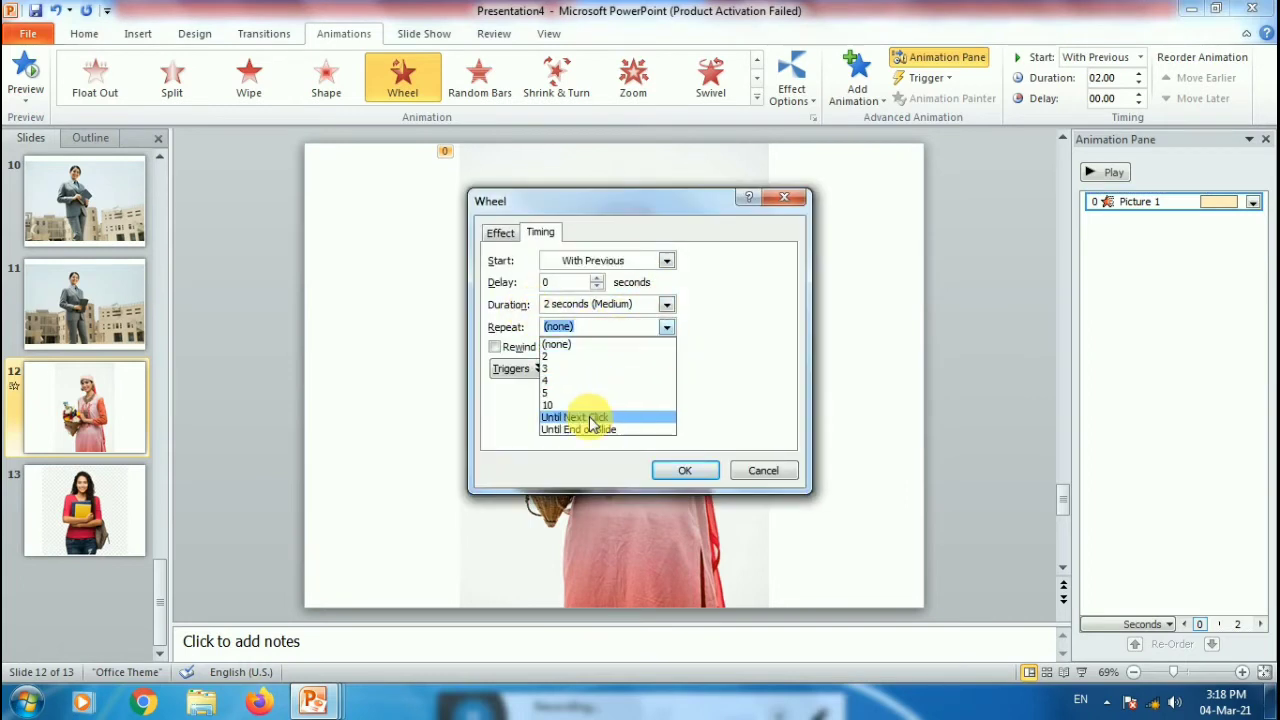
{"action": "left_click", "coordinate": [574, 417]}
{"action": "left_click", "coordinate": [680, 471]}
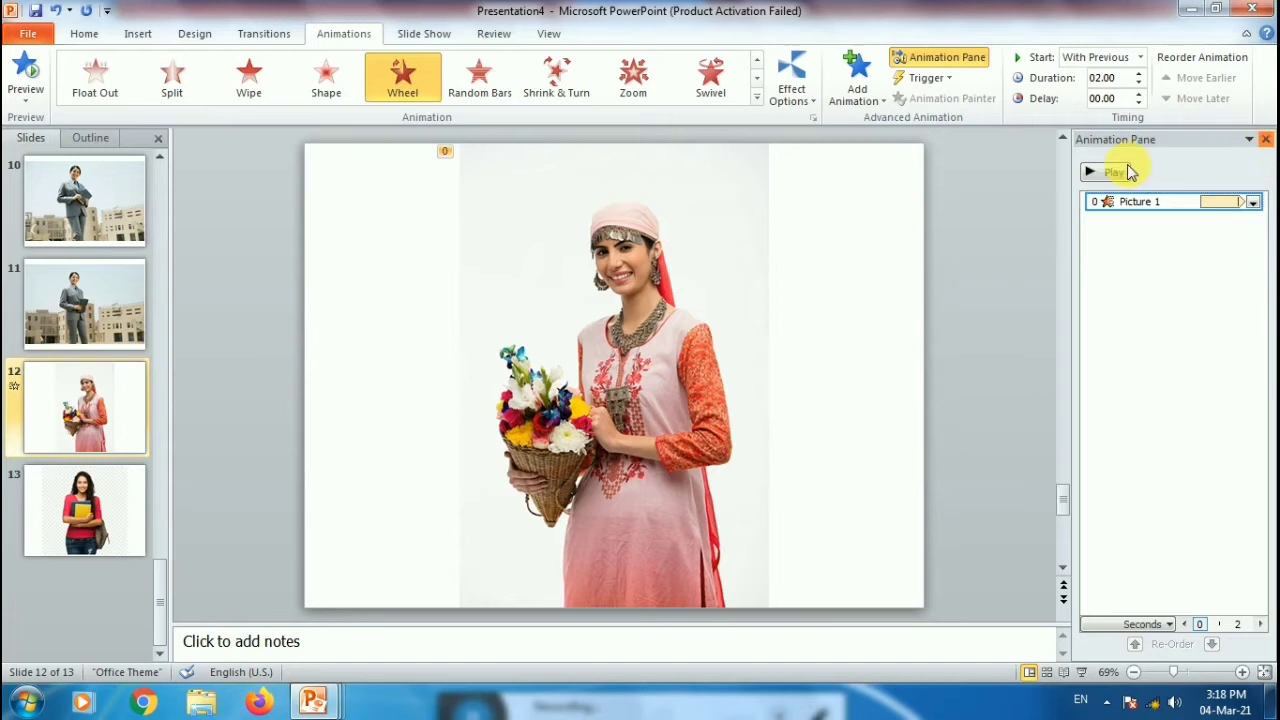
{"action": "left_click", "coordinate": [1265, 140]}
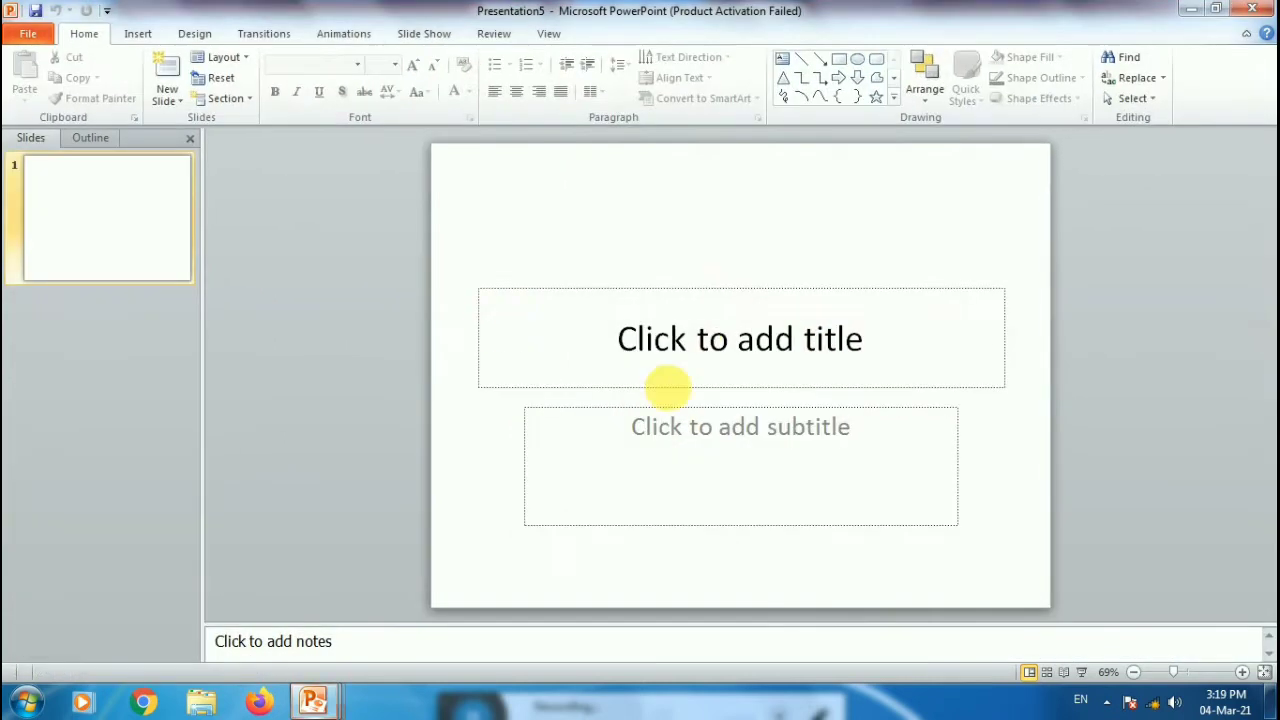
Delete the title and subtitle placeholders from the slide of the new blank presentation
{"action": "left_click", "coordinate": [671, 286]}
{"action": "left_click", "coordinate": [680, 297]}
{"action": "key", "text": "Delete"}
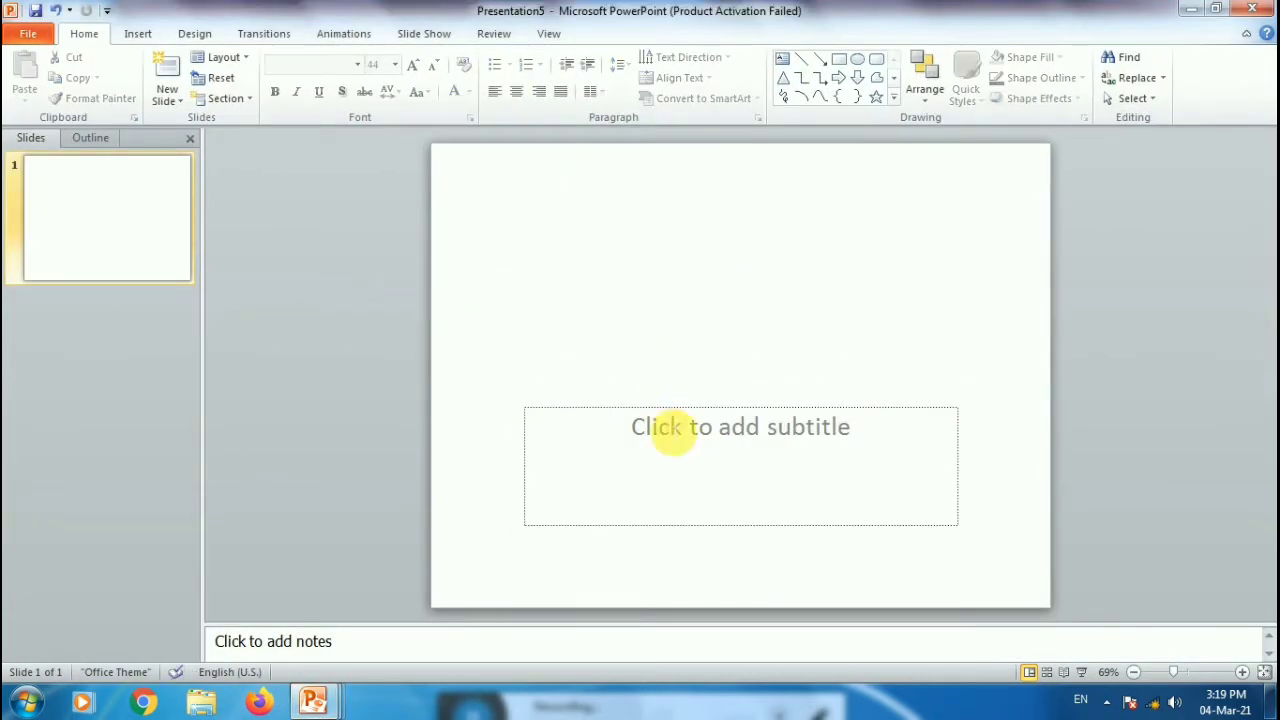
{"action": "left_click", "coordinate": [666, 406]}
{"action": "left_click", "coordinate": [666, 404]}
{"action": "key", "text": "Delete"}
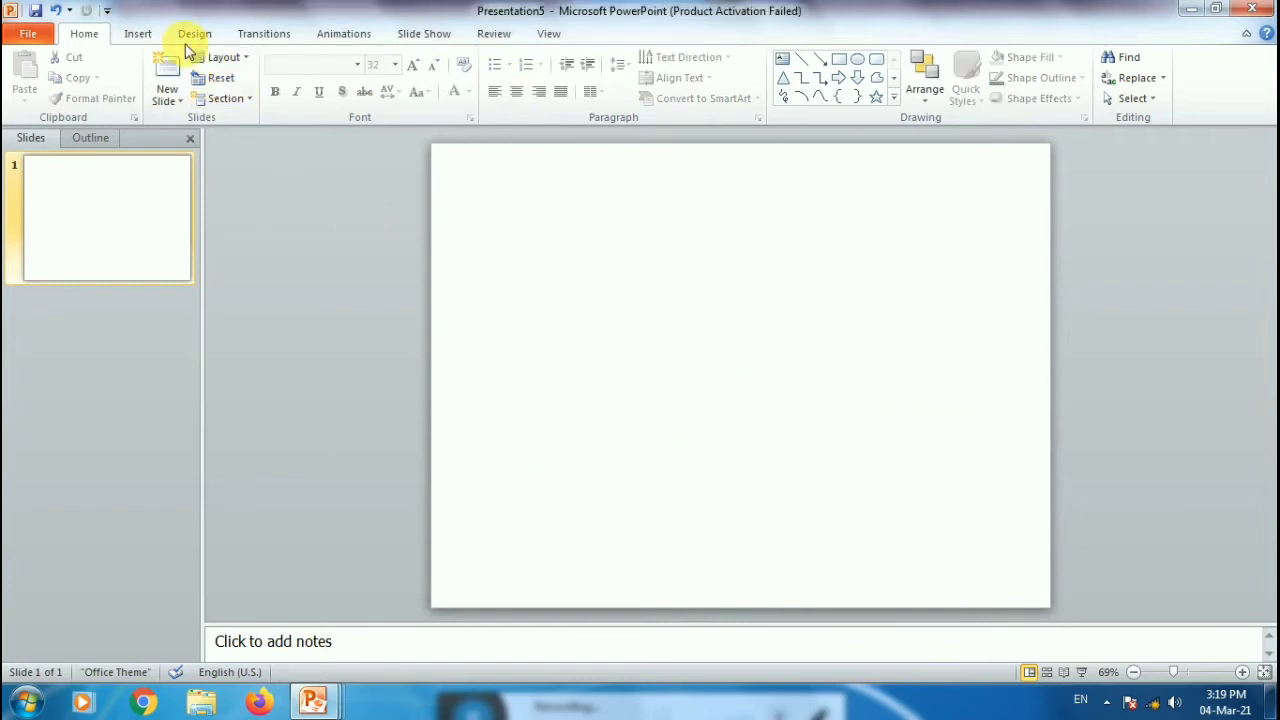
Search the clip art for "car", insert the green race car, and move it to the right edge of the slide
{"action": "left_click", "coordinate": [138, 33]}
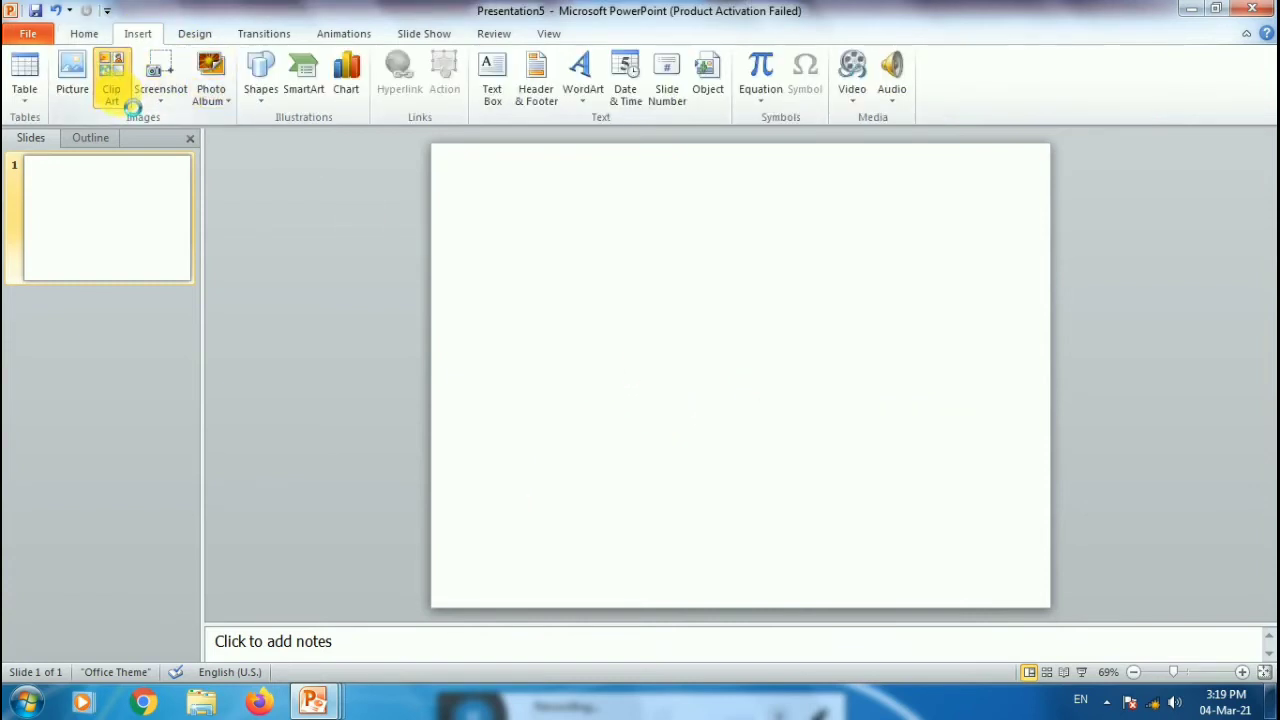
{"action": "left_click", "coordinate": [111, 85]}
{"action": "left_click", "coordinate": [1110, 181]}
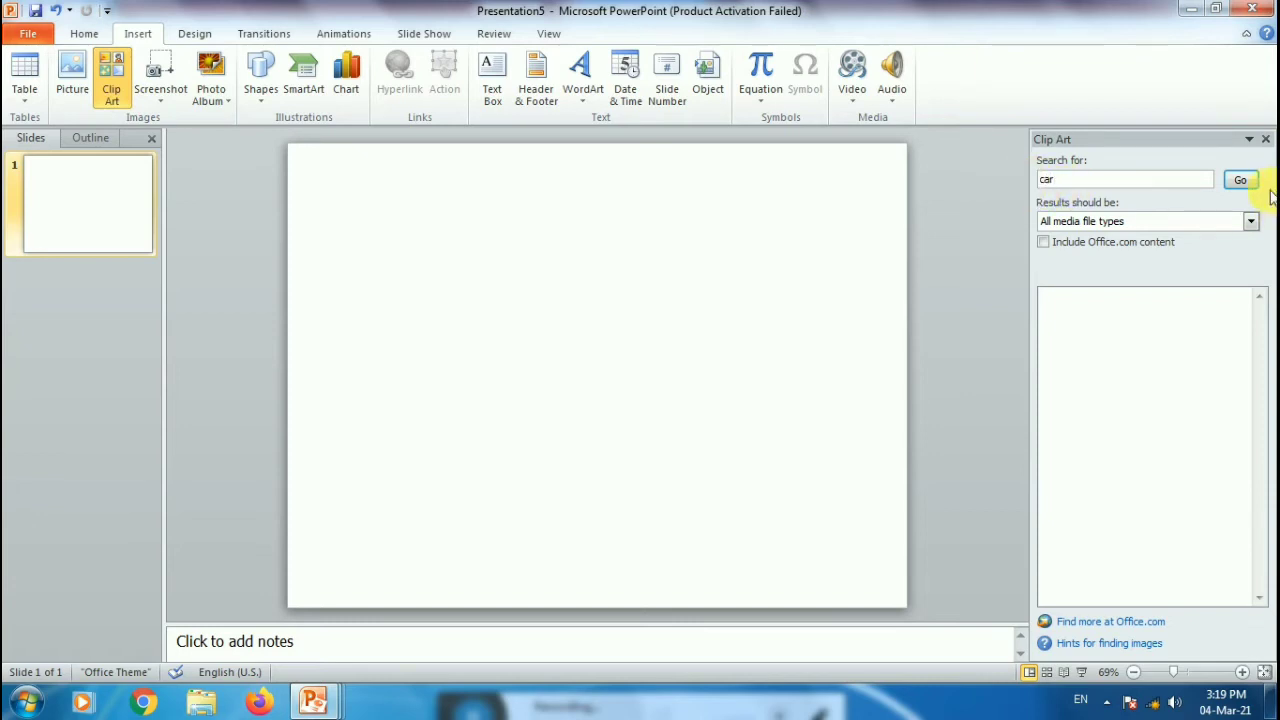
{"action": "left_click", "coordinate": [1120, 338]}
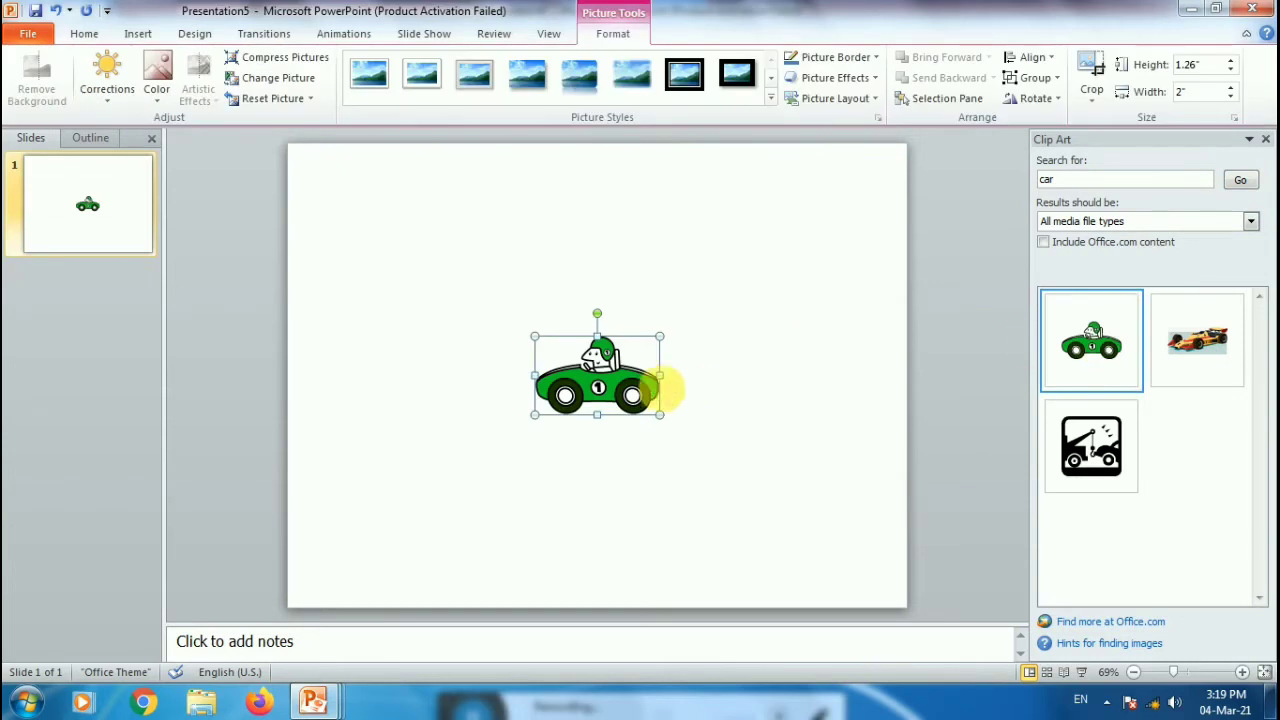
{"action": "left_click", "coordinate": [1266, 139]}
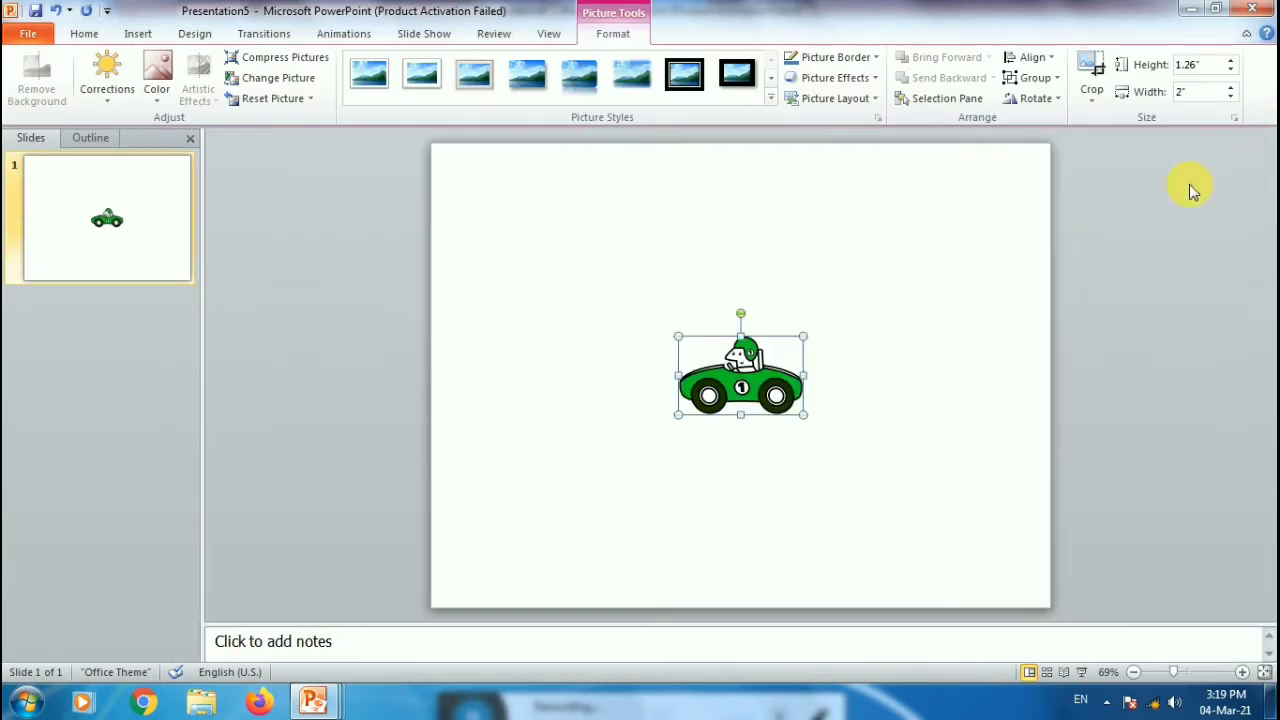
{"action": "left_click_drag", "start_coordinate": [744, 388], "coordinate": [1017, 385]}
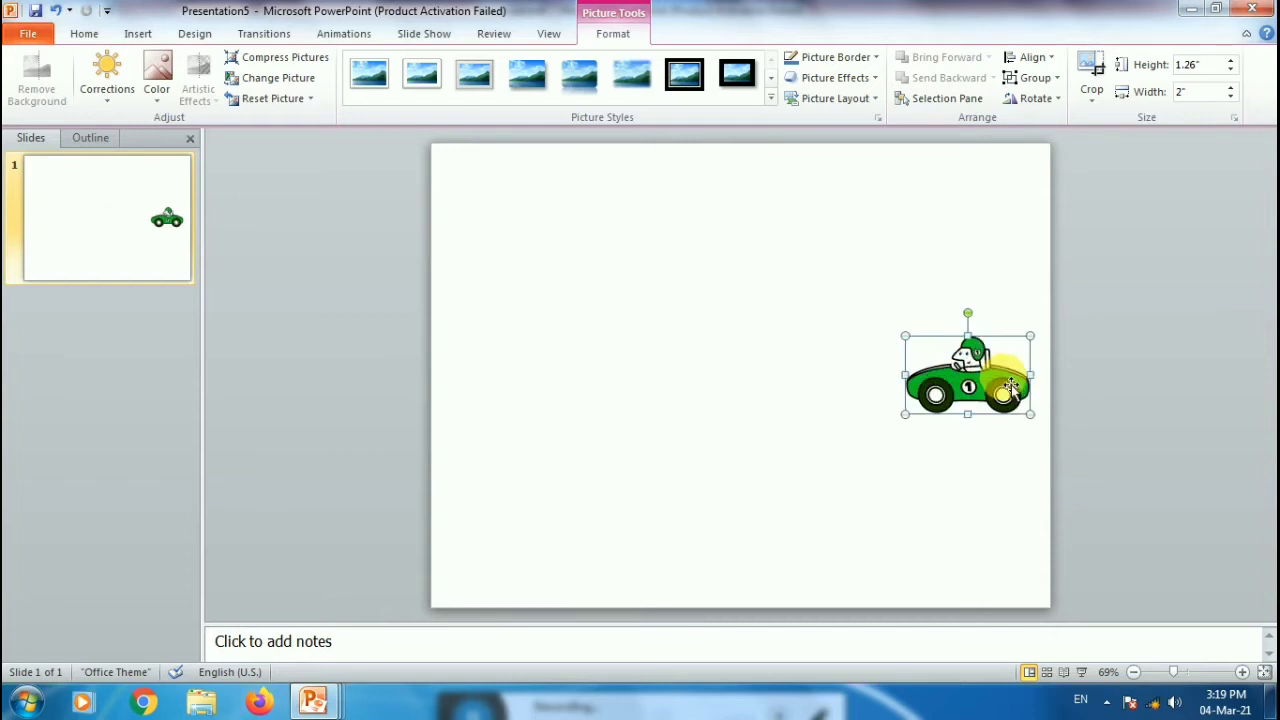
Add the Fly In entrance effect to the green car and show the list of animations
{"action": "left_click", "coordinate": [340, 36]}
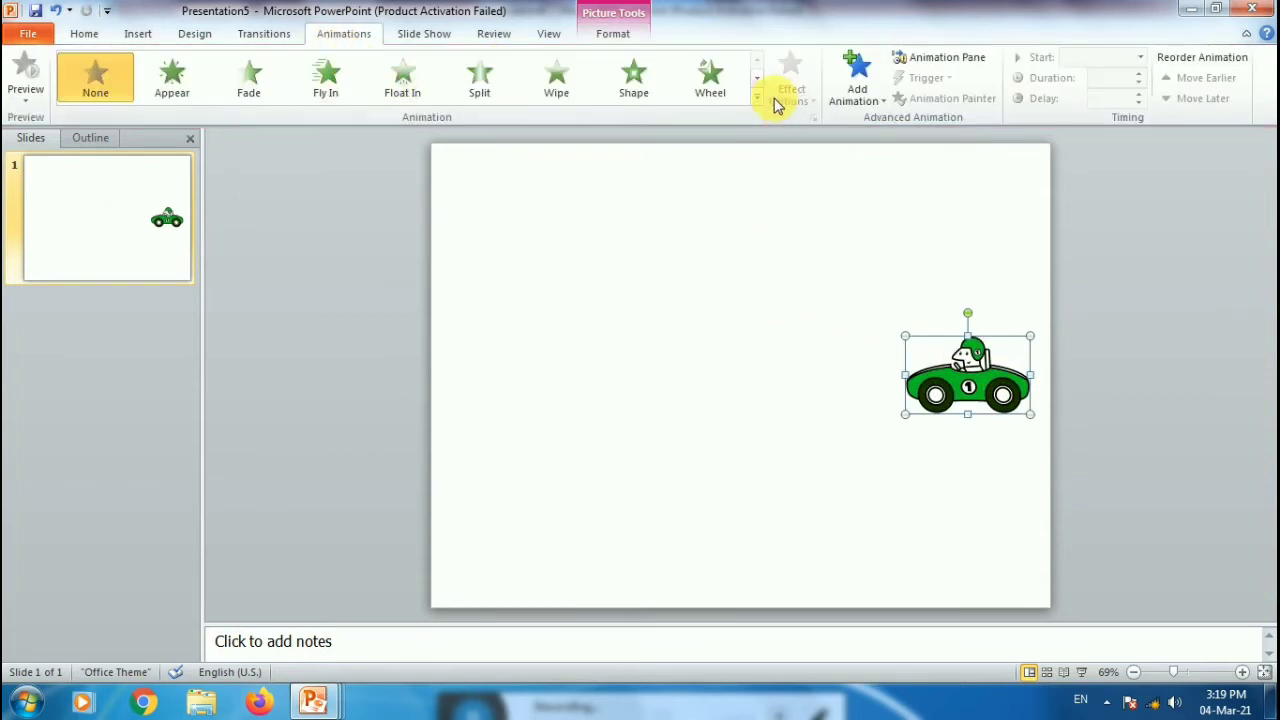
{"action": "left_click", "coordinate": [880, 100]}
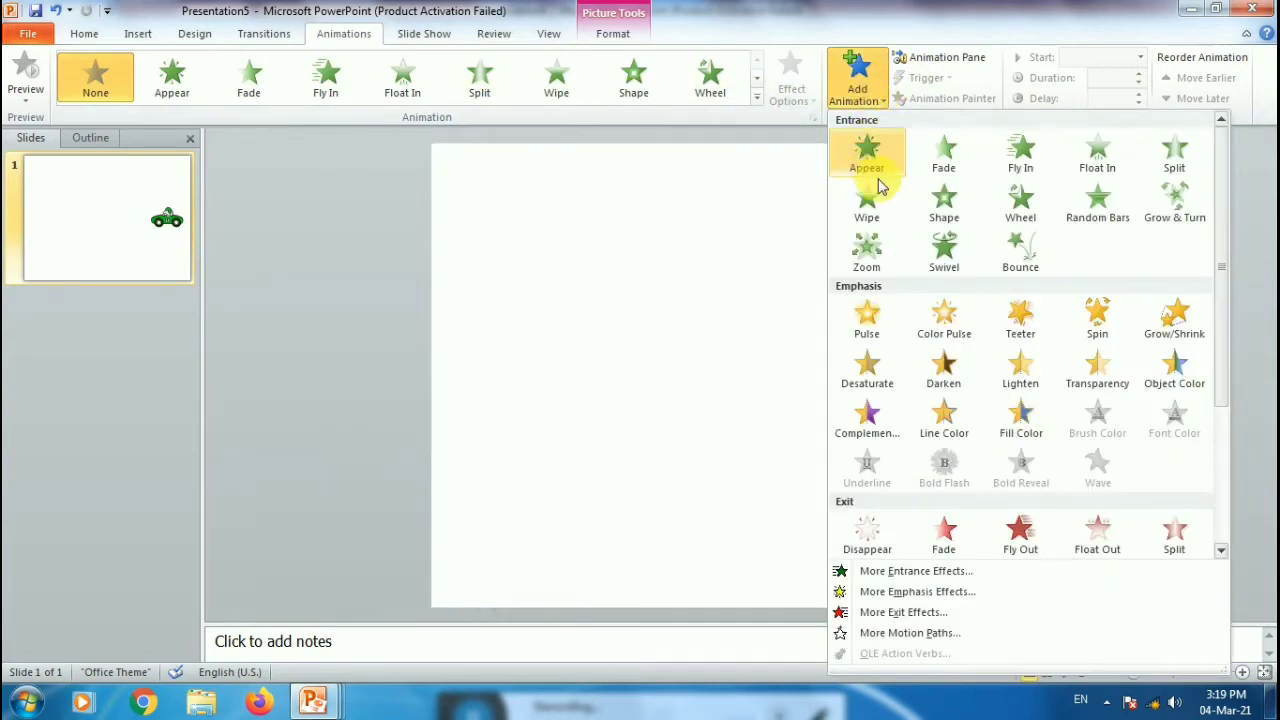
{"action": "left_click", "coordinate": [968, 62]}
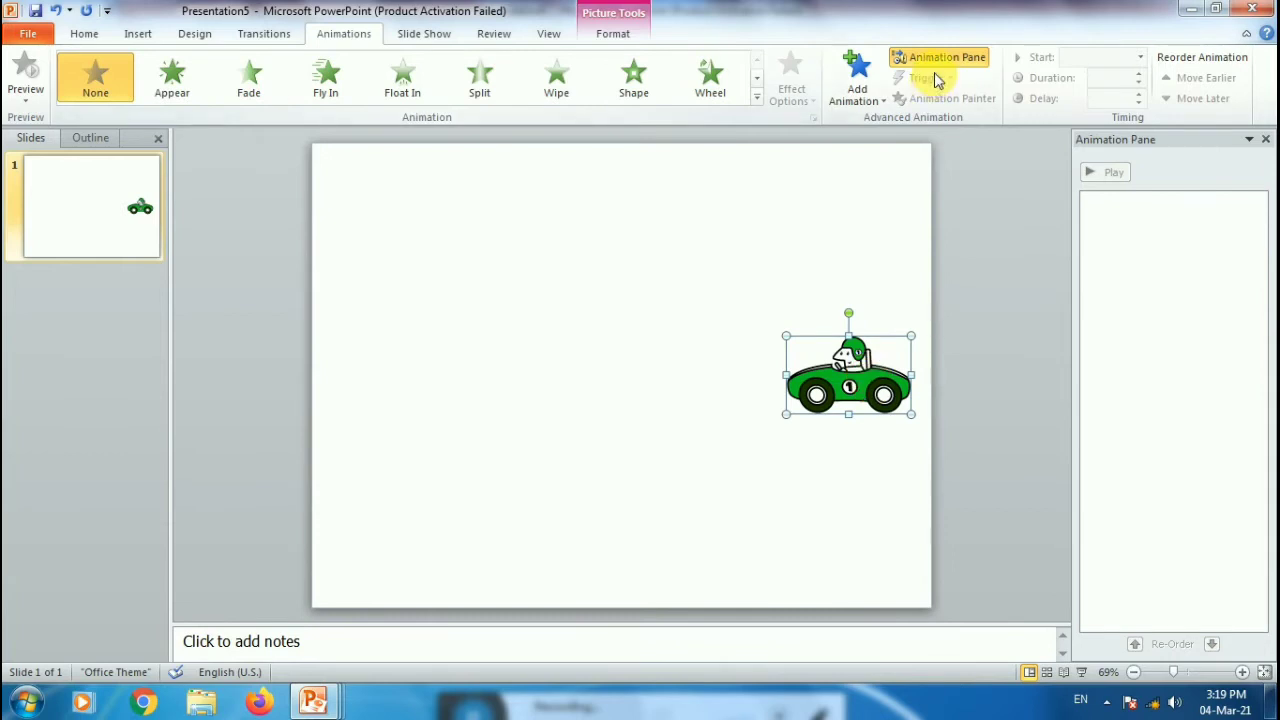
{"action": "left_click", "coordinate": [853, 86]}
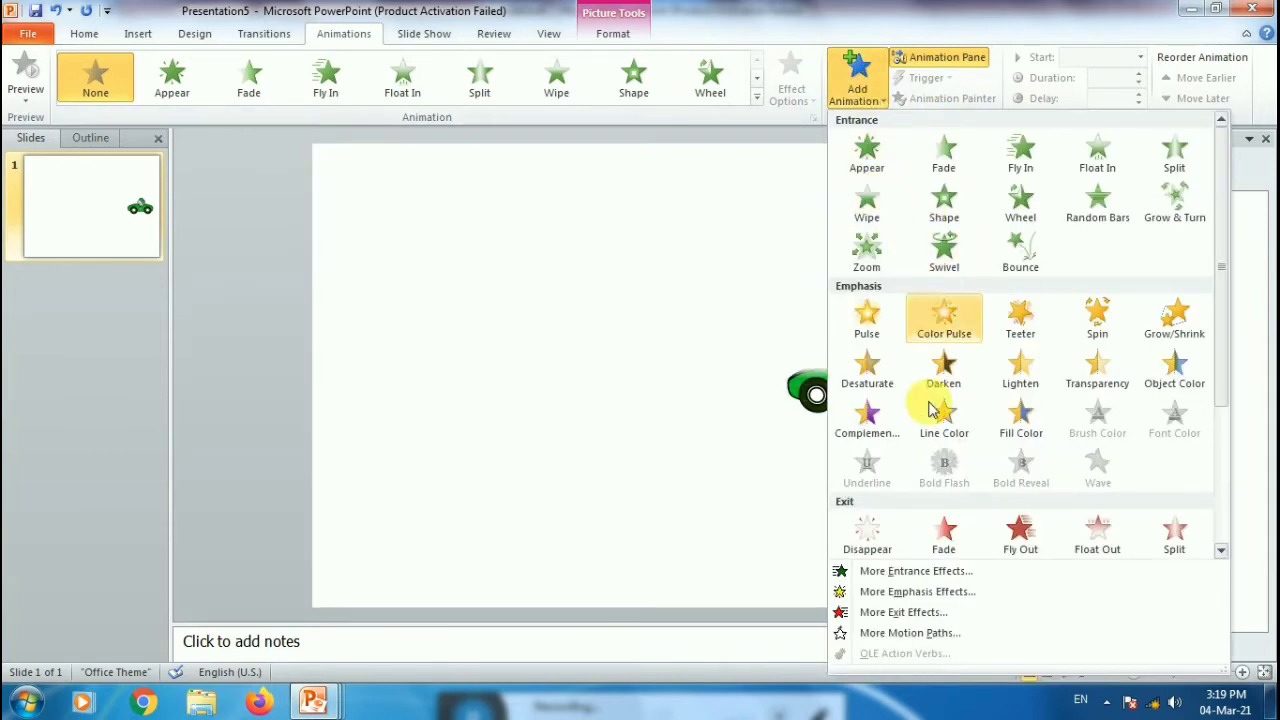
{"action": "left_click", "coordinate": [920, 572]}
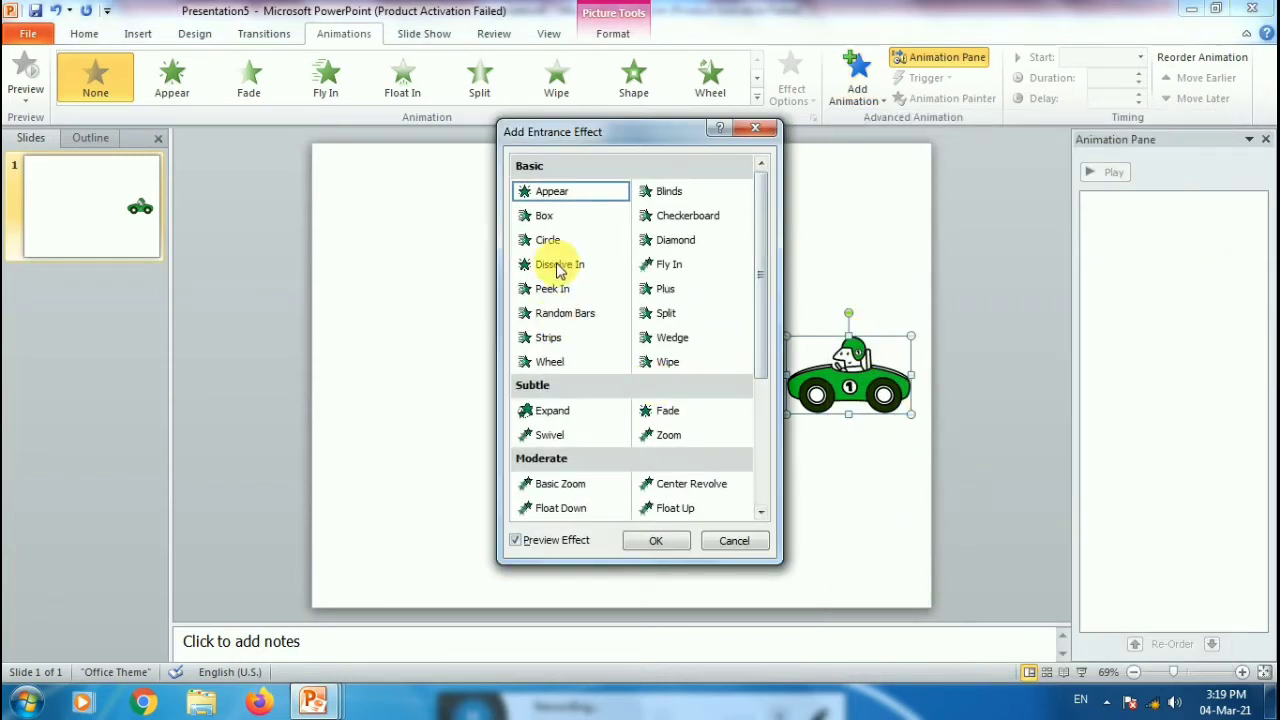
{"action": "left_click", "coordinate": [667, 265]}
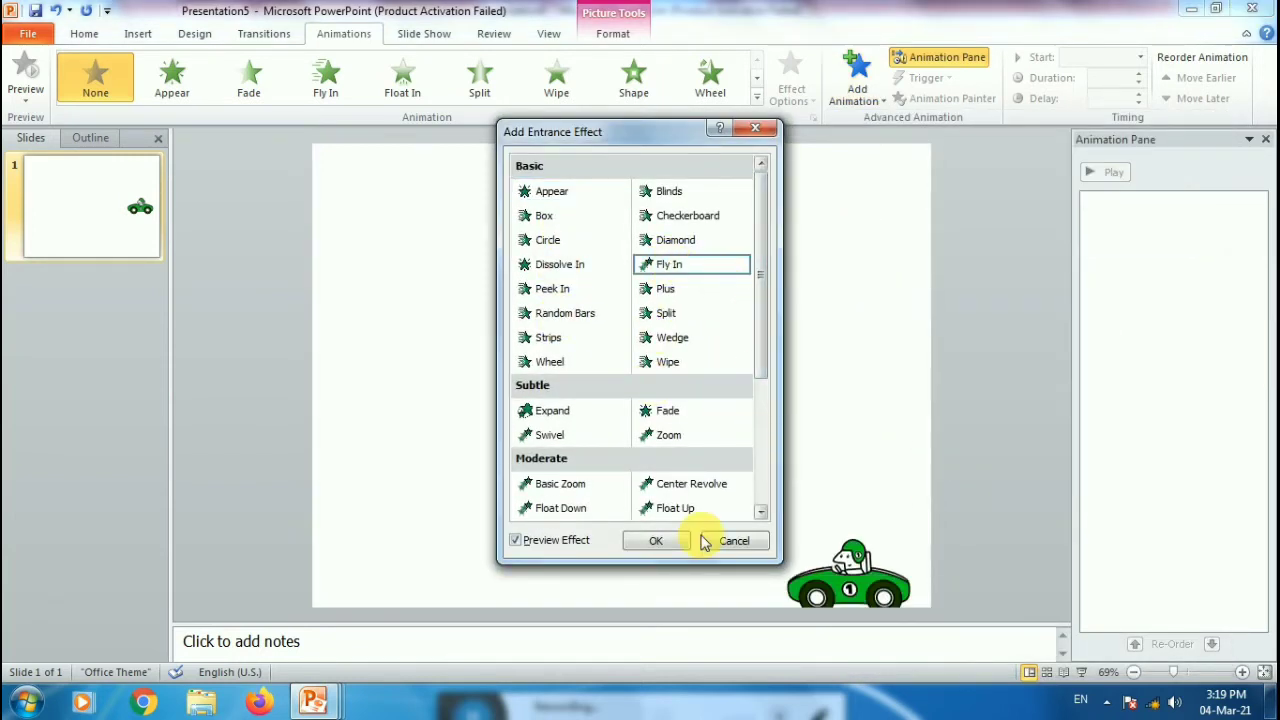
{"action": "left_click", "coordinate": [657, 540]}
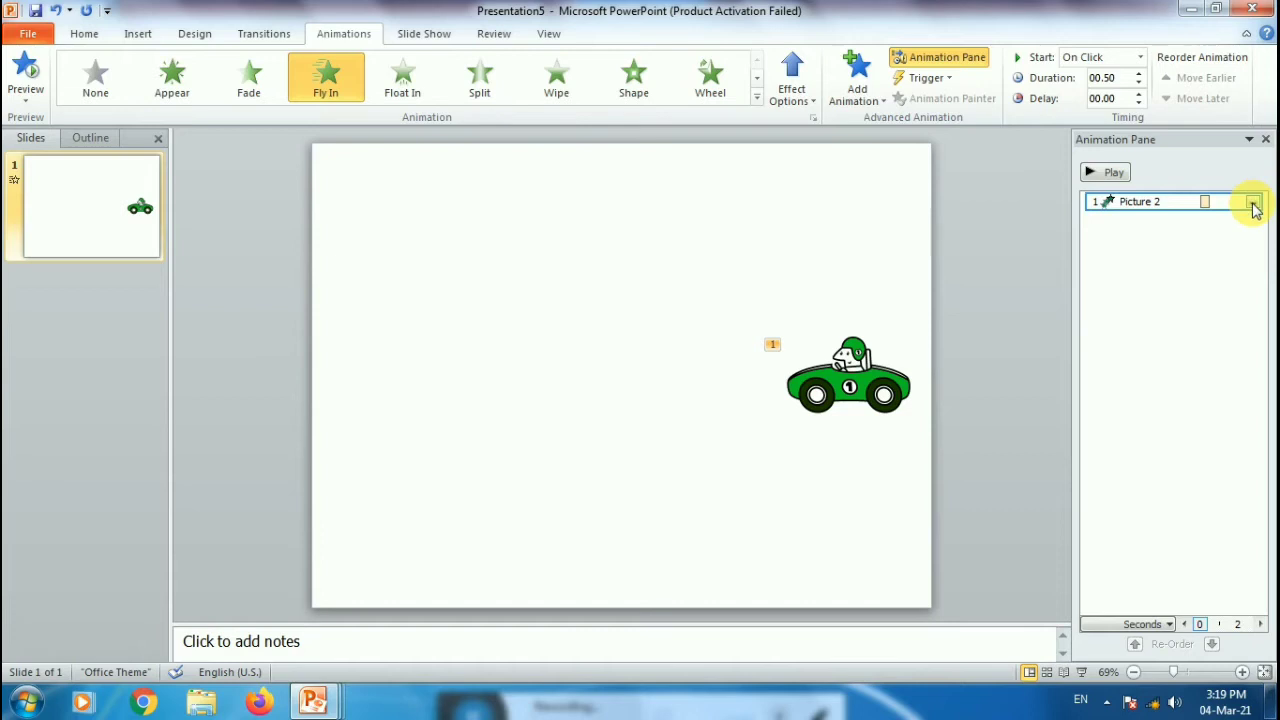
Try to set the car's Fly In direction to From Right, and dismiss the error notification
{"action": "left_click", "coordinate": [946, 80]}
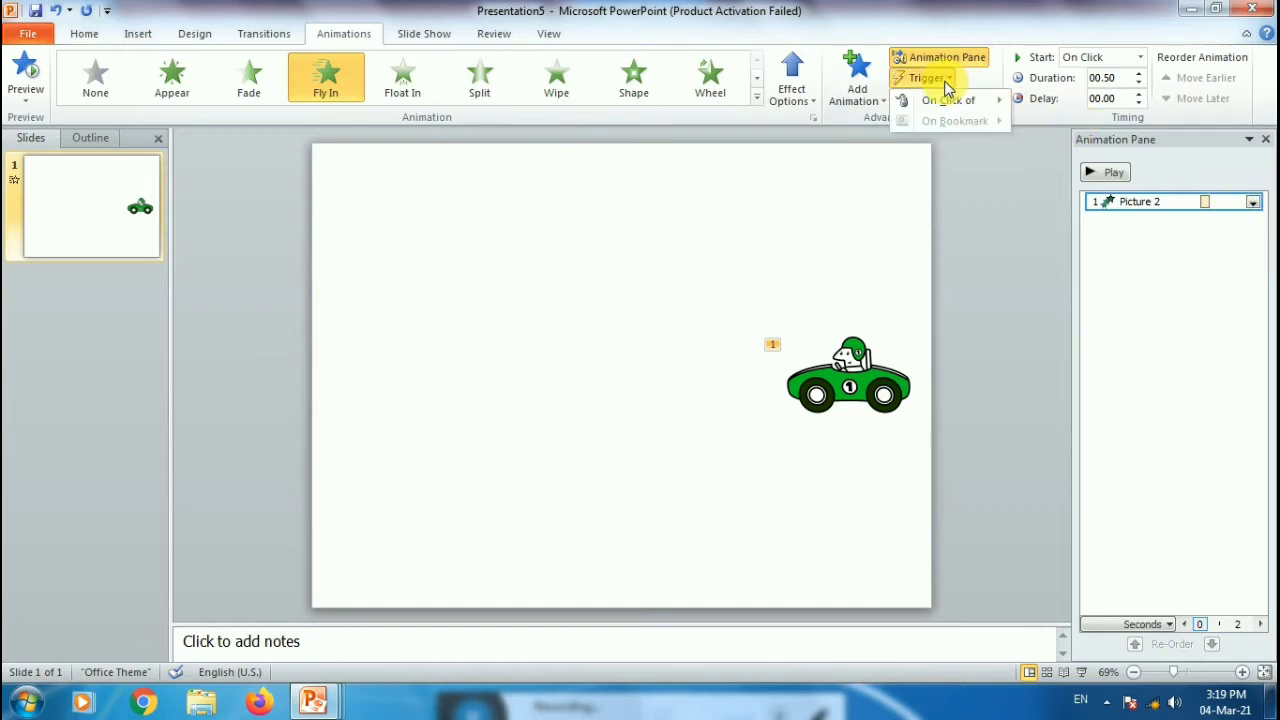
{"action": "left_click", "coordinate": [808, 104]}
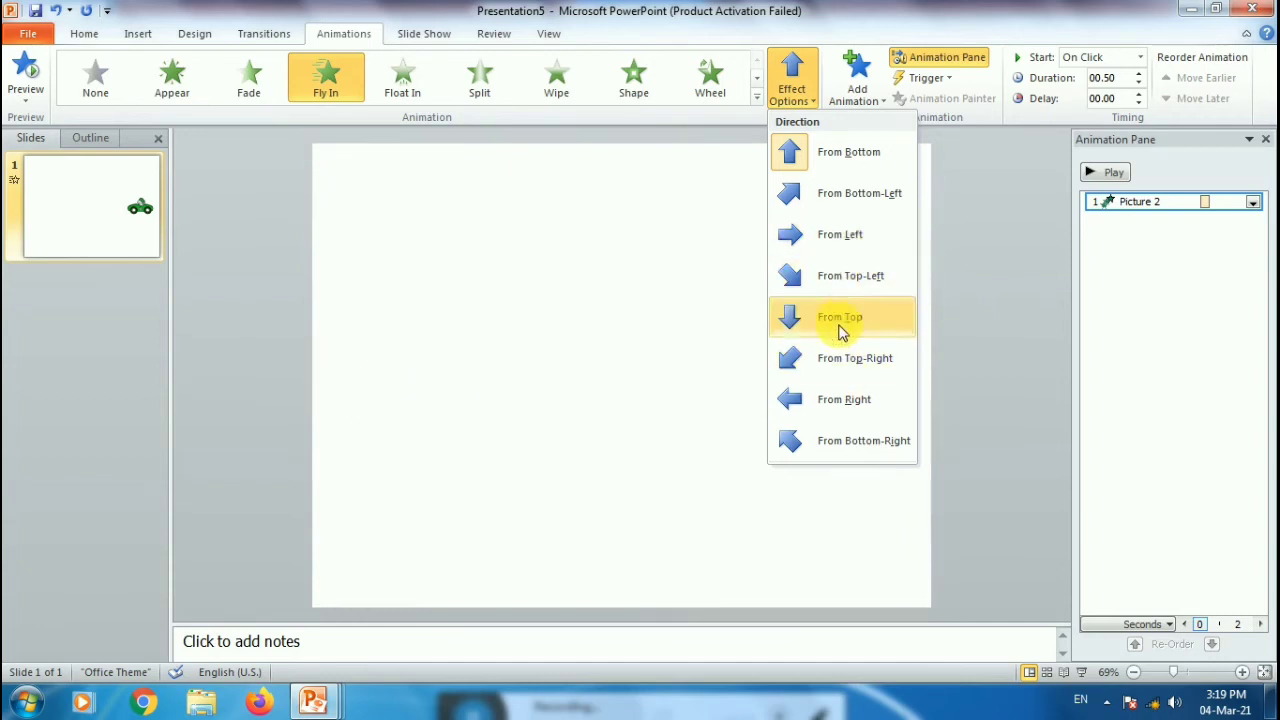
{"action": "left_click", "coordinate": [841, 399]}
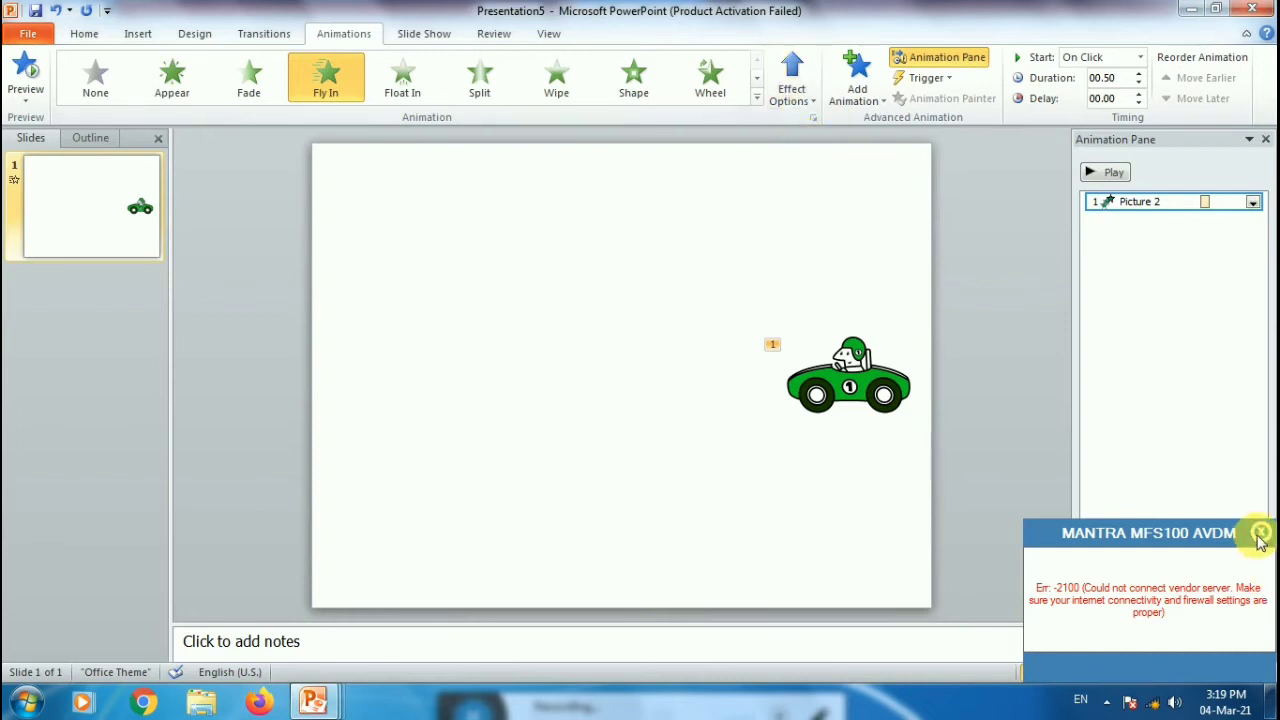
{"action": "left_click", "coordinate": [1261, 533]}
Move the car to the left edge of the slide and set its animation to Start With Previous
{"action": "left_click_drag", "start_coordinate": [894, 391], "coordinate": [405, 398]}
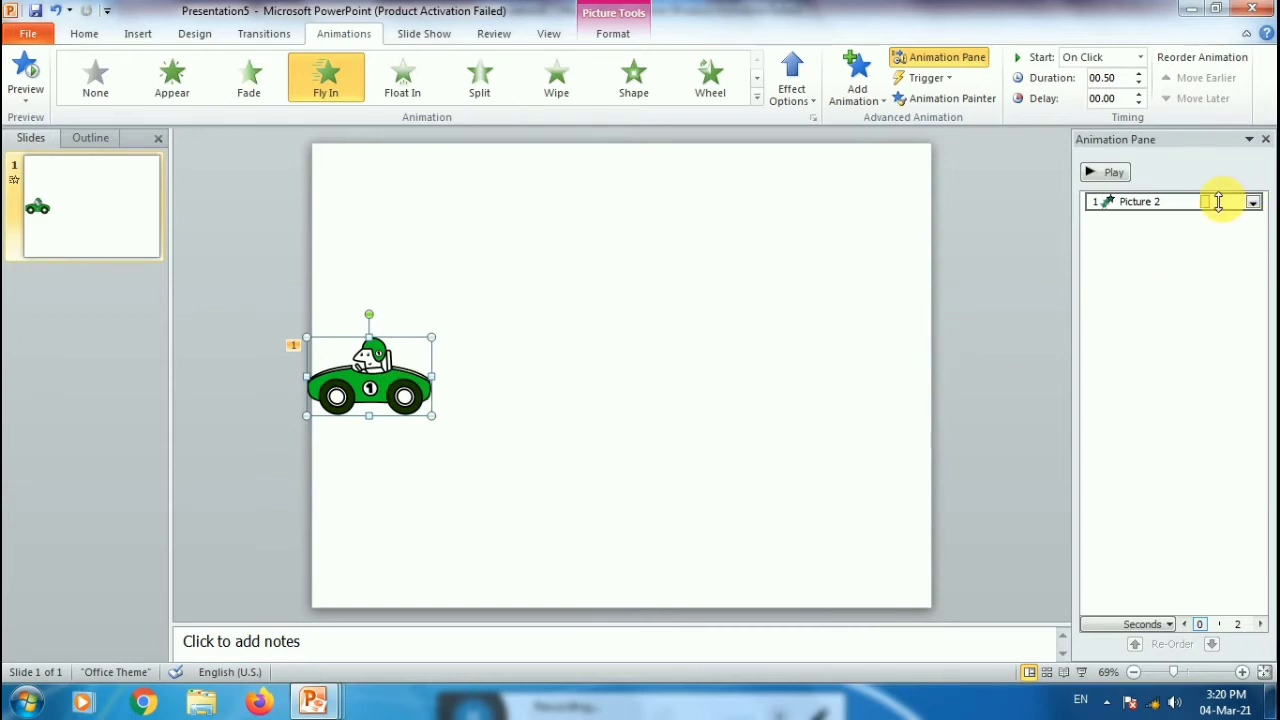
{"action": "left_click", "coordinate": [1254, 204]}
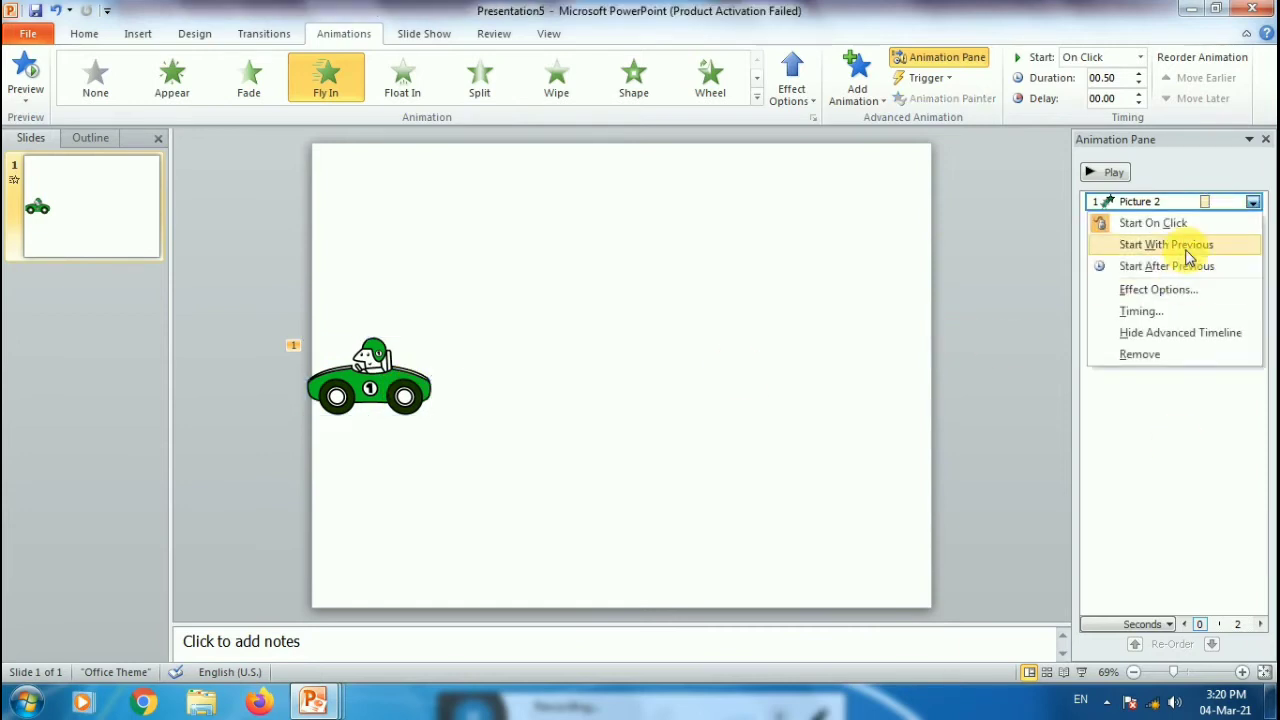
{"action": "left_click", "coordinate": [1190, 245]}
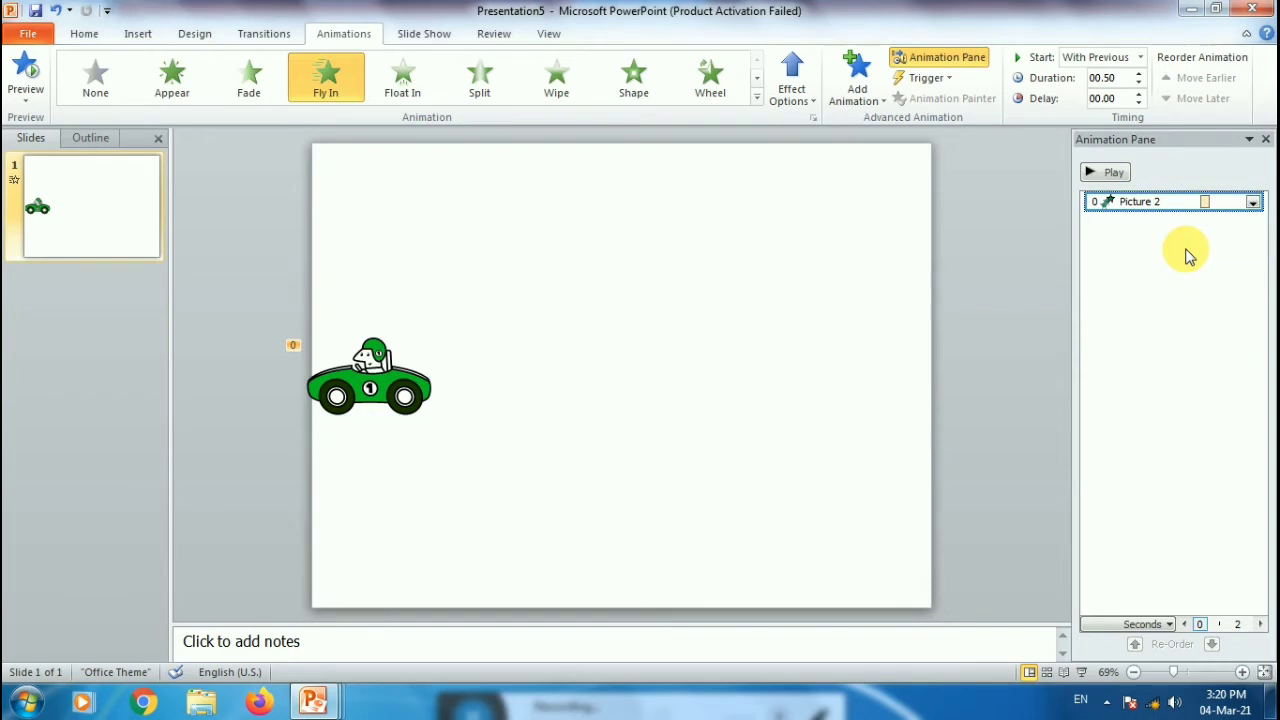
Run the slide show to check the car's Fly In animation and return to editing
{"action": "left_click", "coordinate": [1083, 672]}
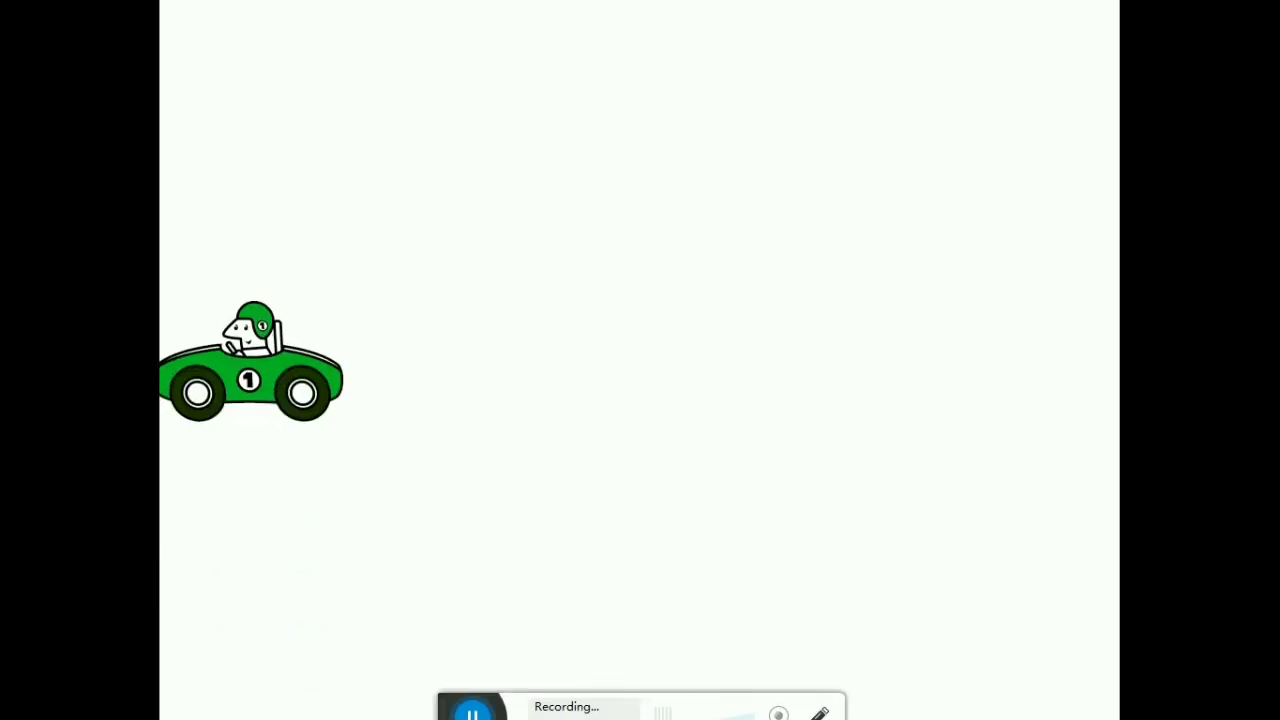
{"action": "left_click", "coordinate": [1070, 598]}
{"action": "left_click", "coordinate": [1070, 598]}
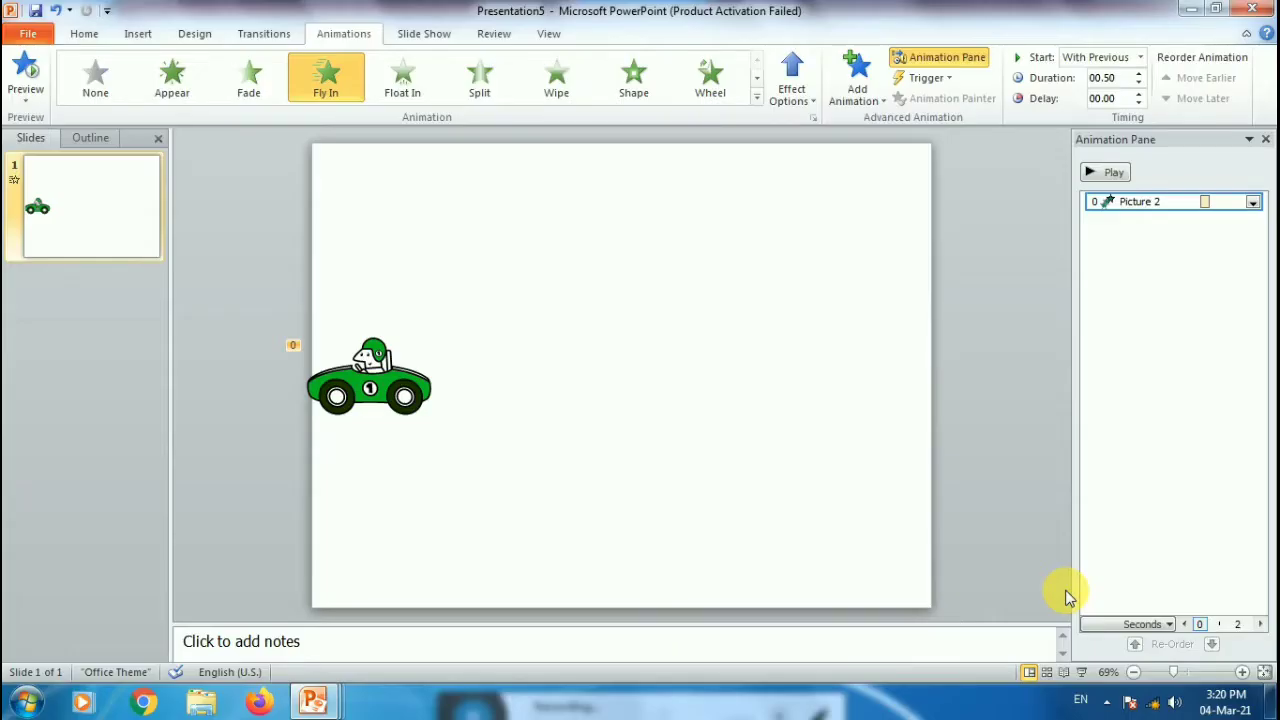
Set the car's Fly In direction to From Right, leaving the car placed at the left edge of the slide
{"action": "left_click", "coordinate": [396, 394]}
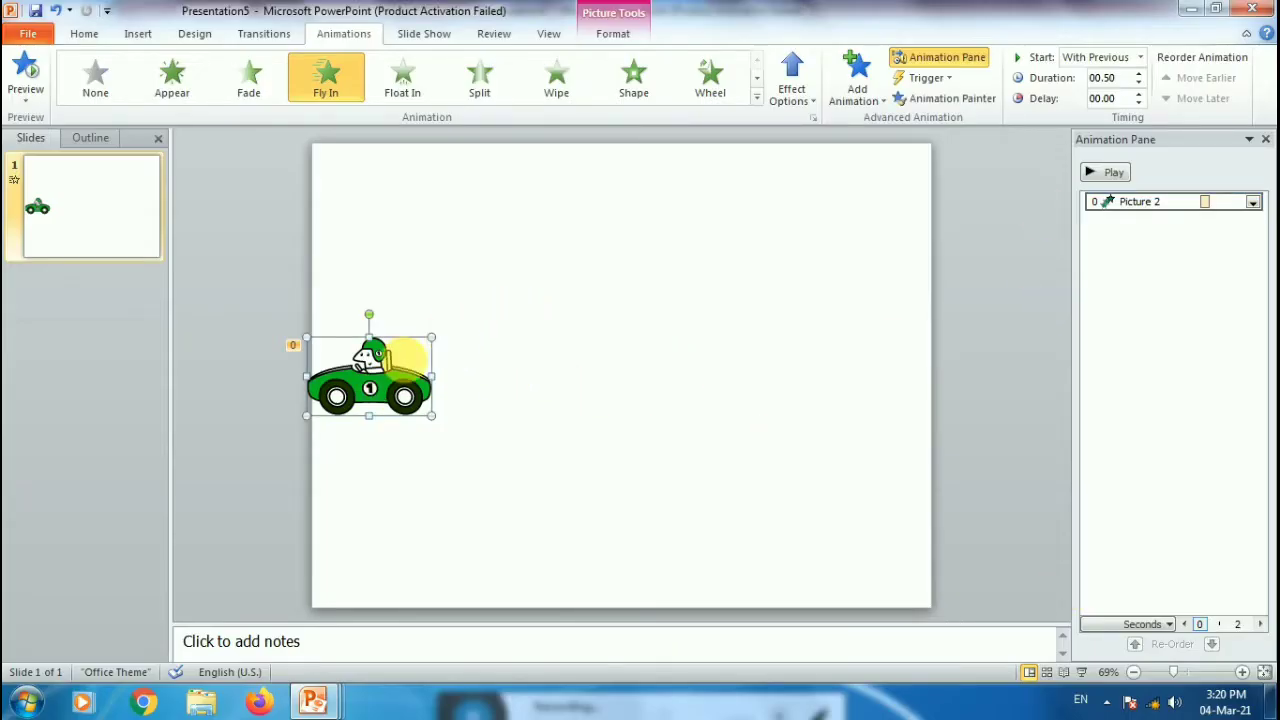
{"action": "left_click_drag", "start_coordinate": [404, 360], "coordinate": [894, 352]}
{"action": "left_click", "coordinate": [803, 104]}
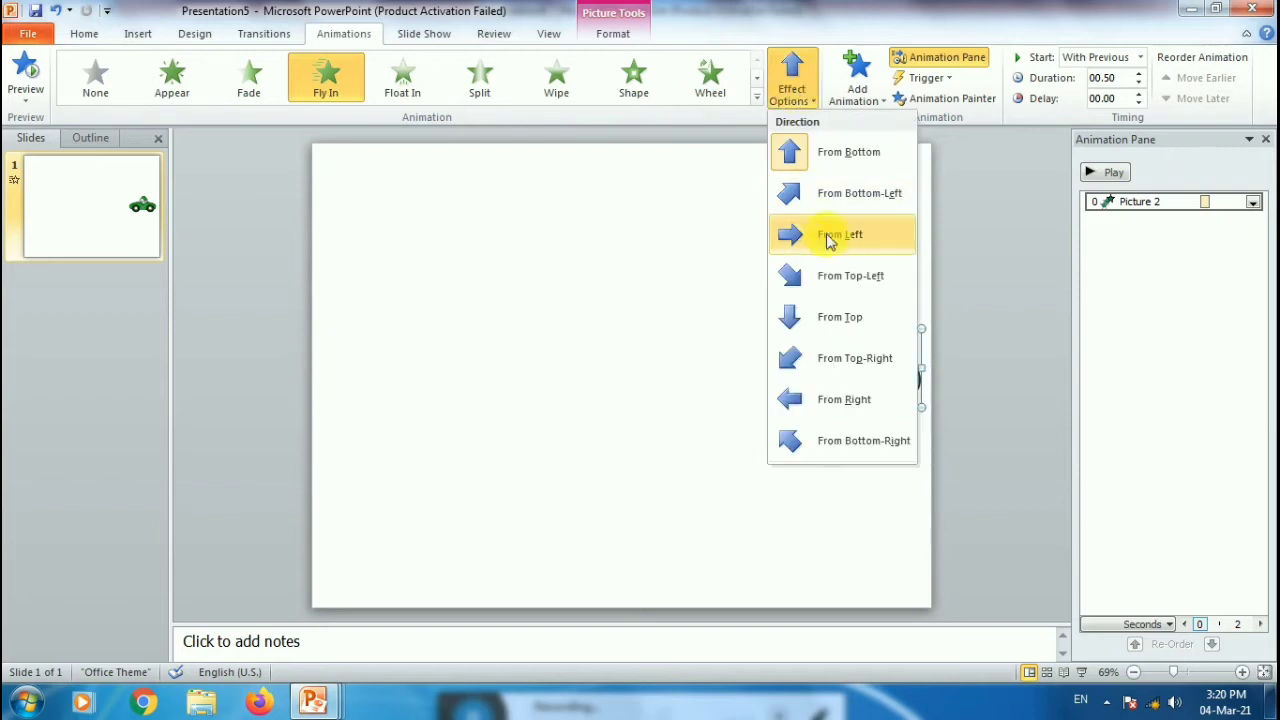
{"action": "left_click", "coordinate": [845, 399]}
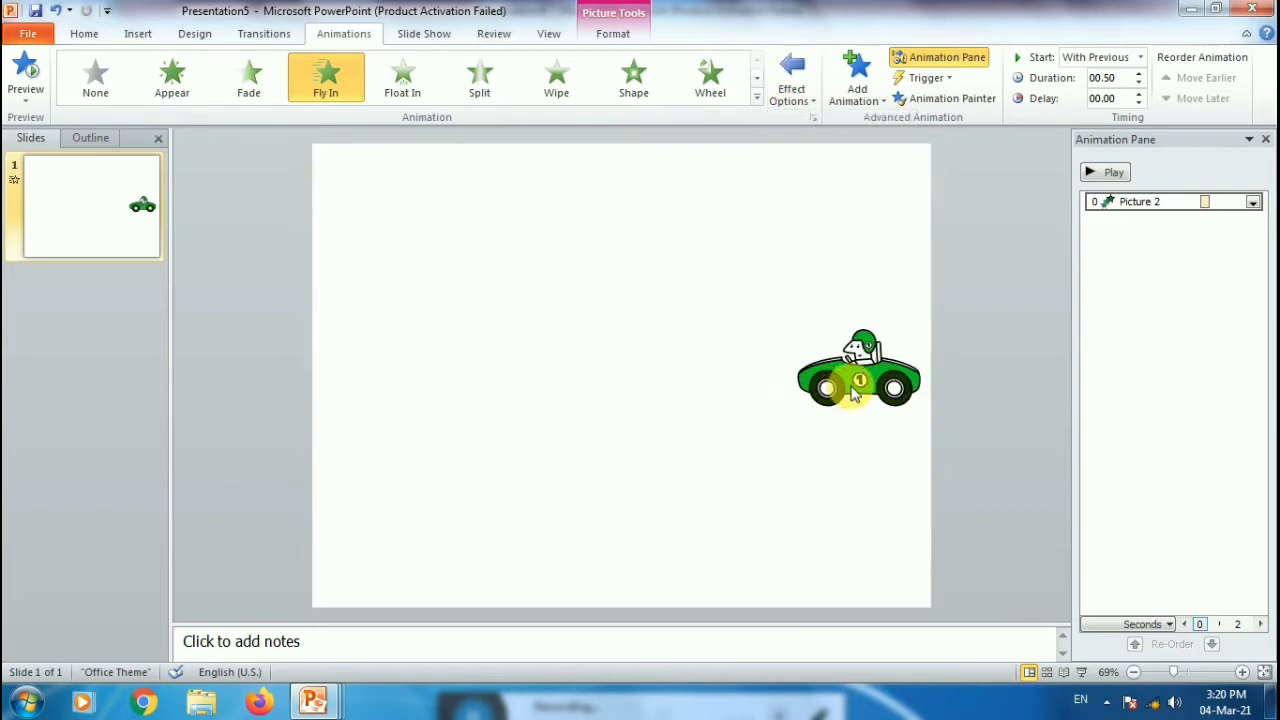
{"action": "double_click", "coordinate": [866, 390]}
{"action": "left_click_drag", "start_coordinate": [868, 389], "coordinate": [370, 399]}
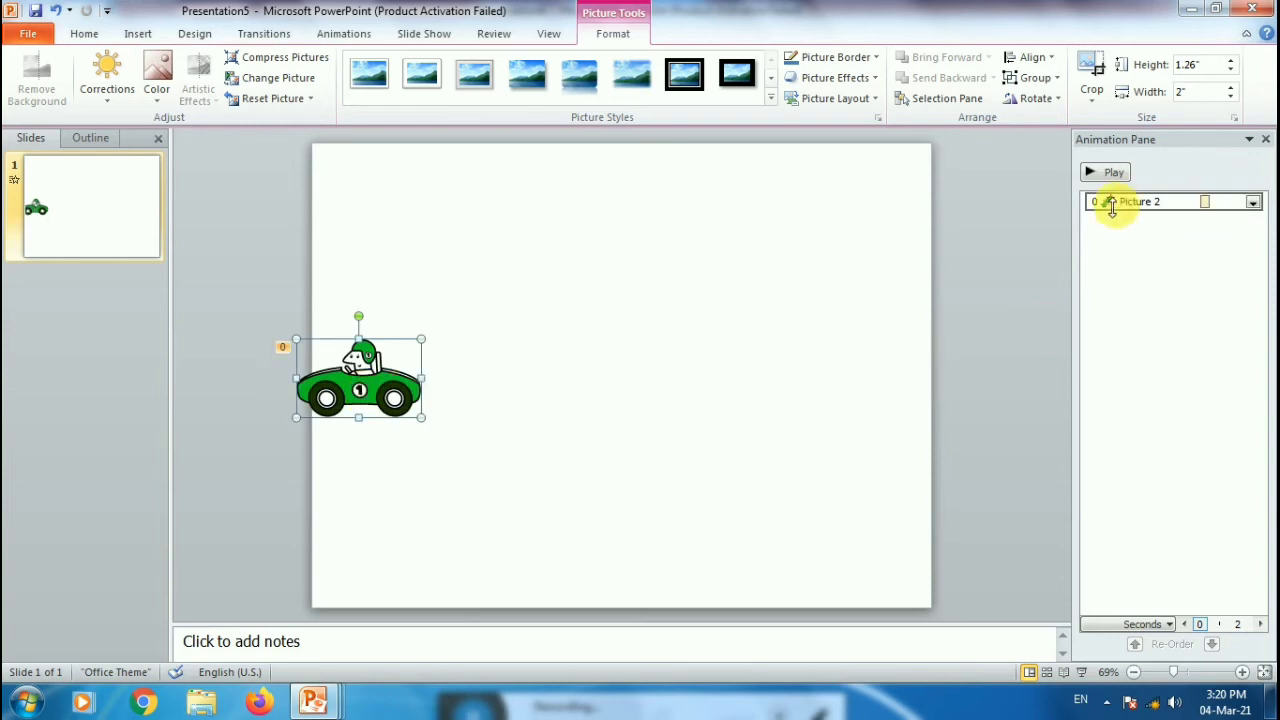
Play the slide show from the start to check the car's From Right animation, and exit it
{"action": "left_click", "coordinate": [1091, 173]}
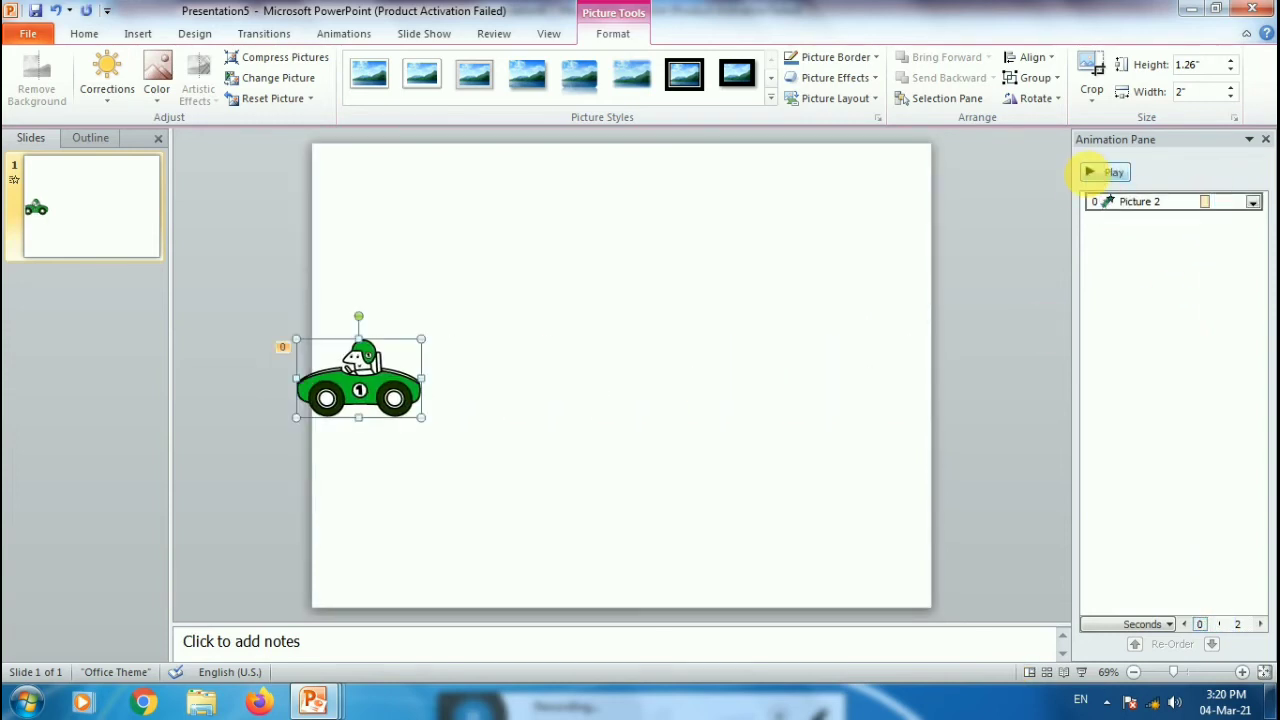
{"action": "key", "text": "F5"}
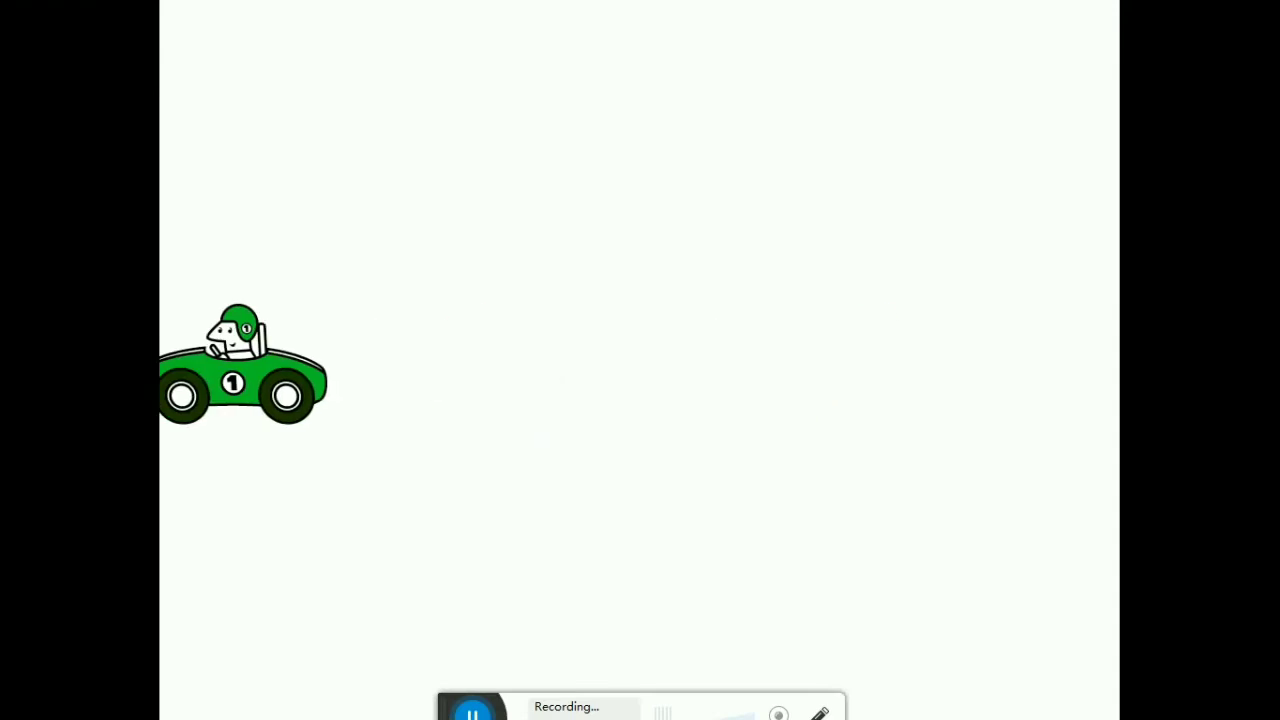
{"action": "key", "text": "Right"}
{"action": "key", "text": "Escape"}
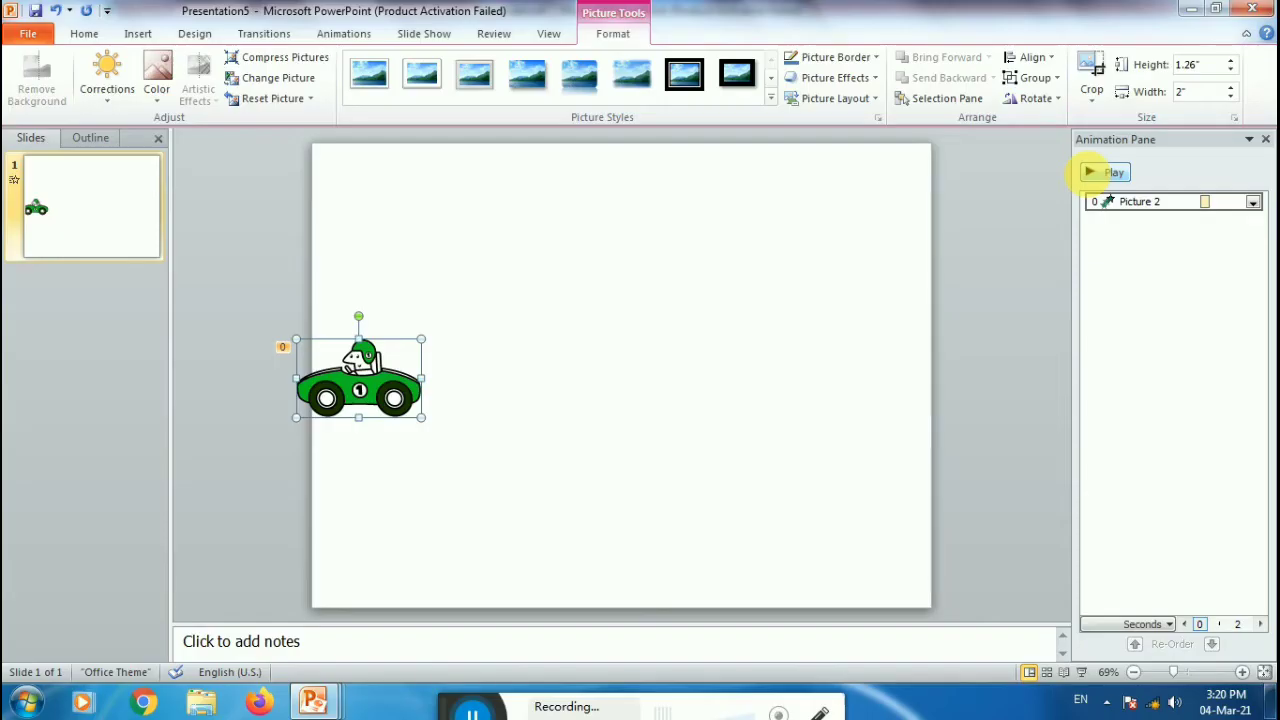
Set the Fly In timing of the car to repeat Until Next Click and check it in the slide show
{"action": "left_click", "coordinate": [1254, 203]}
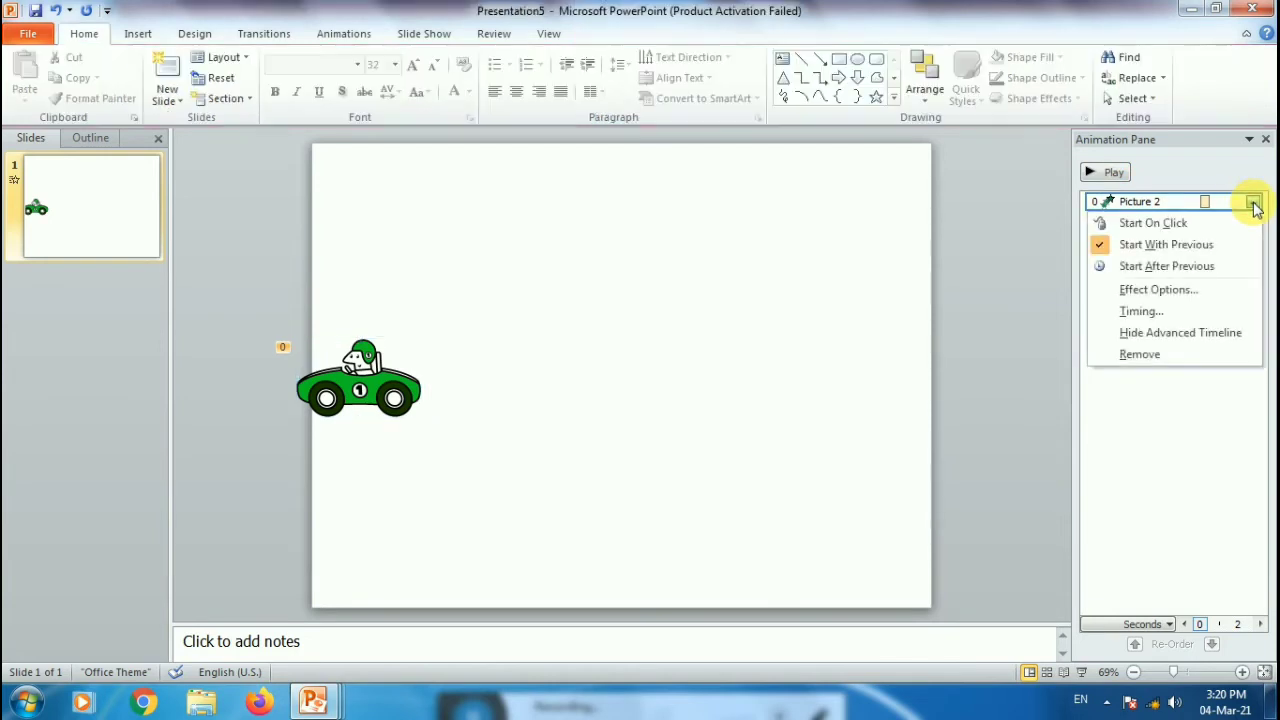
{"action": "left_click", "coordinate": [1157, 289]}
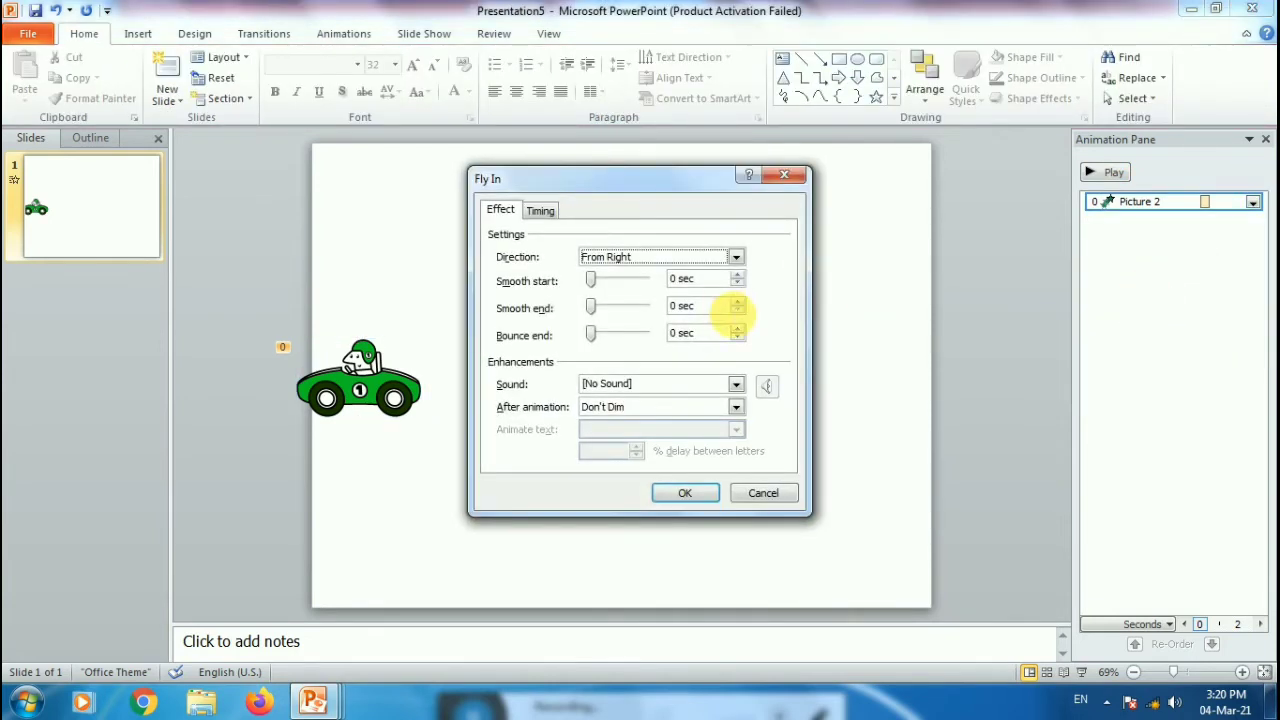
{"action": "left_click", "coordinate": [545, 211]}
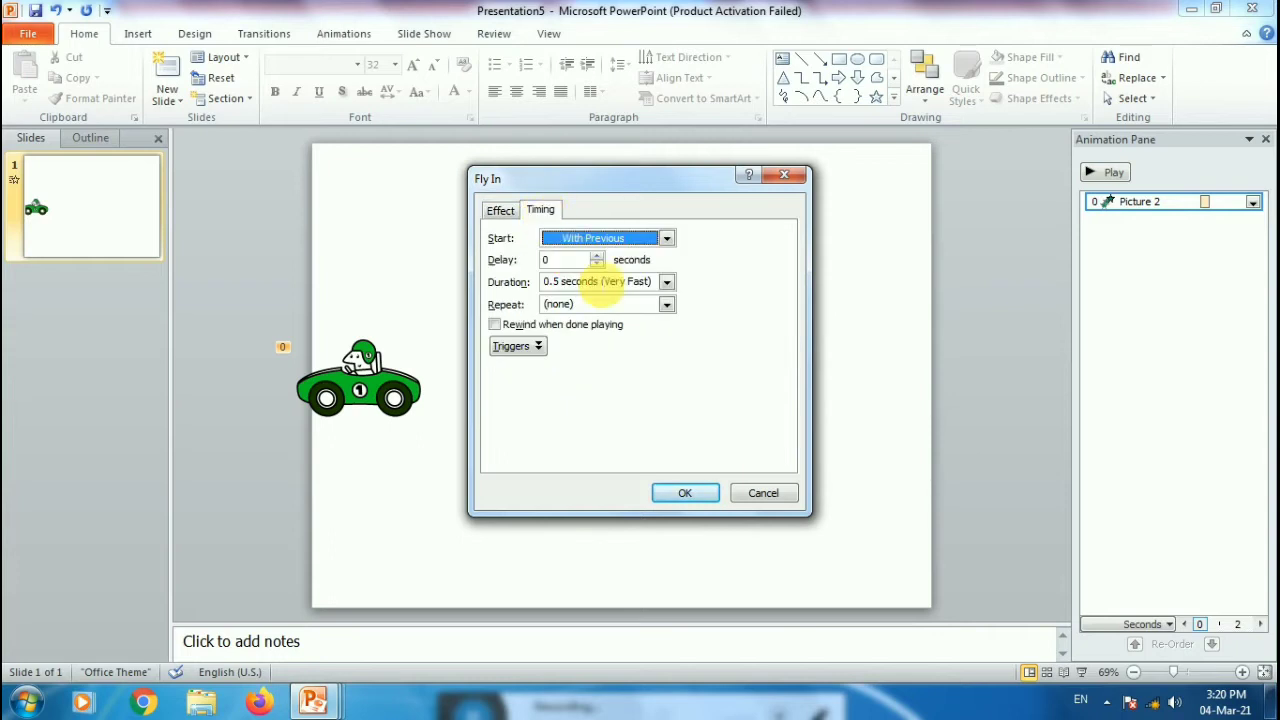
{"action": "left_click", "coordinate": [667, 306]}
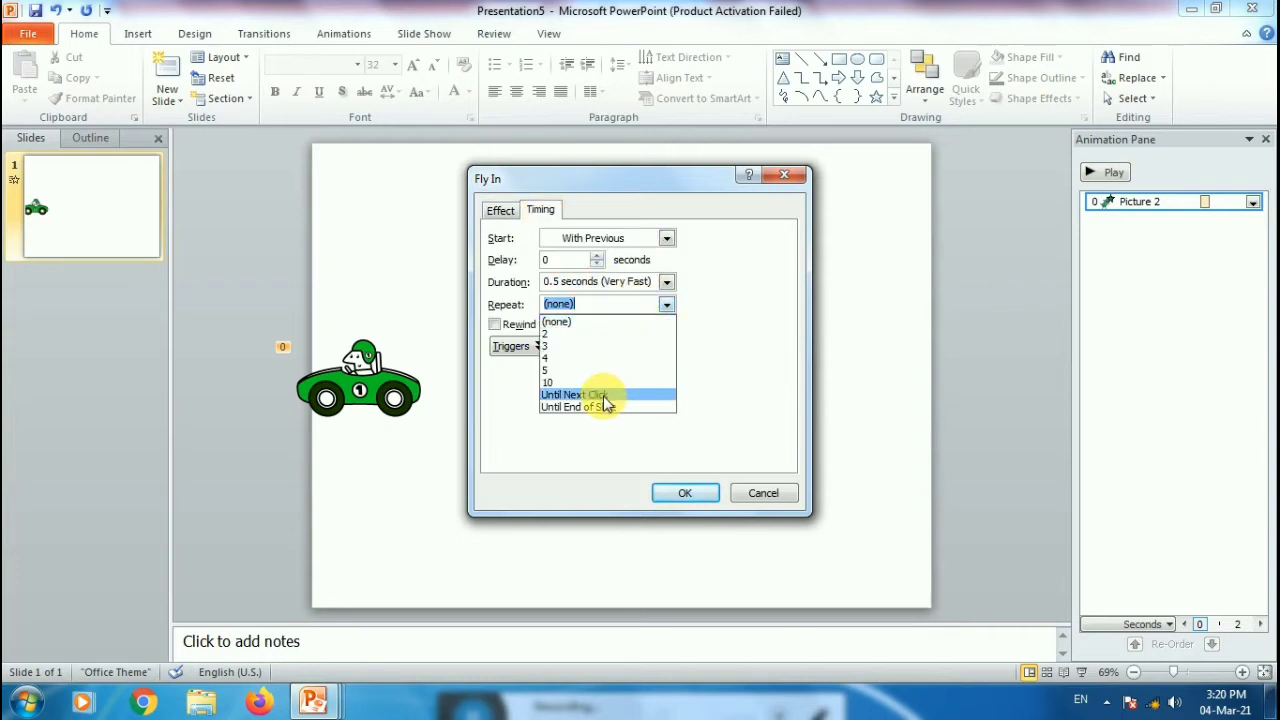
{"action": "left_click", "coordinate": [676, 490]}
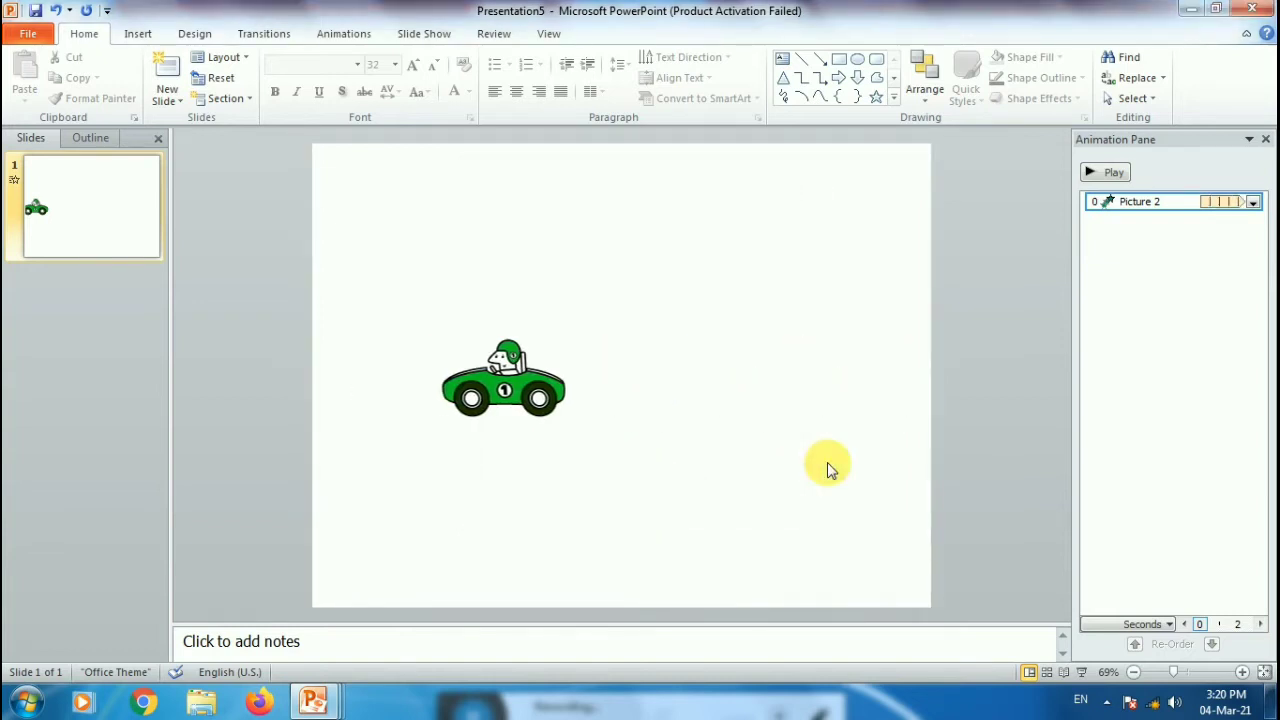
{"action": "key", "text": "F5"}
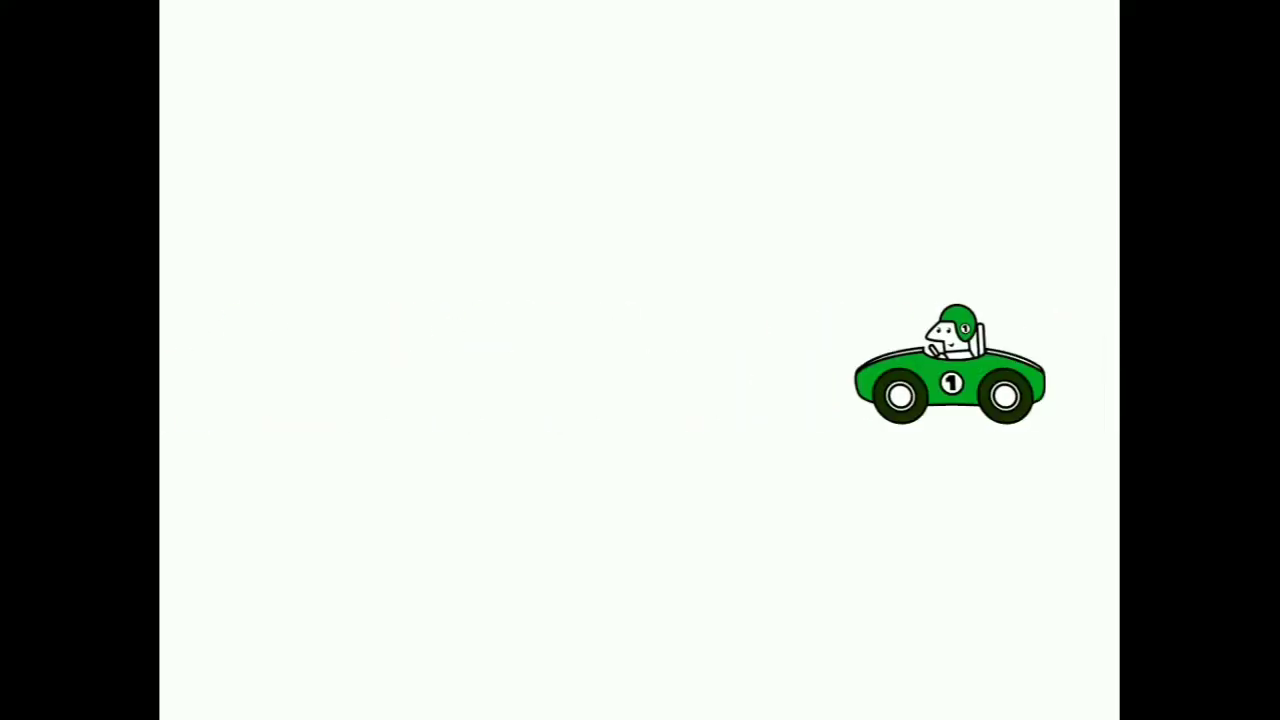
{"action": "key", "text": "Escape"}
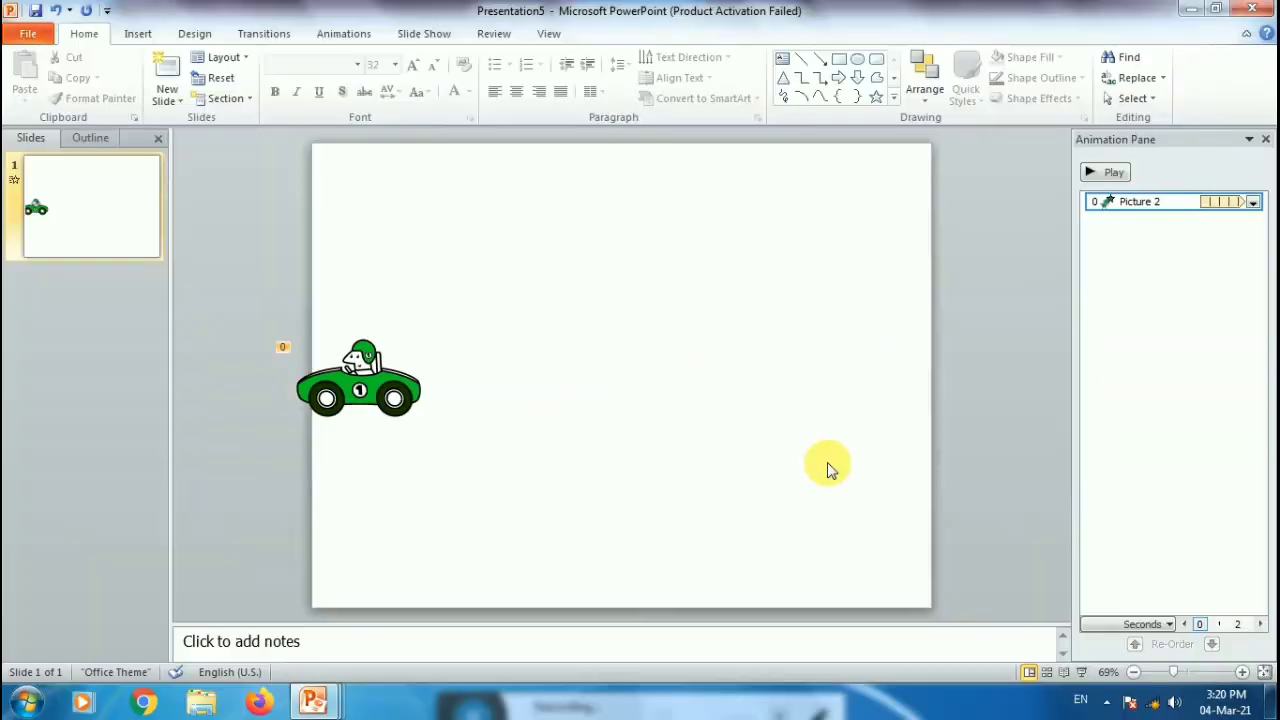
Set the duration of the car's Fly In animation to 5 seconds (Very Slow) and play the slide show to check it
{"action": "left_click", "coordinate": [393, 402]}
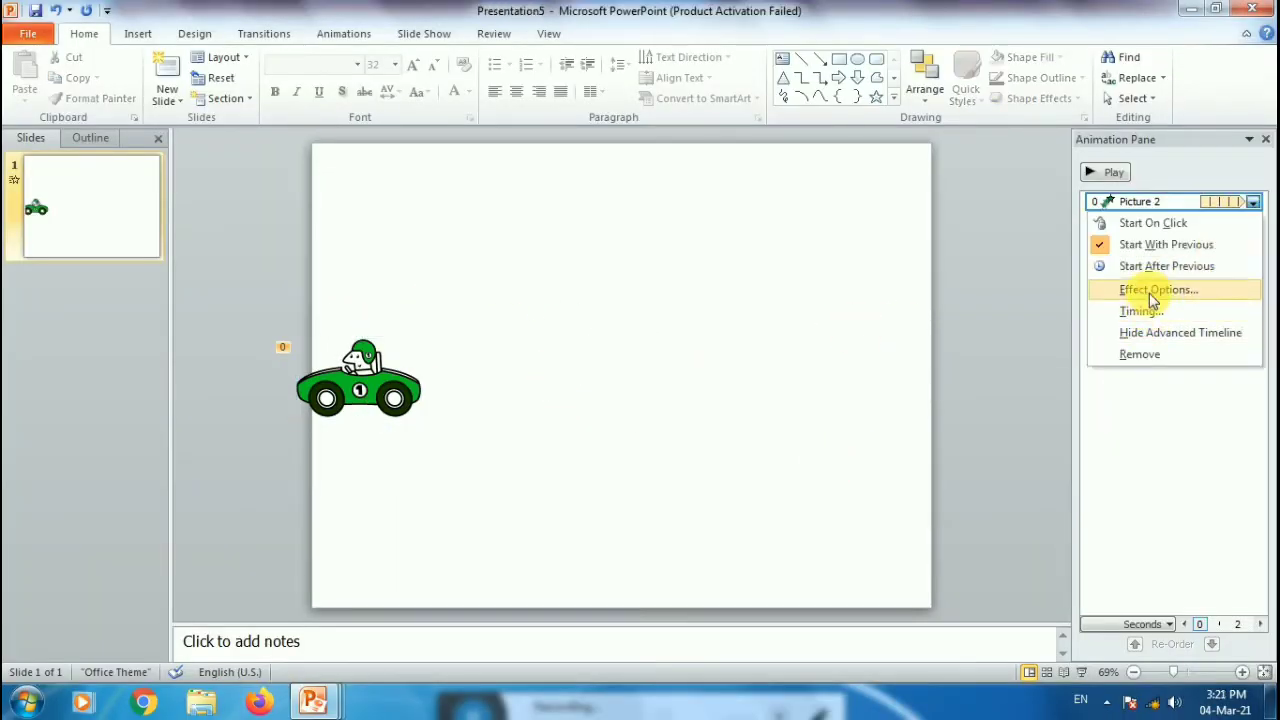
{"action": "left_click", "coordinate": [1153, 292]}
{"action": "left_click", "coordinate": [541, 212]}
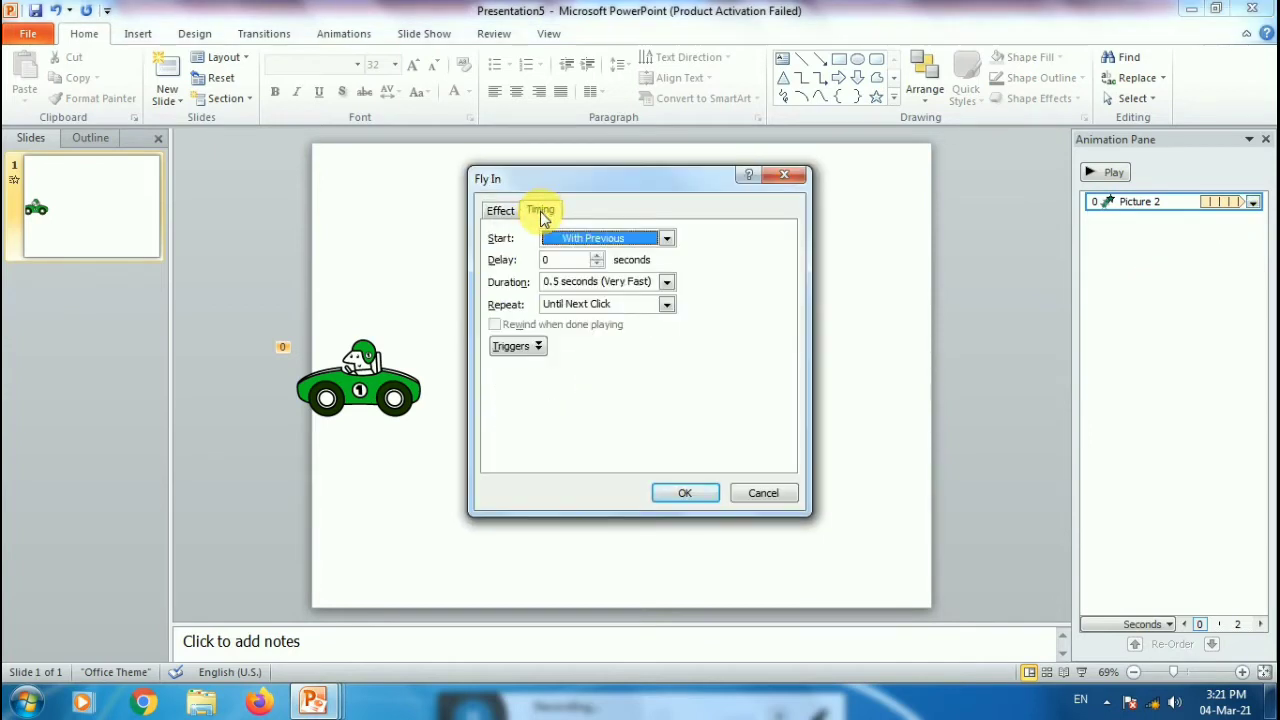
{"action": "left_click", "coordinate": [666, 281]}
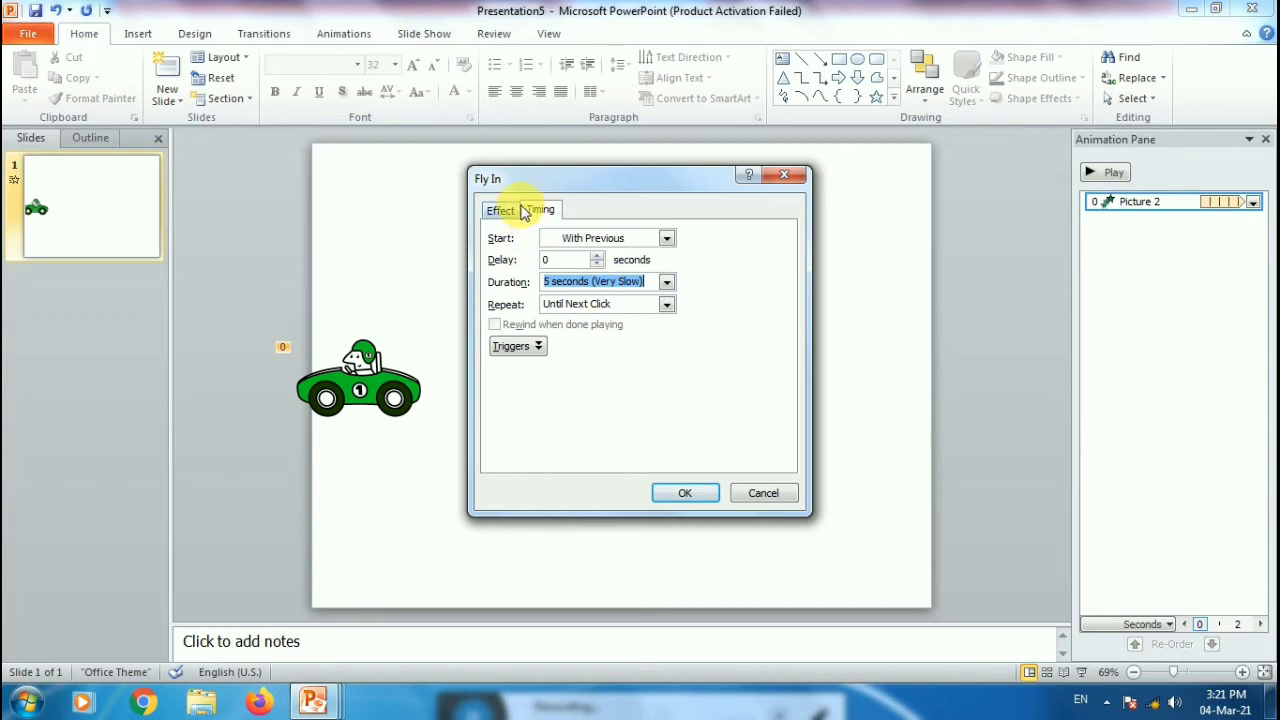
{"action": "left_click", "coordinate": [684, 493]}
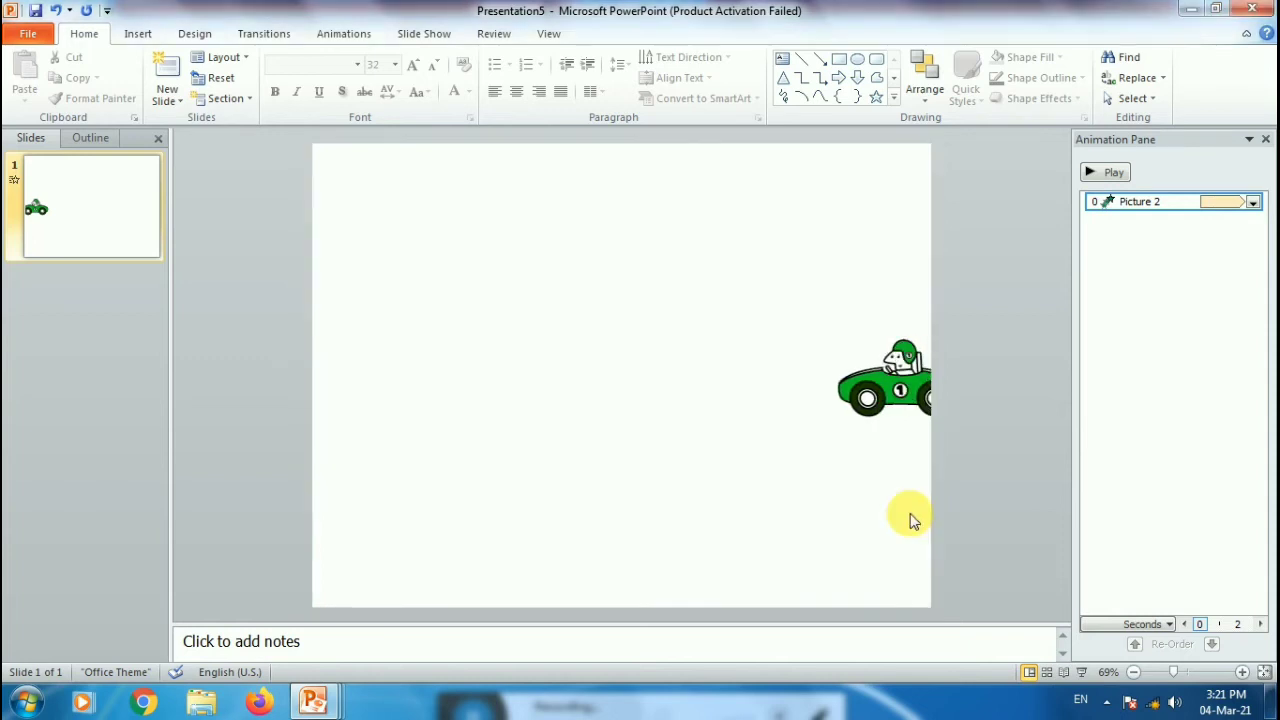
{"action": "key", "text": "F5"}
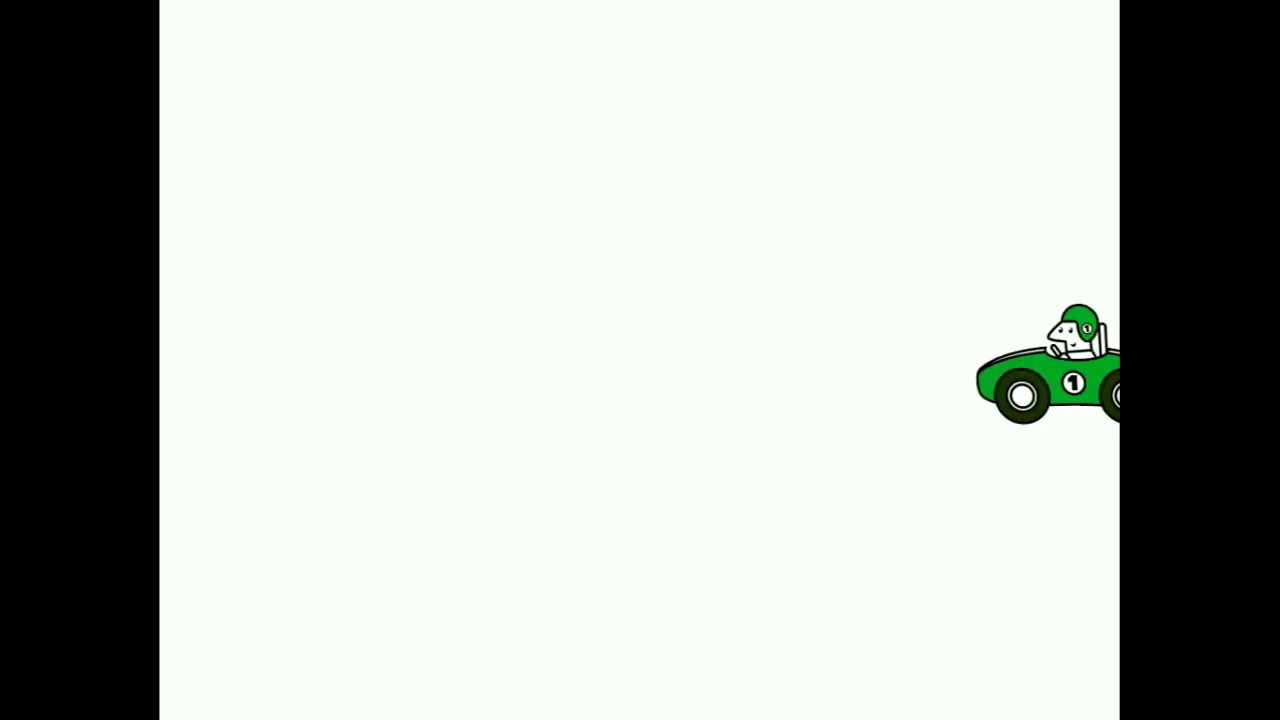
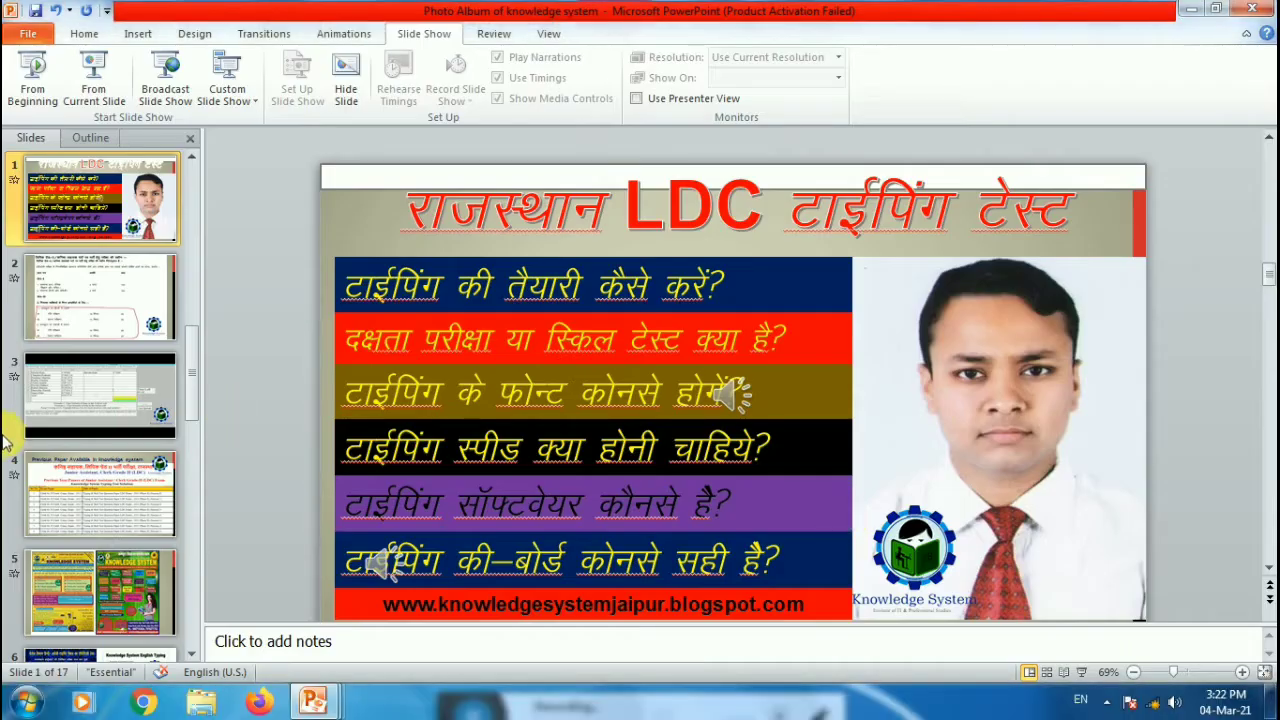
In the Knowledge System photo album, play the slide show starting from slide 11, advance through several slides and exit it
{"action": "left_click", "coordinate": [82, 547]}
{"action": "left_click", "coordinate": [110, 400]}
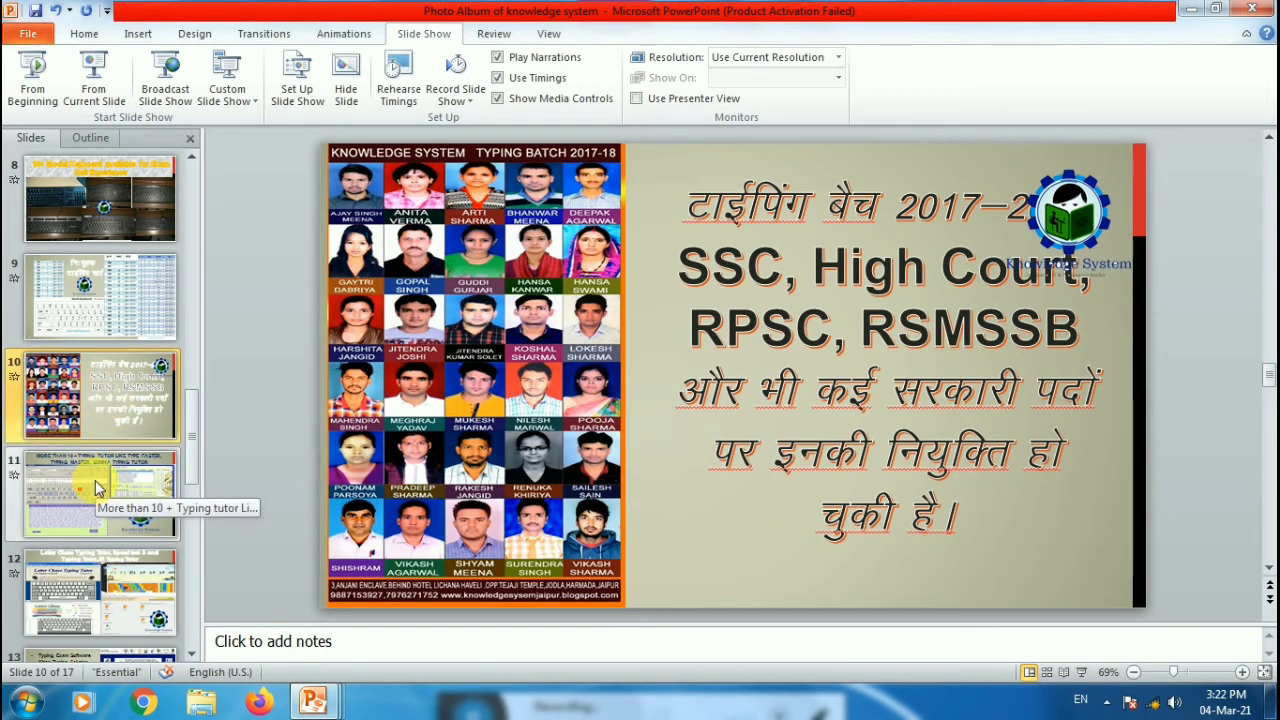
{"action": "left_click", "coordinate": [92, 82]}
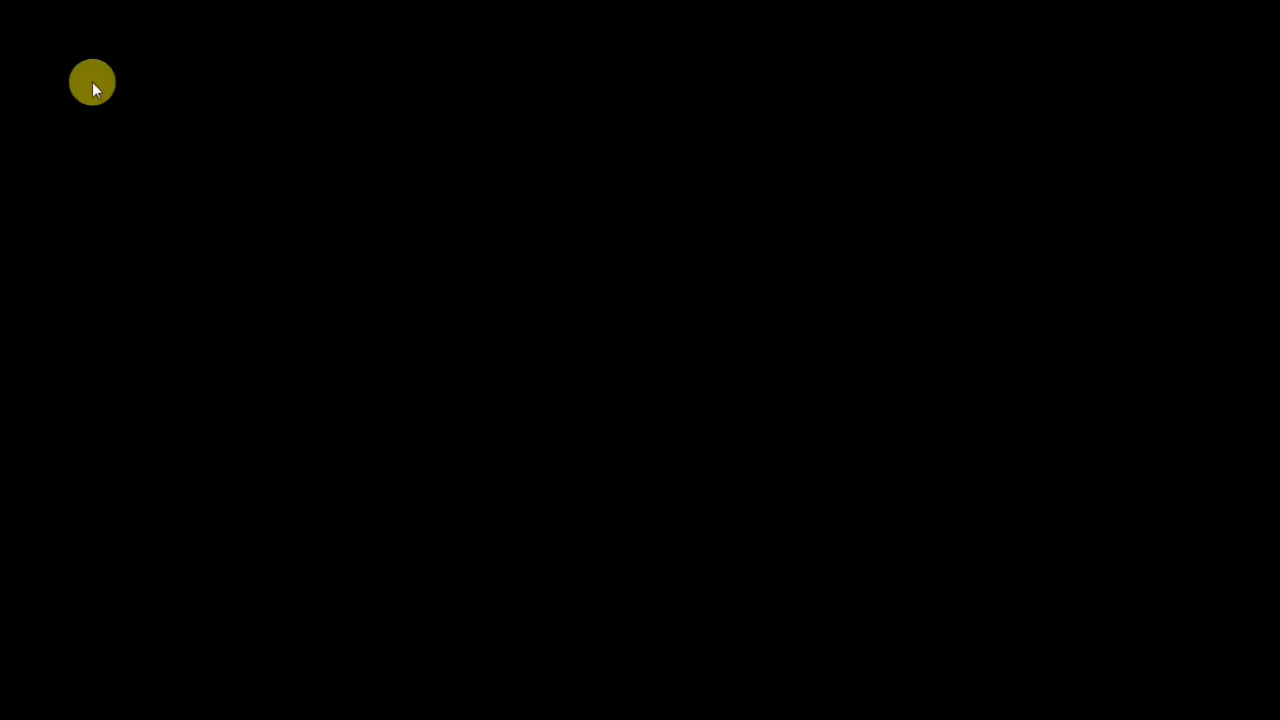
{"action": "left_click", "coordinate": [333, 405]}
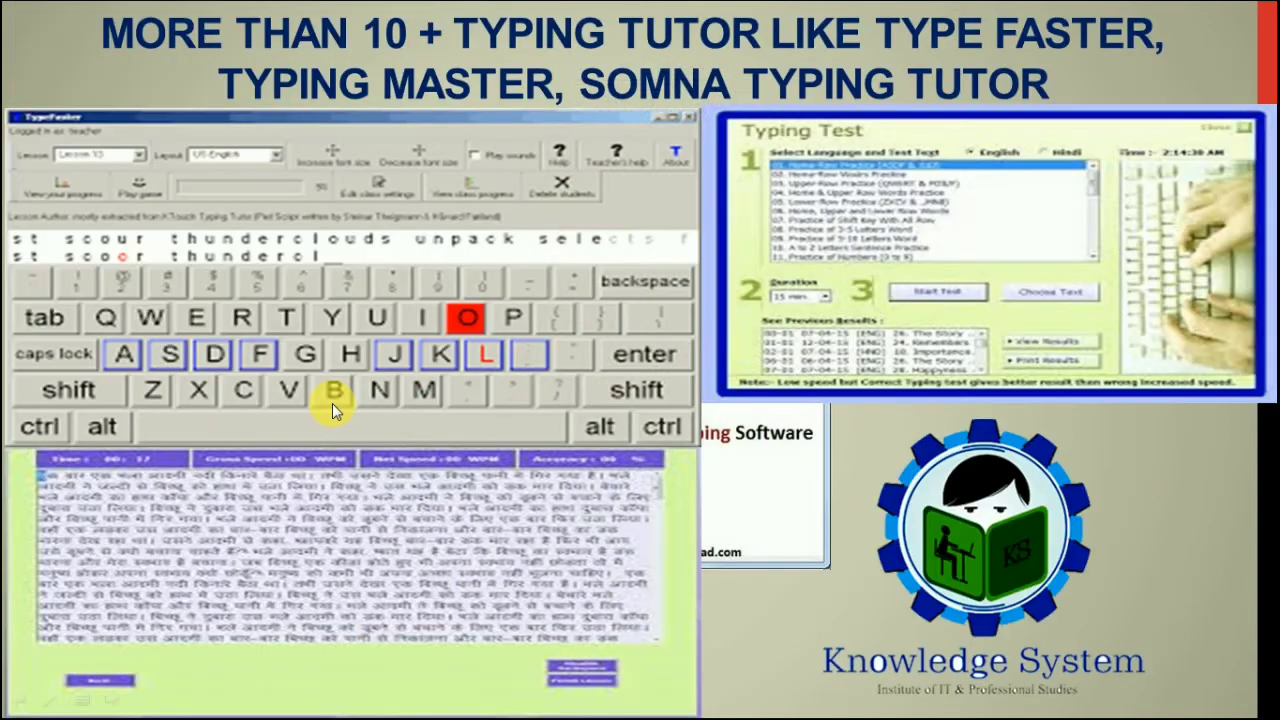
{"action": "left_click", "coordinate": [414, 714]}
{"action": "left_click", "coordinate": [580, 620]}
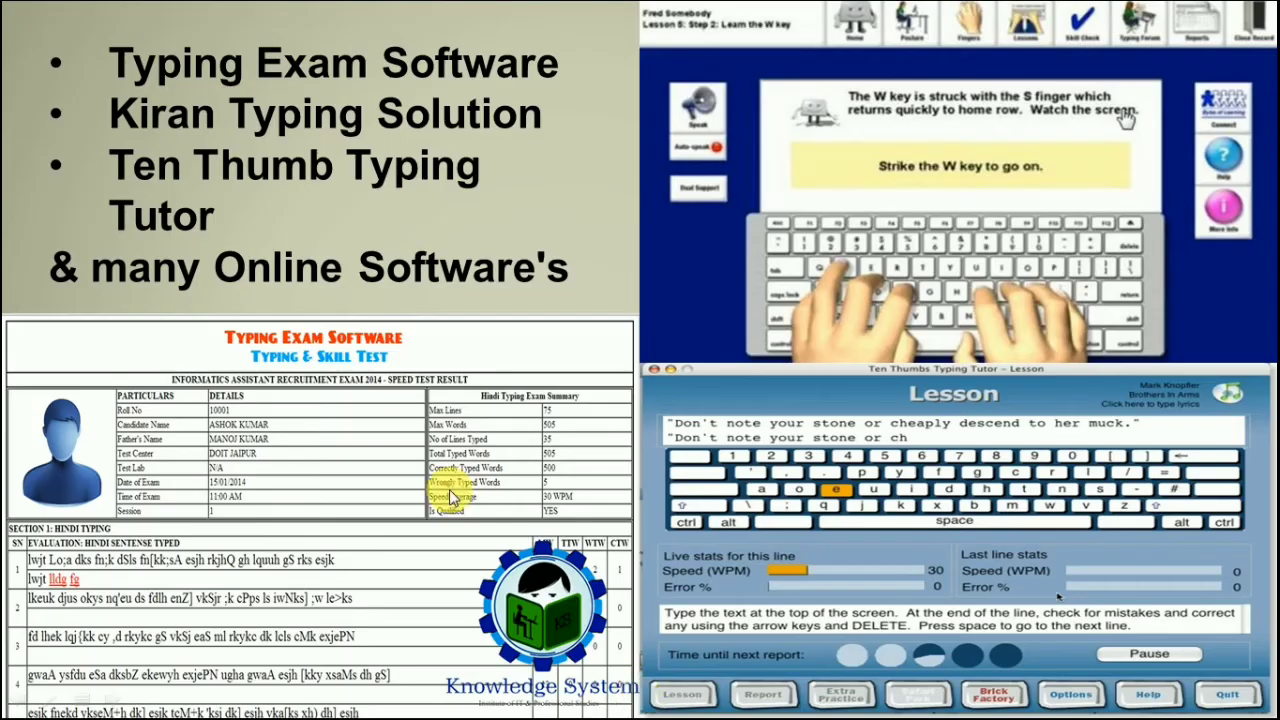
{"action": "left_click", "coordinate": [412, 432]}
{"action": "key", "text": "Escape"}
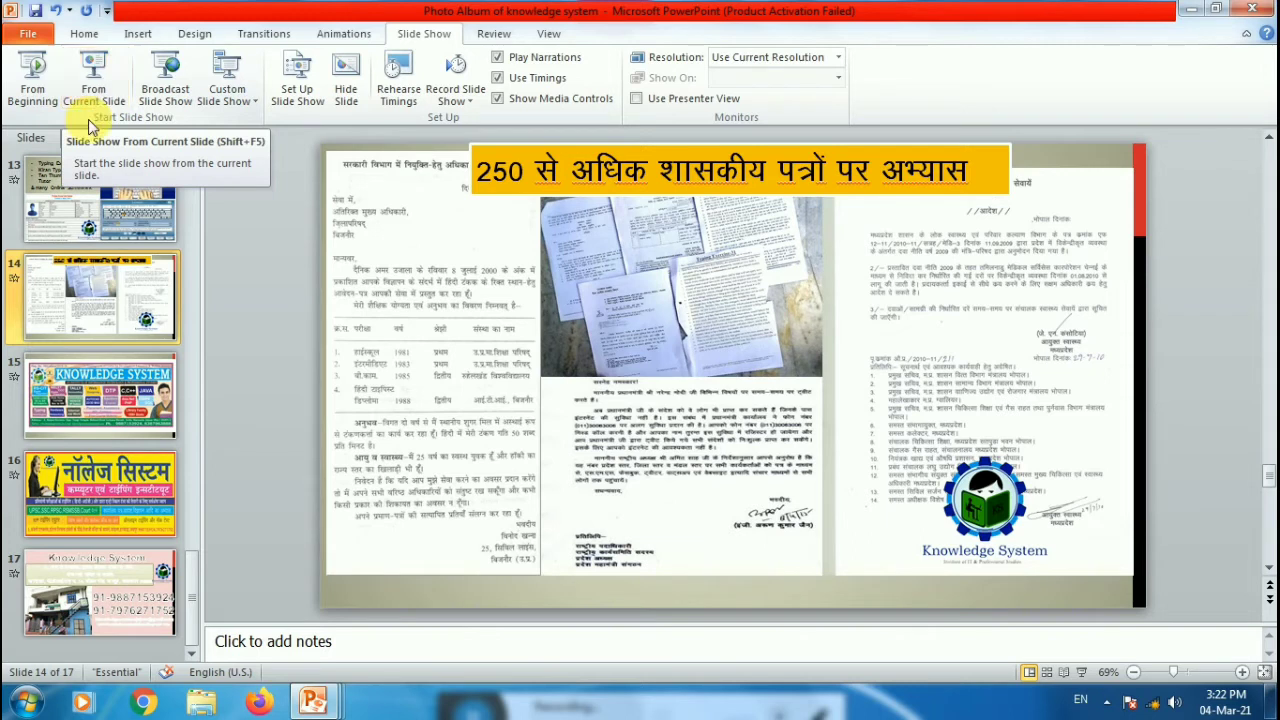
View the Broadcast Slide Show options and close them without starting a broadcast
{"action": "left_click", "coordinate": [183, 105]}
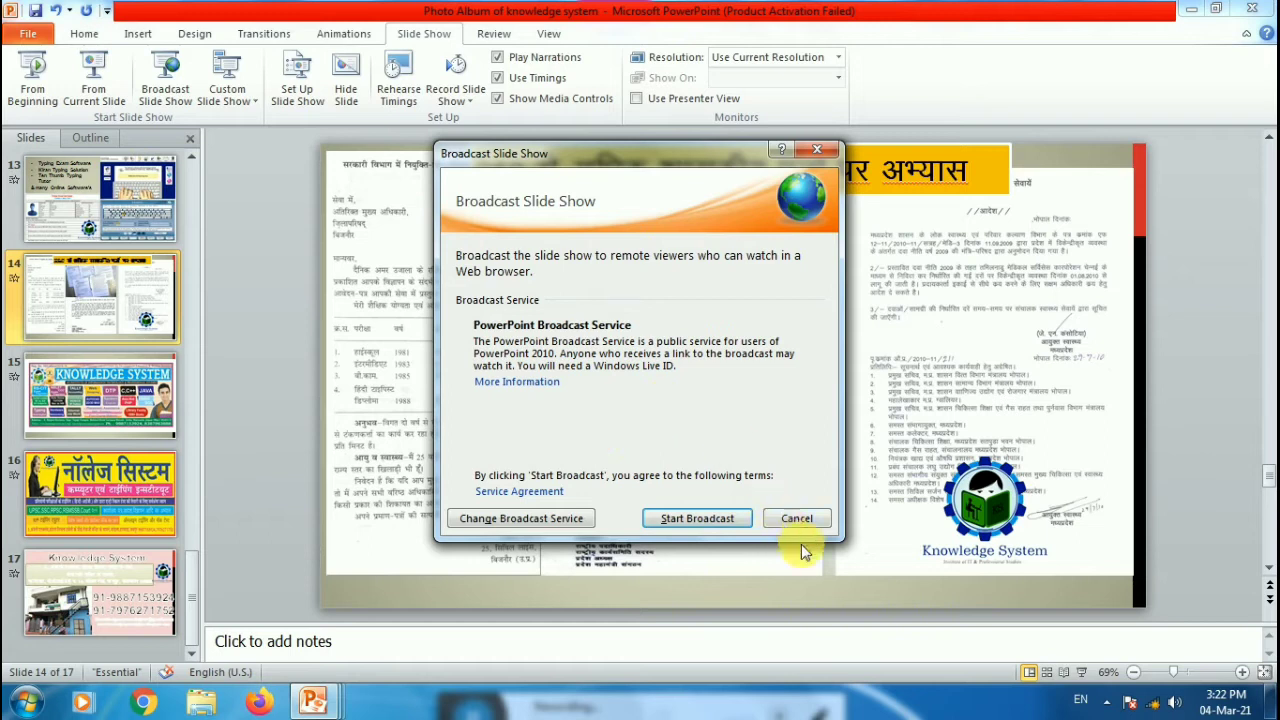
{"action": "left_click", "coordinate": [800, 519]}
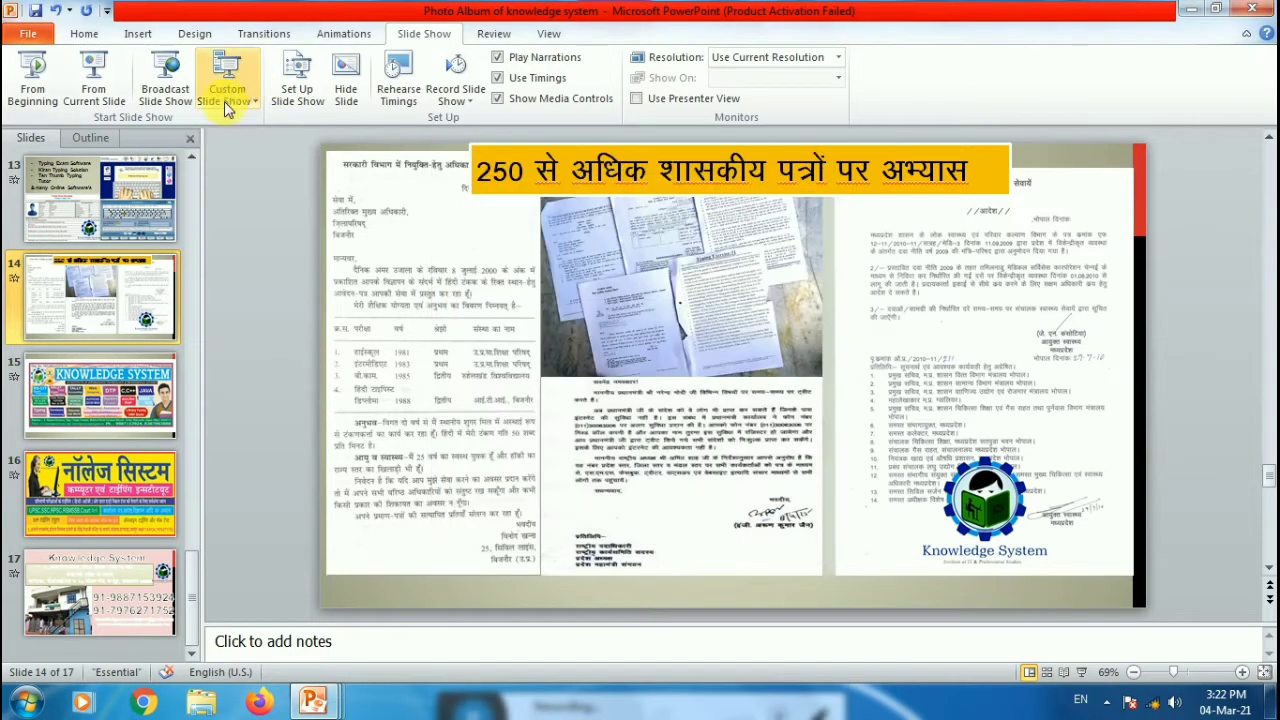
Define a new custom slide show containing slides 1, 5 and 10 of the presentation
{"action": "scroll", "coordinate": [176, 205], "scroll_direction": "up", "scroll_amount": 10}
{"action": "left_click", "coordinate": [235, 96]}
{"action": "left_click", "coordinate": [258, 121]}
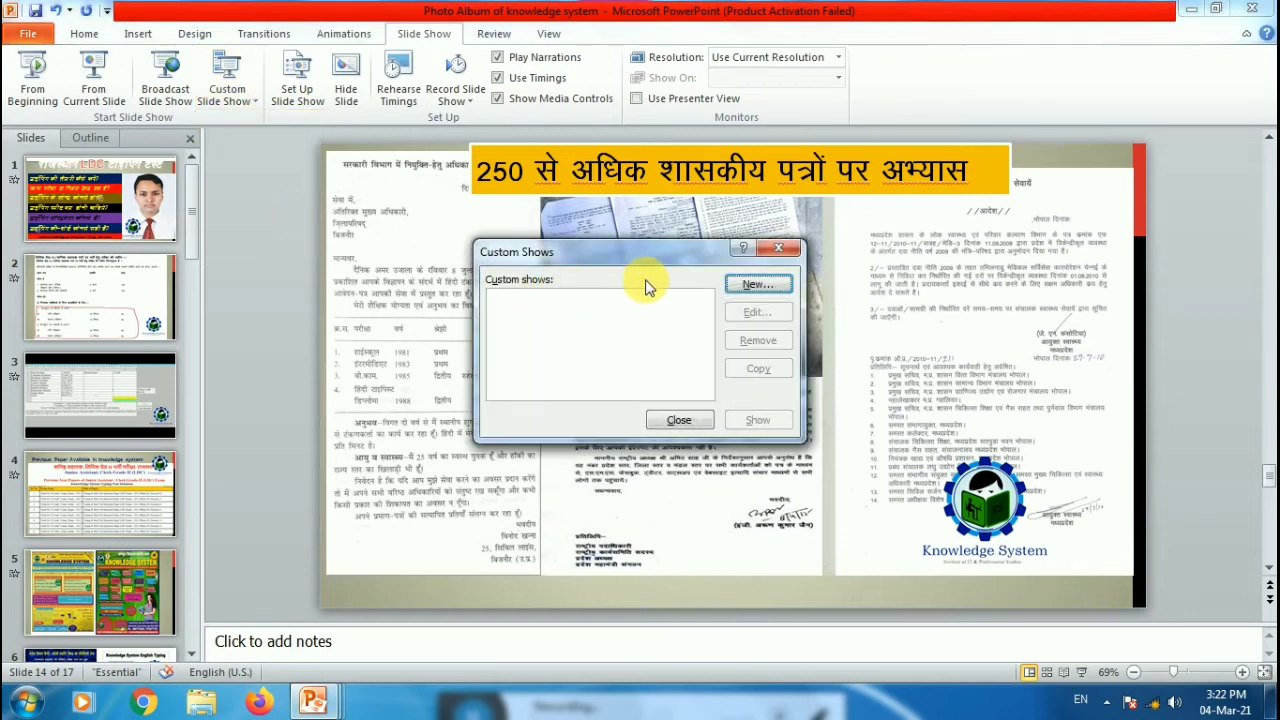
{"action": "left_click", "coordinate": [740, 287]}
{"action": "left_click", "coordinate": [402, 292]}
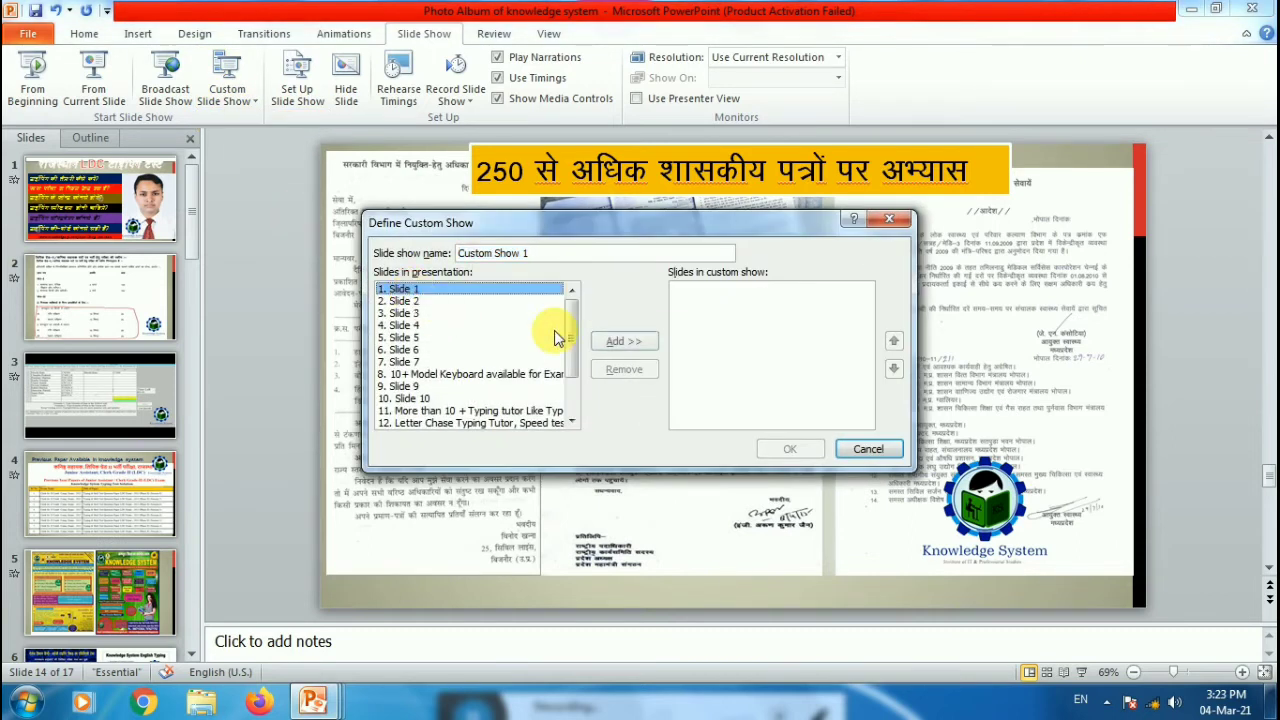
{"action": "left_click", "coordinate": [623, 341]}
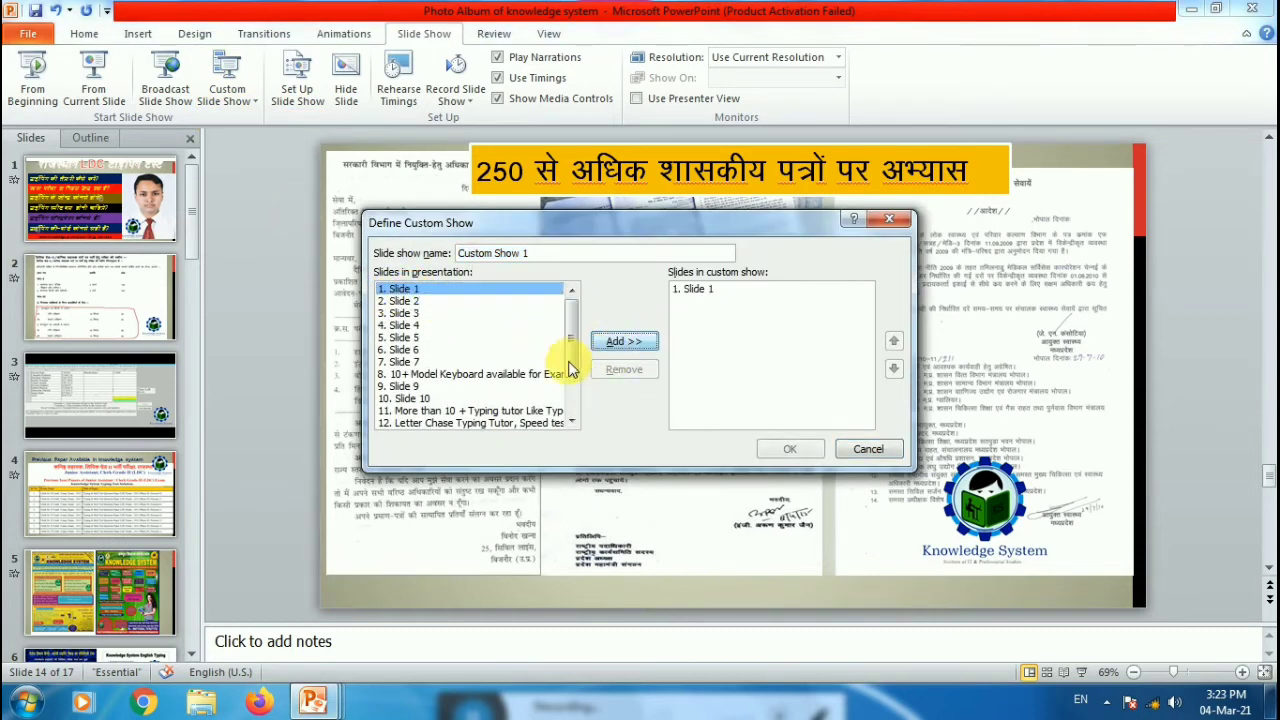
{"action": "left_click", "coordinate": [418, 338]}
{"action": "left_click", "coordinate": [624, 341]}
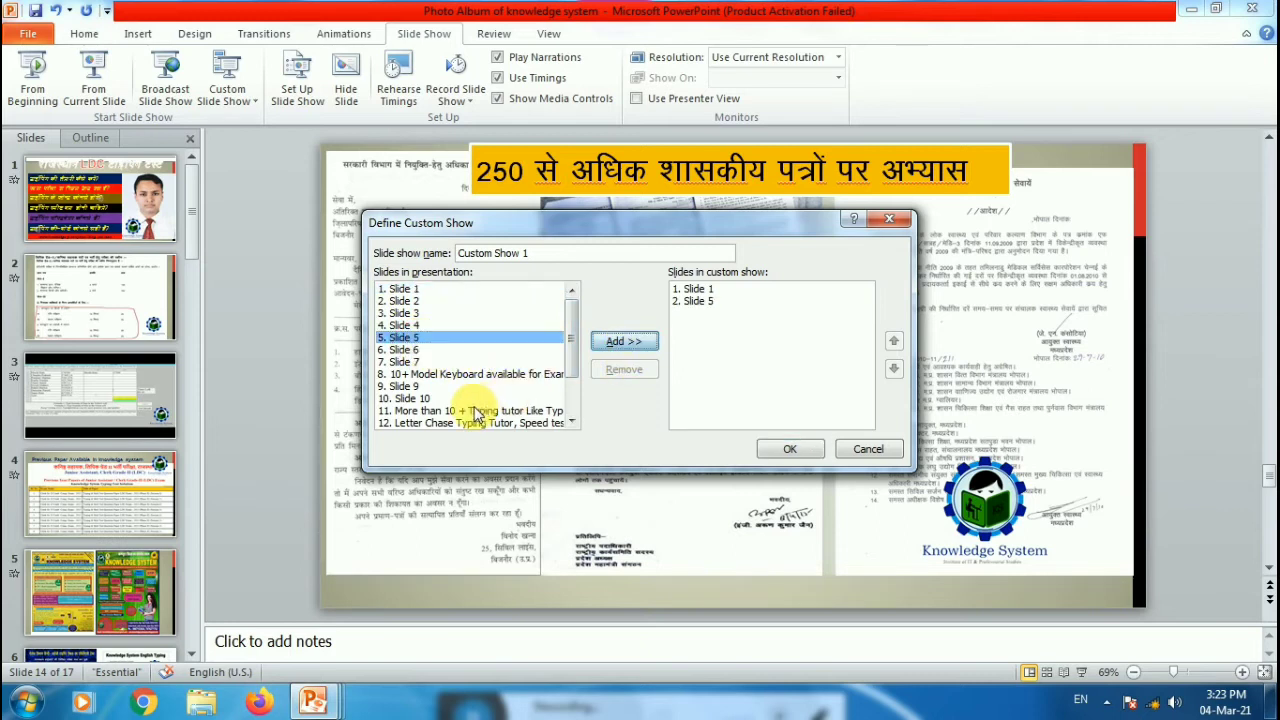
{"action": "left_click", "coordinate": [415, 398]}
{"action": "left_click", "coordinate": [623, 341]}
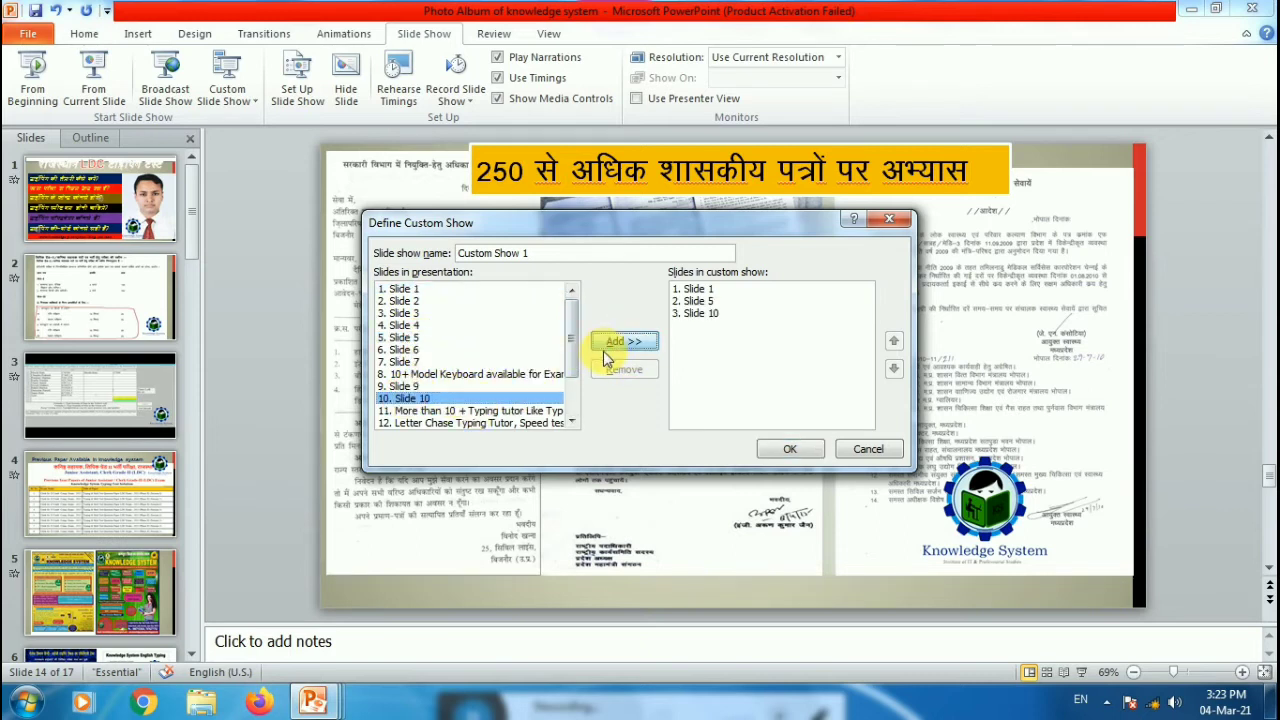
Name the custom show mychoice and save its definition
{"action": "left_click_drag", "start_coordinate": [545, 253], "coordinate": [455, 255]}
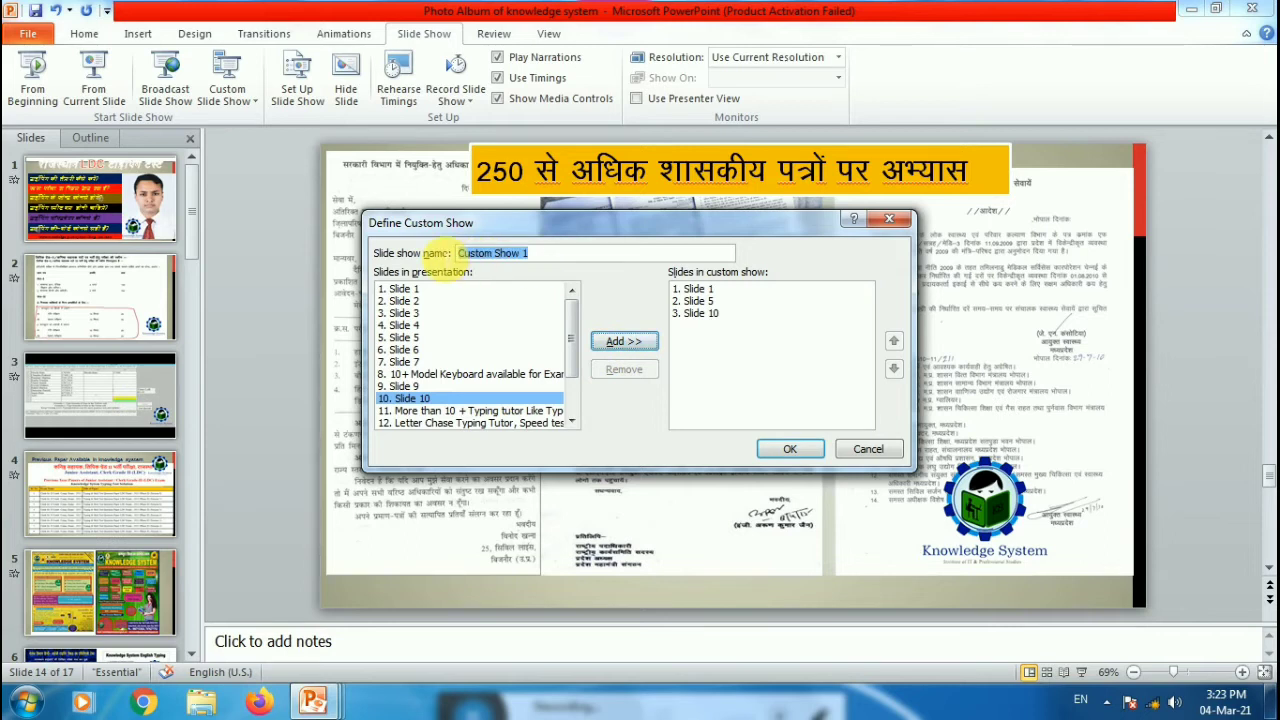
{"action": "type", "text": "mychoice"}
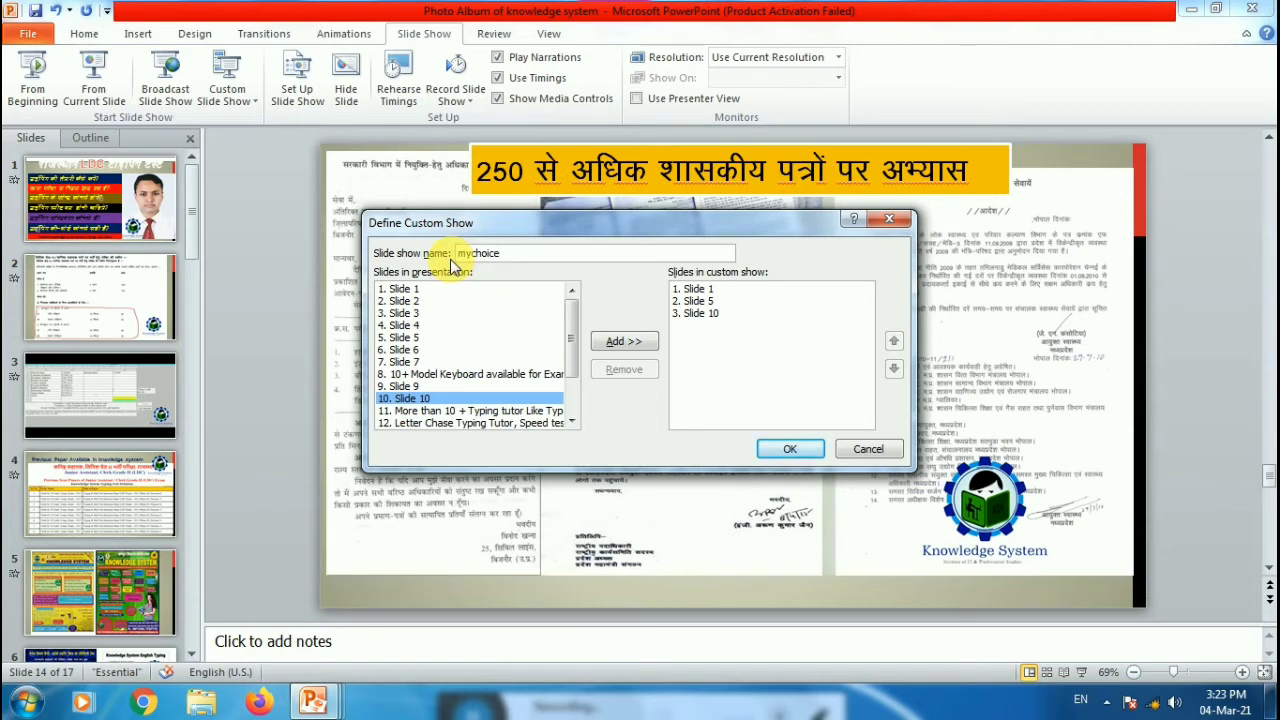
{"action": "left_click", "coordinate": [795, 449]}
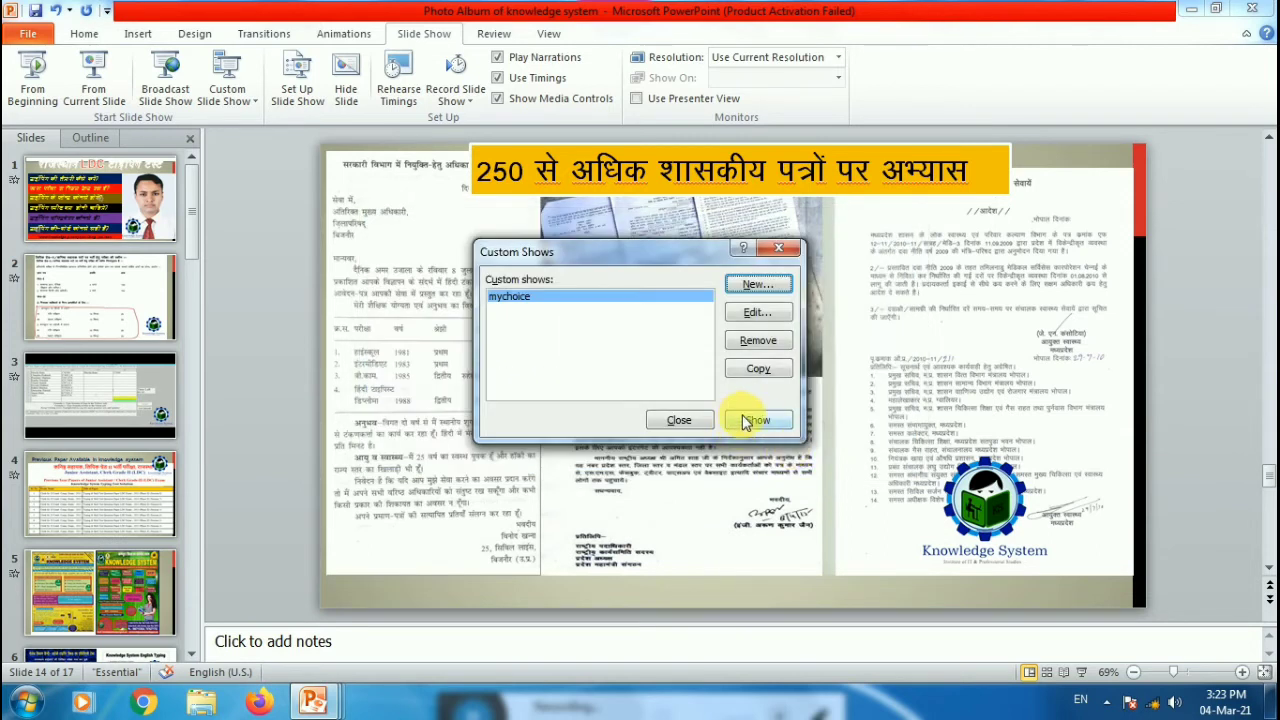
Play the newly defined custom show through all its slides and return to editing
{"action": "left_click", "coordinate": [745, 420]}
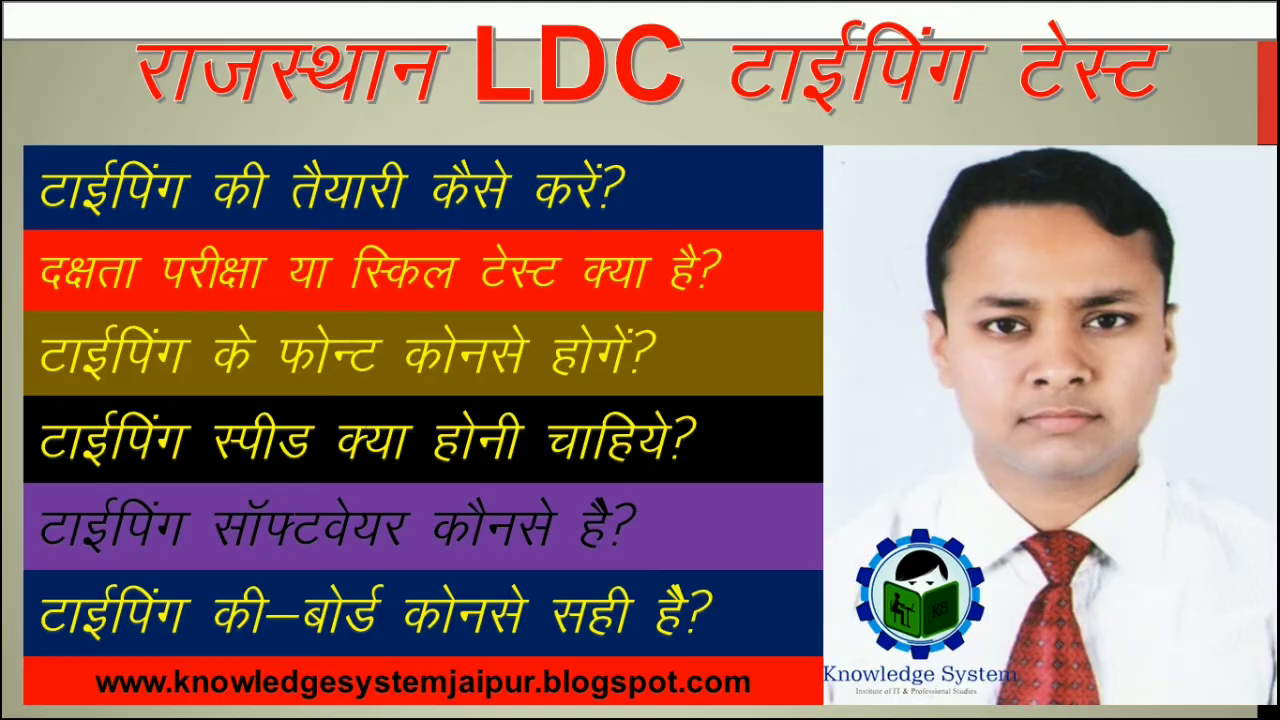
{"action": "key", "text": "Right"}
{"action": "key", "text": "Right"}
{"action": "key", "text": "Right"}
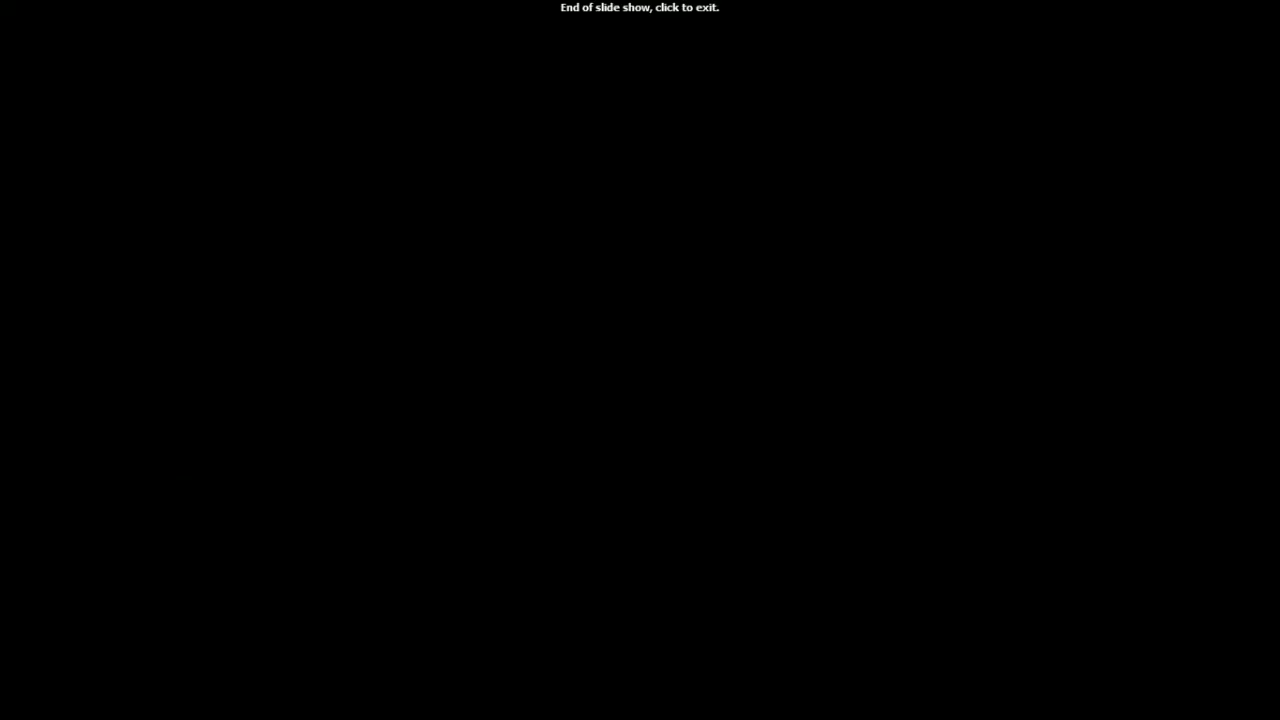
{"action": "key", "text": "Right"}
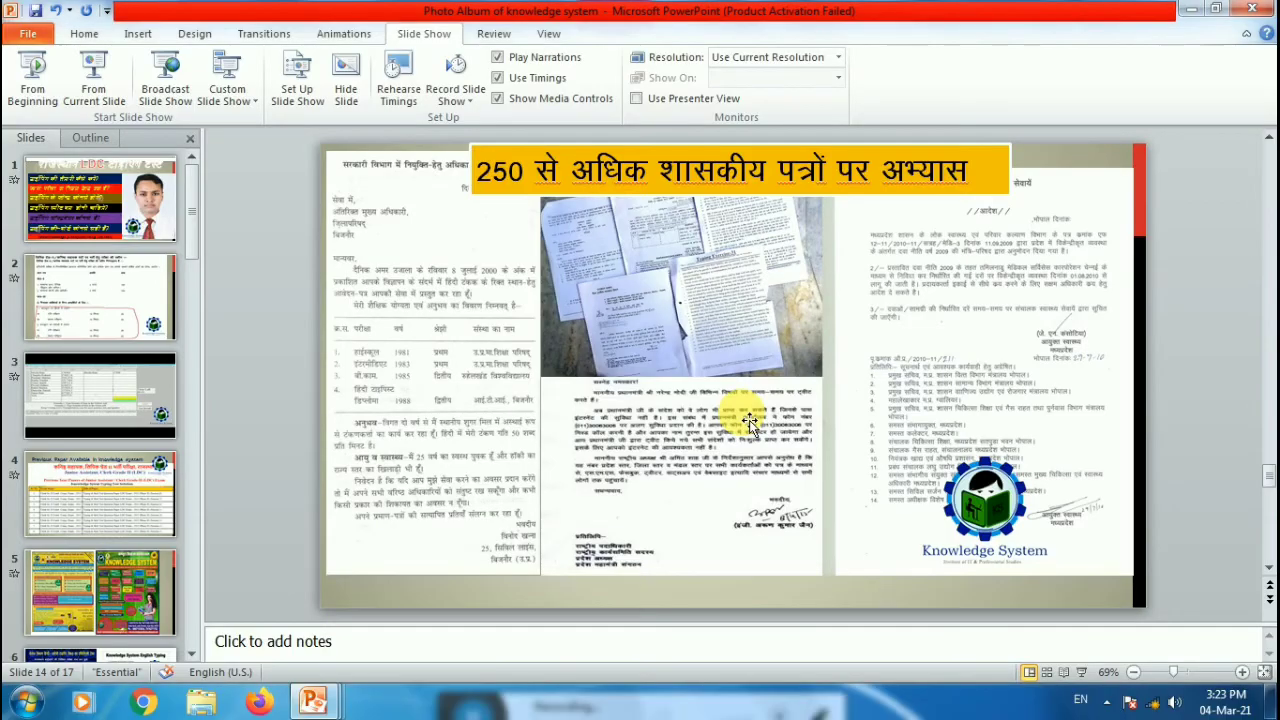
Start the mychoice show from the list of custom slide shows, advance to its end and exit
{"action": "left_click", "coordinate": [226, 94]}
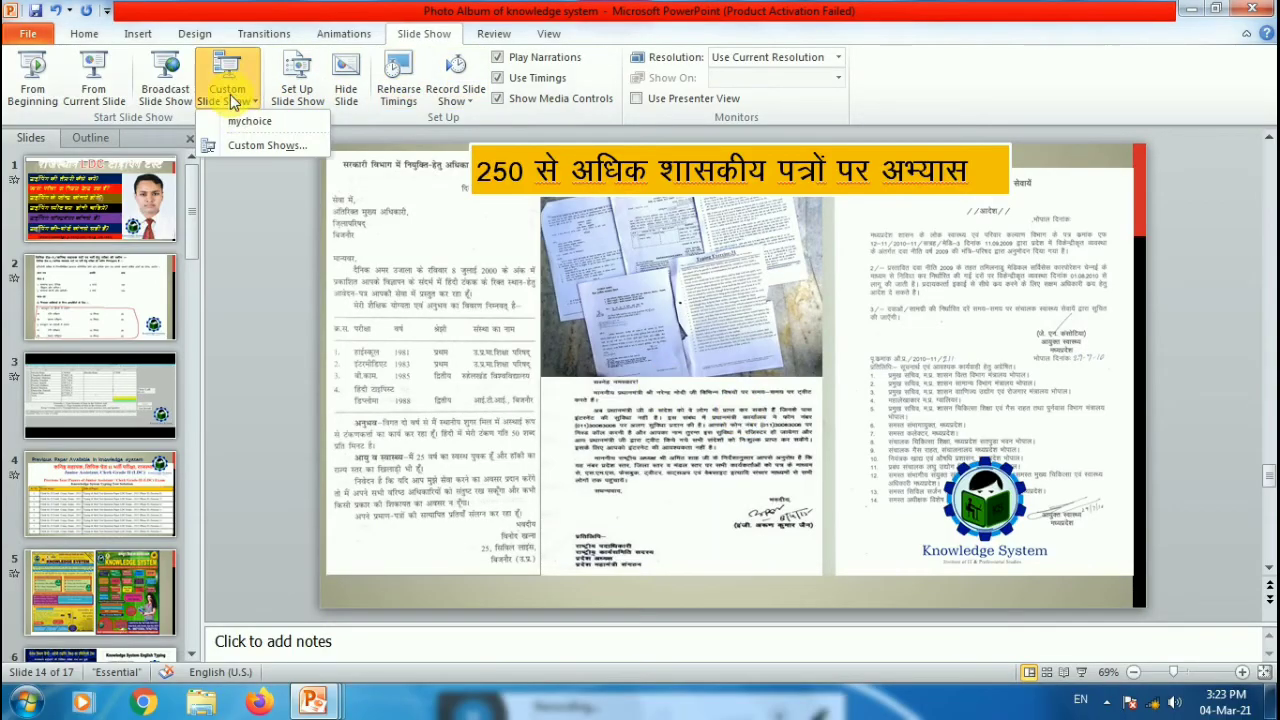
{"action": "left_click", "coordinate": [259, 124]}
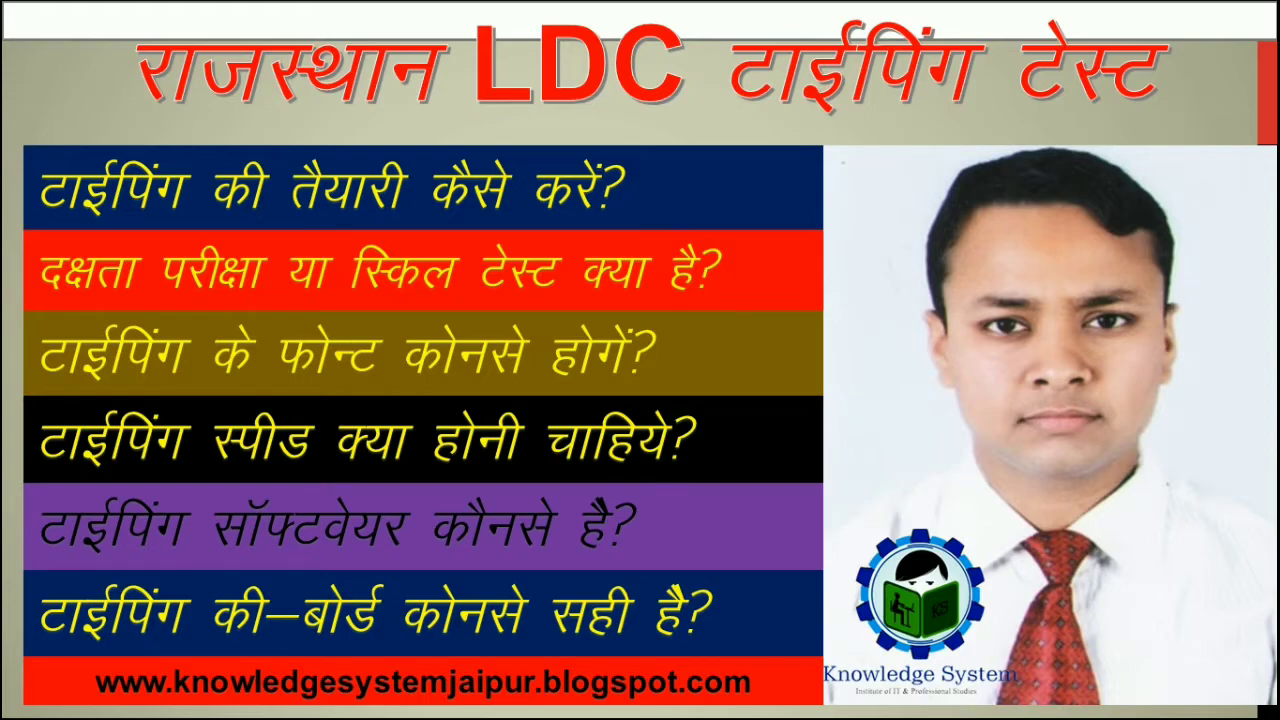
{"action": "key", "text": "Right"}
{"action": "key", "text": "Right"}
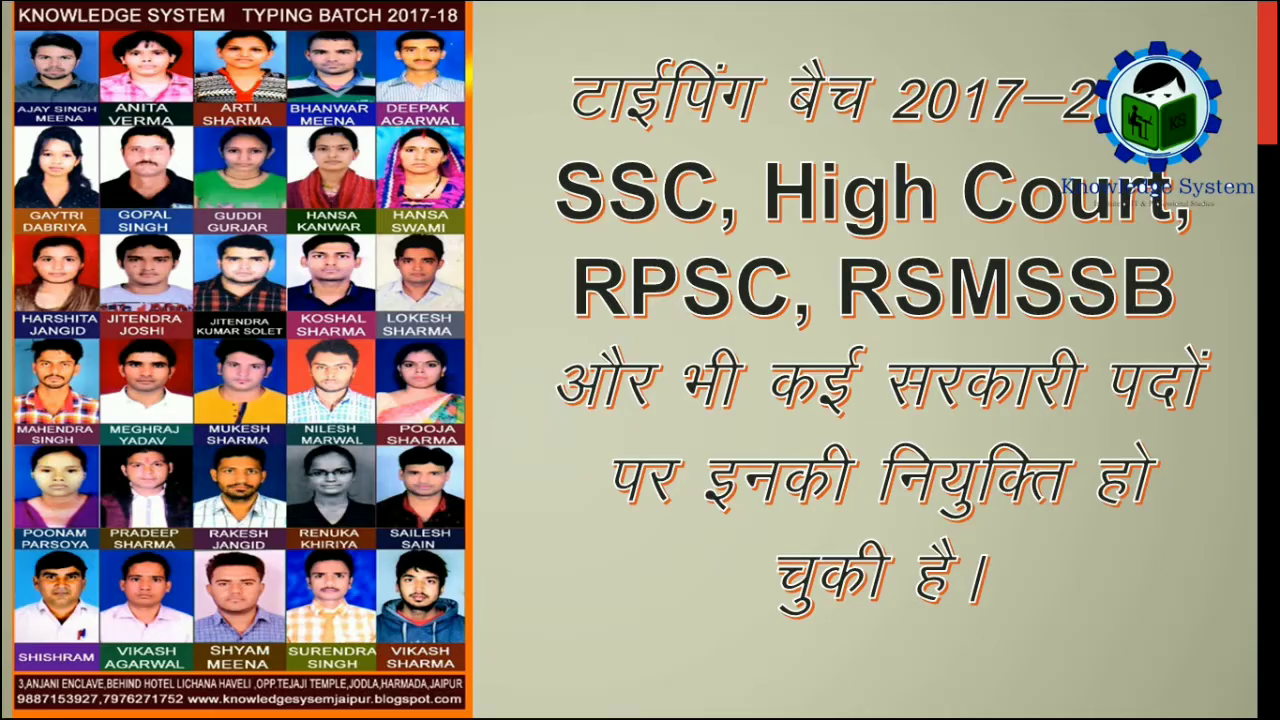
{"action": "key", "text": "Right"}
{"action": "key", "text": "Right"}
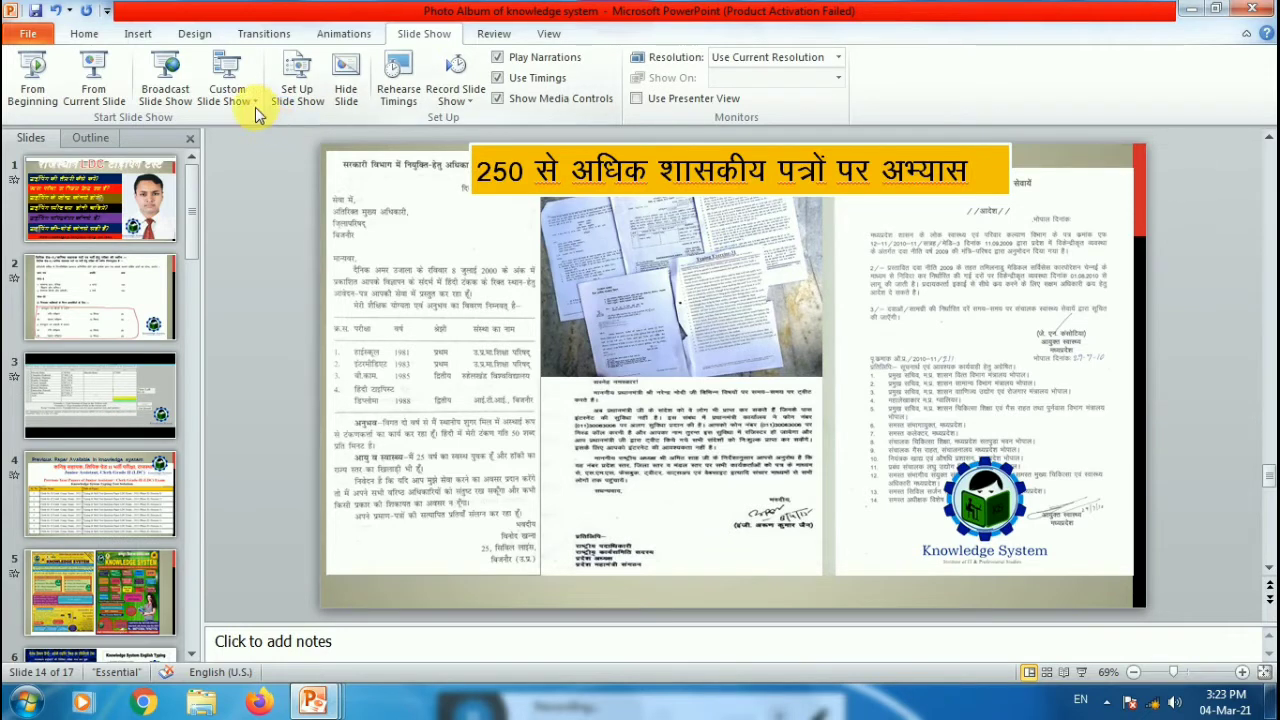
Remove the mychoice show from the presentation's custom shows and close the dialog
{"action": "left_click", "coordinate": [255, 104]}
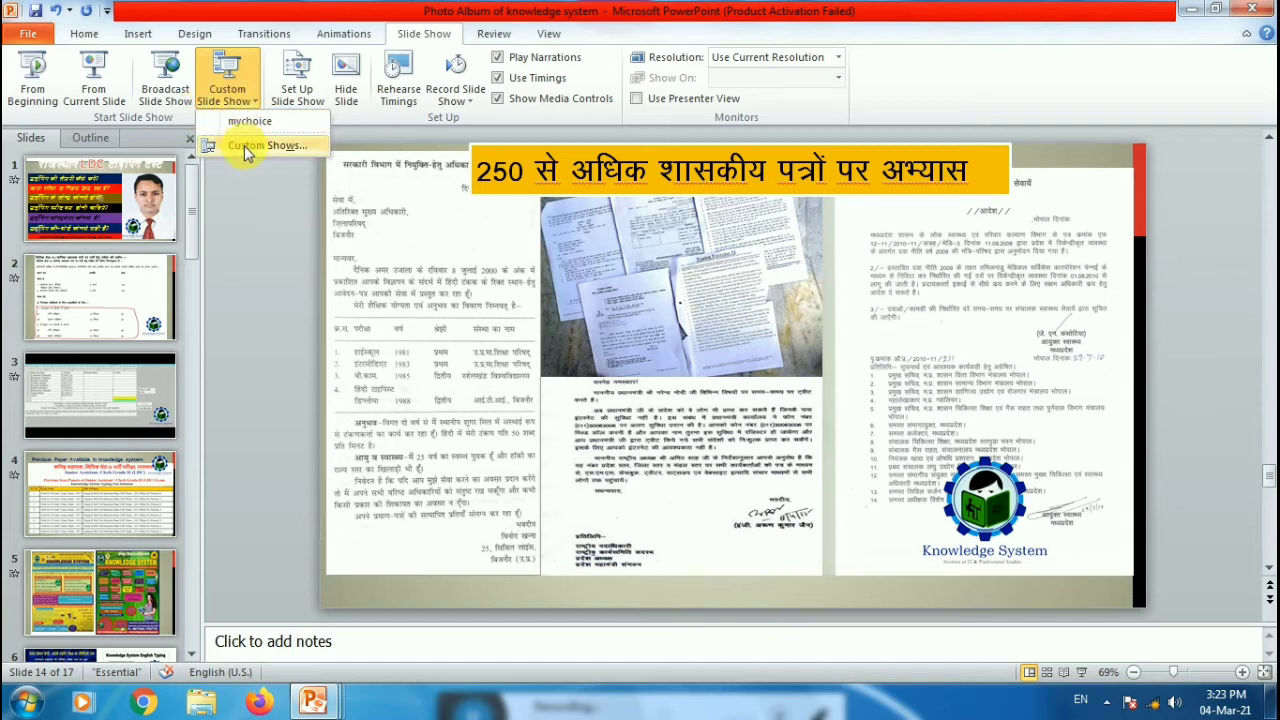
{"action": "left_click", "coordinate": [247, 148]}
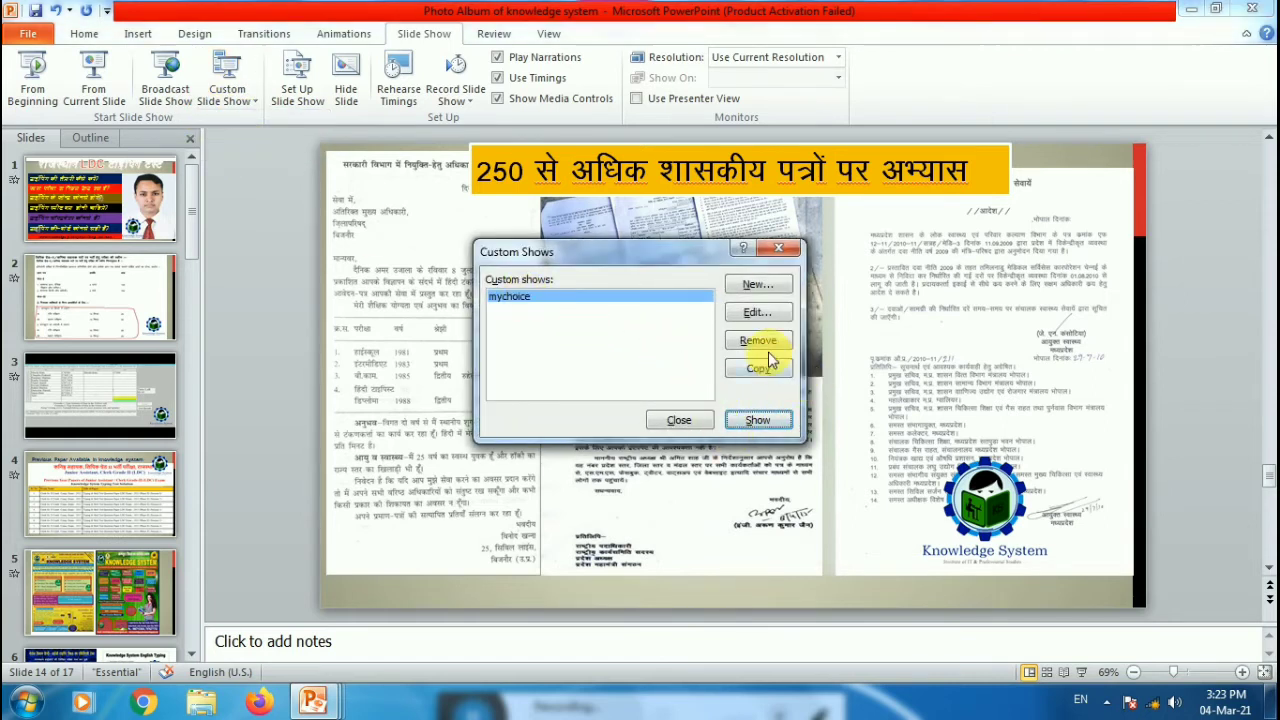
{"action": "left_click", "coordinate": [527, 296]}
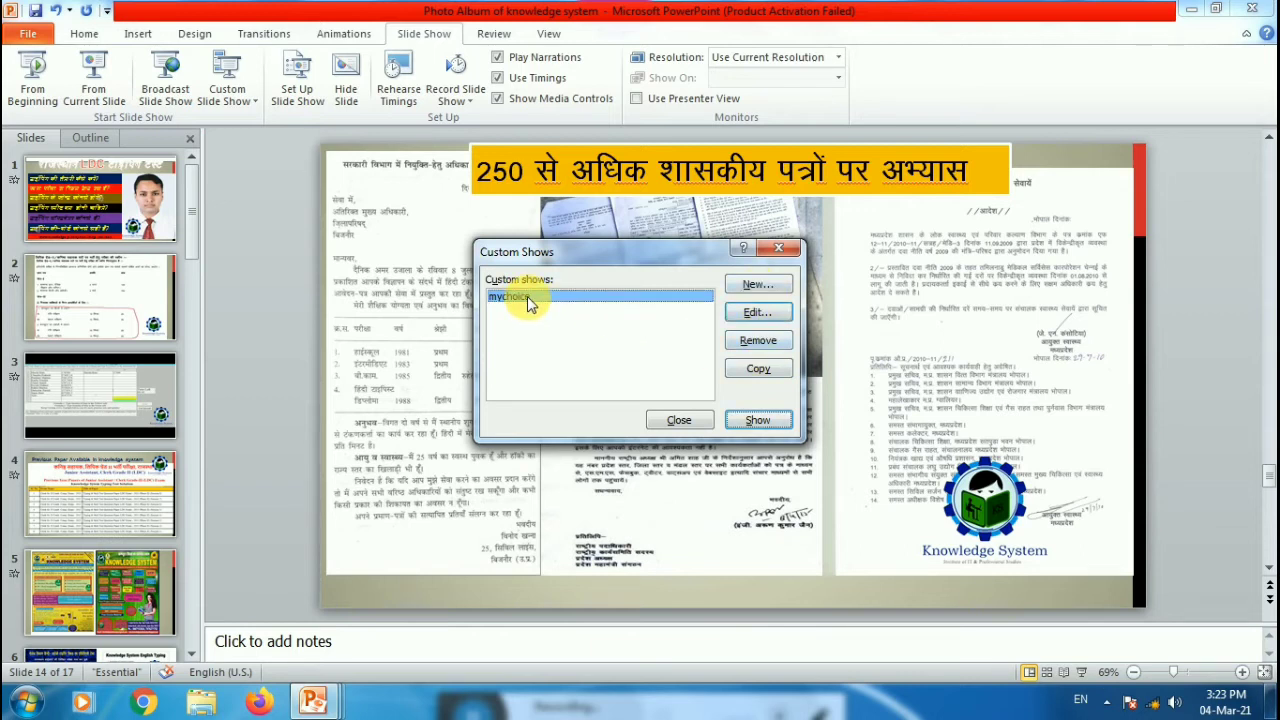
{"action": "left_click", "coordinate": [758, 340]}
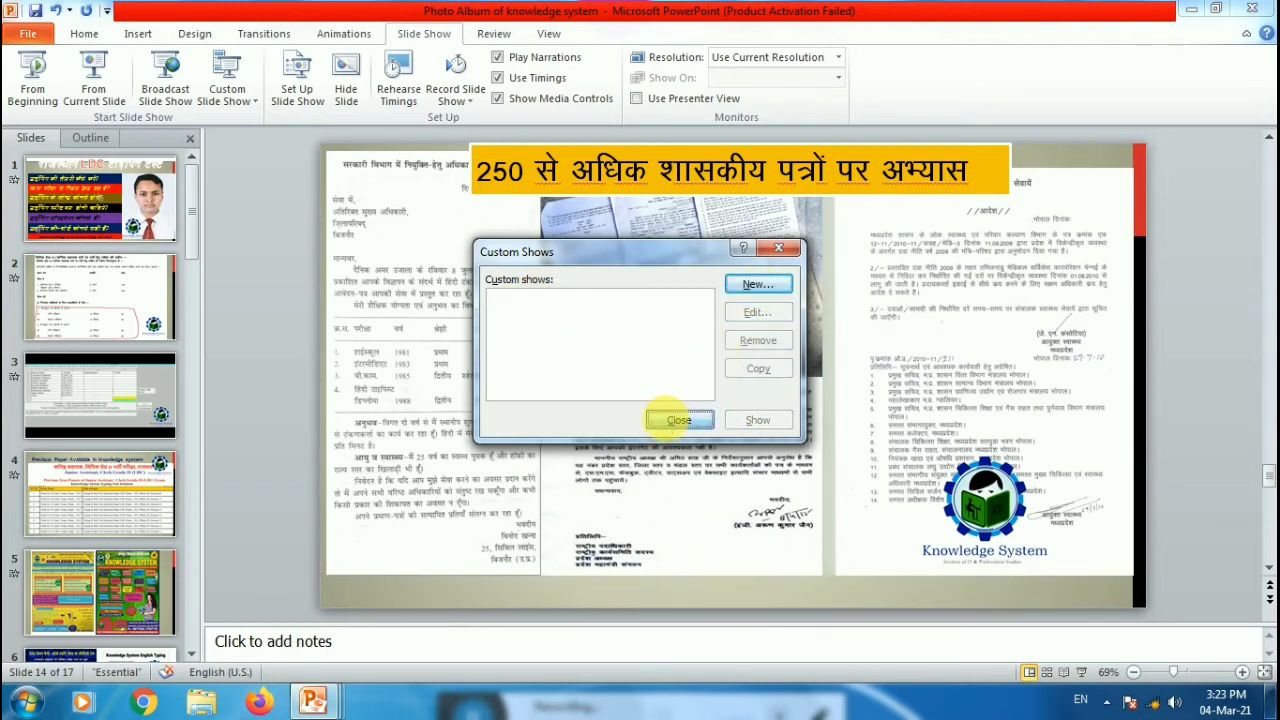
{"action": "left_click", "coordinate": [679, 420]}
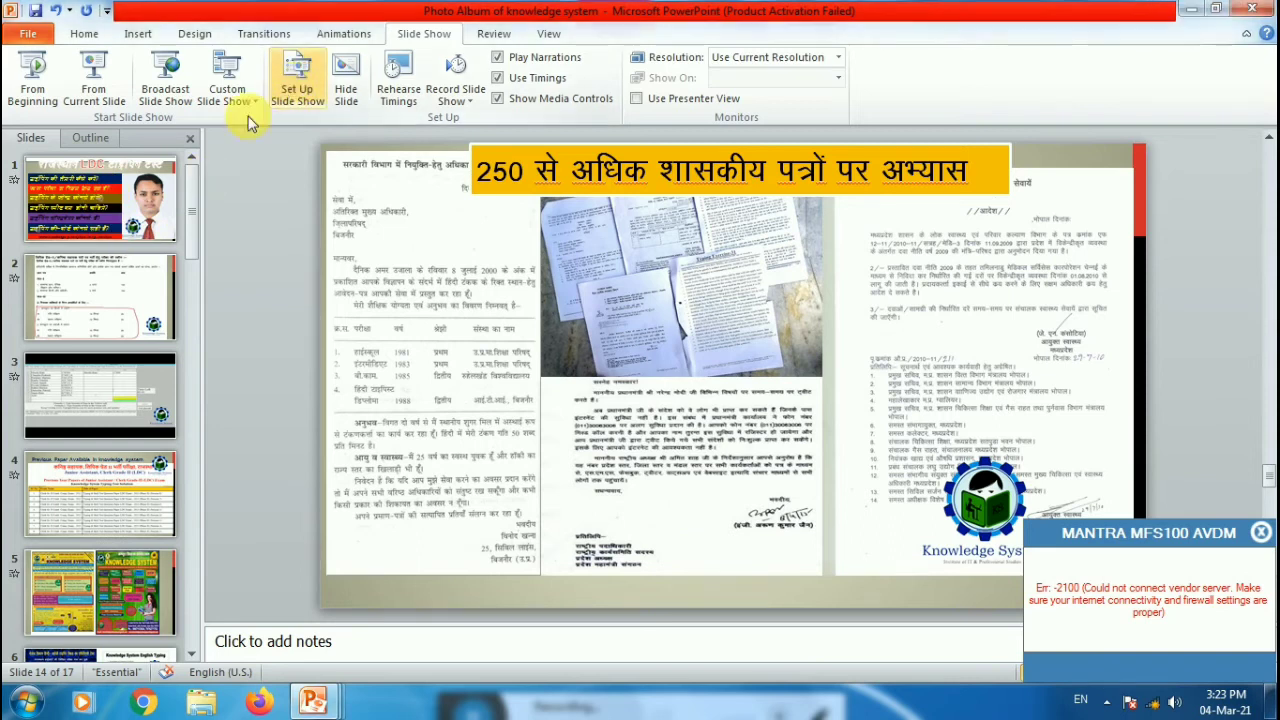
Review the Set Up Show options for show type, slides and advancing, and accept them as they are
{"action": "left_click", "coordinate": [301, 86]}
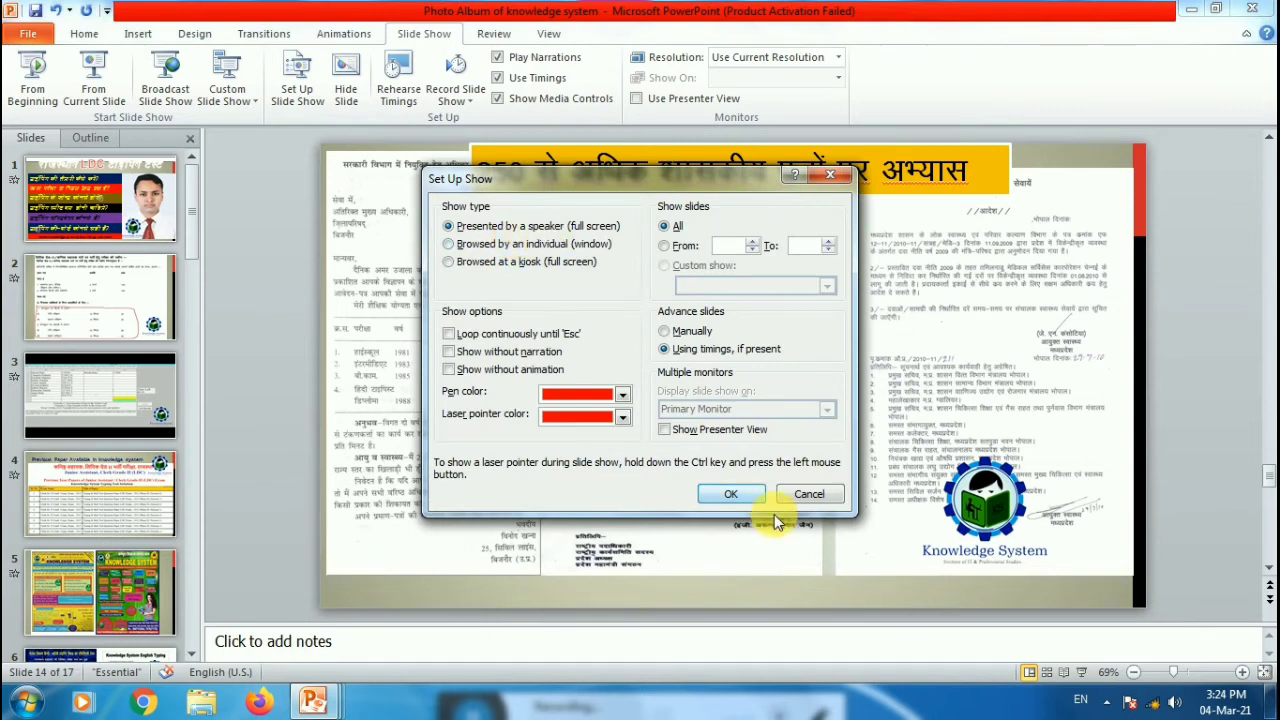
{"action": "left_click", "coordinate": [745, 495]}
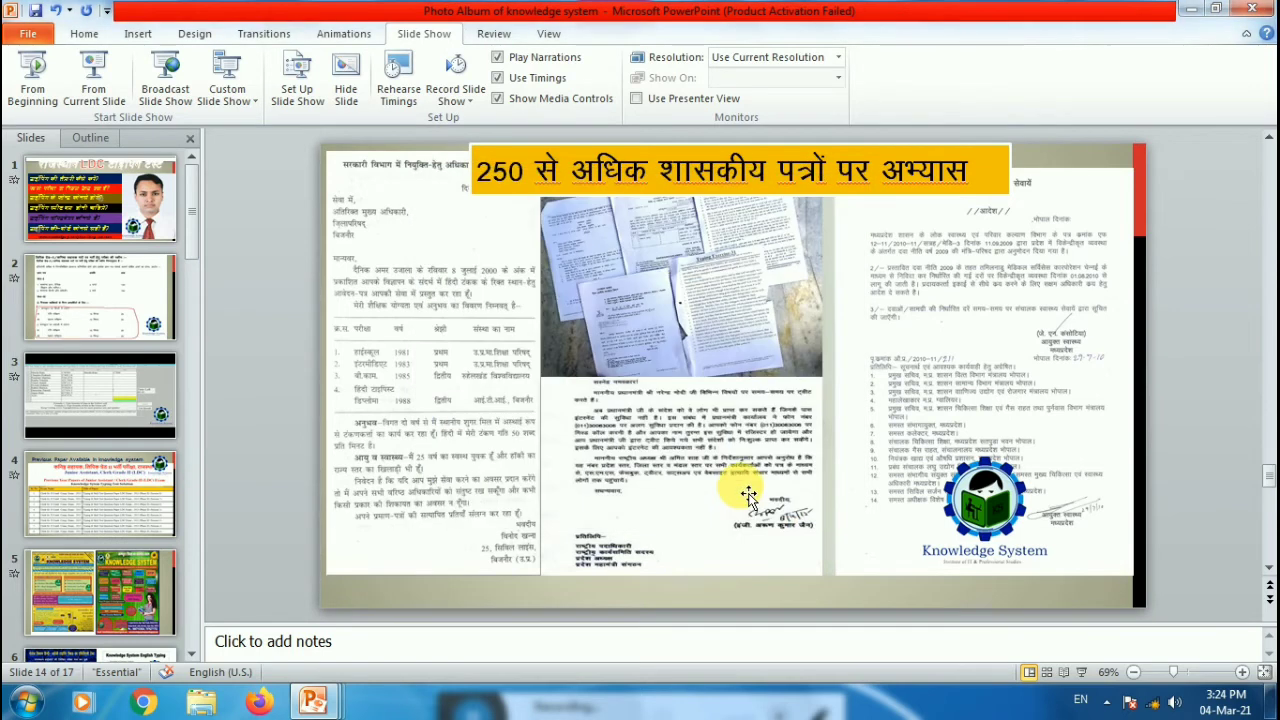
Play the full-screen slide show from slide 14 through to its end and return to editing
{"action": "key", "text": "shift+F5"}
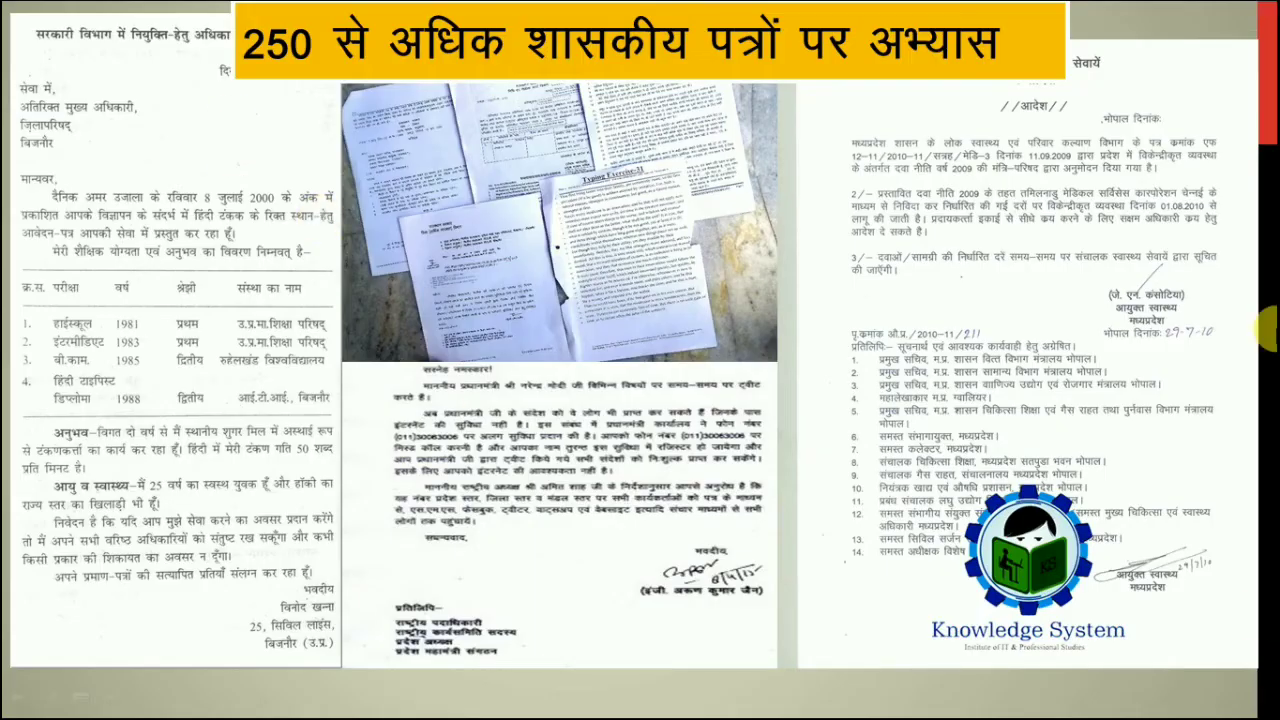
{"action": "left_click", "coordinate": [460, 670]}
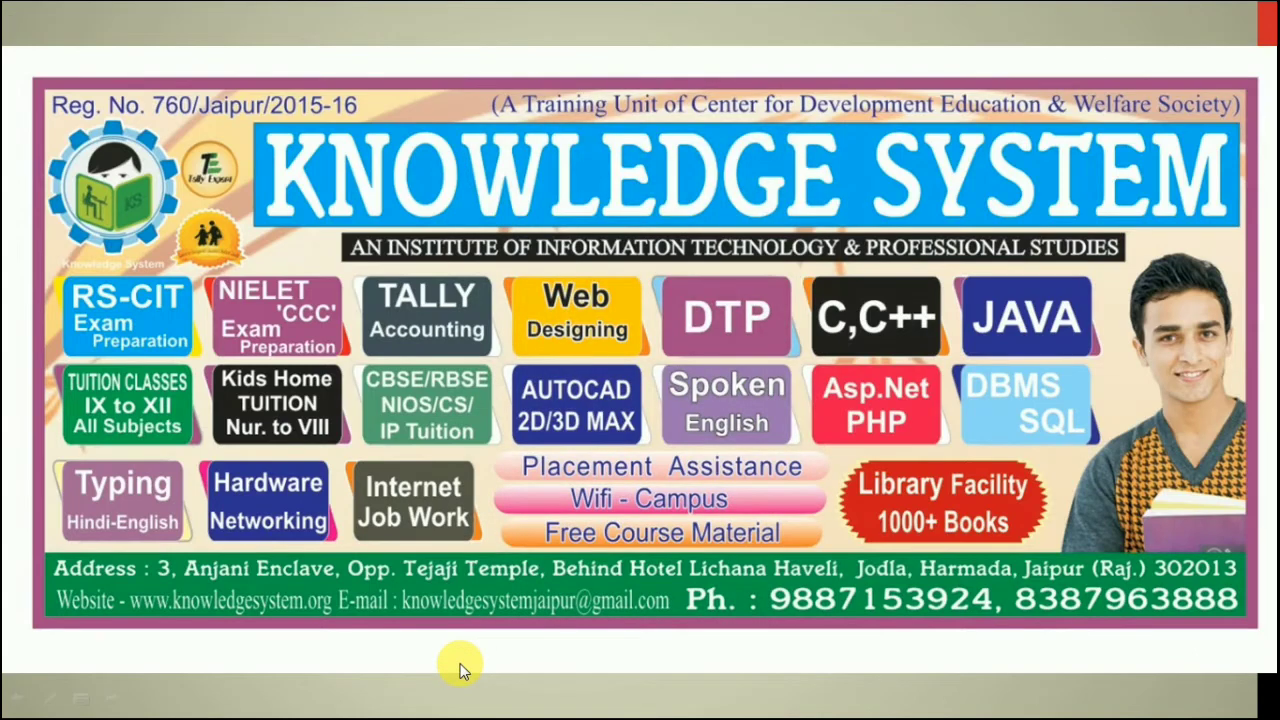
{"action": "left_click", "coordinate": [460, 663]}
{"action": "left_click", "coordinate": [460, 663]}
{"action": "left_click", "coordinate": [460, 663]}
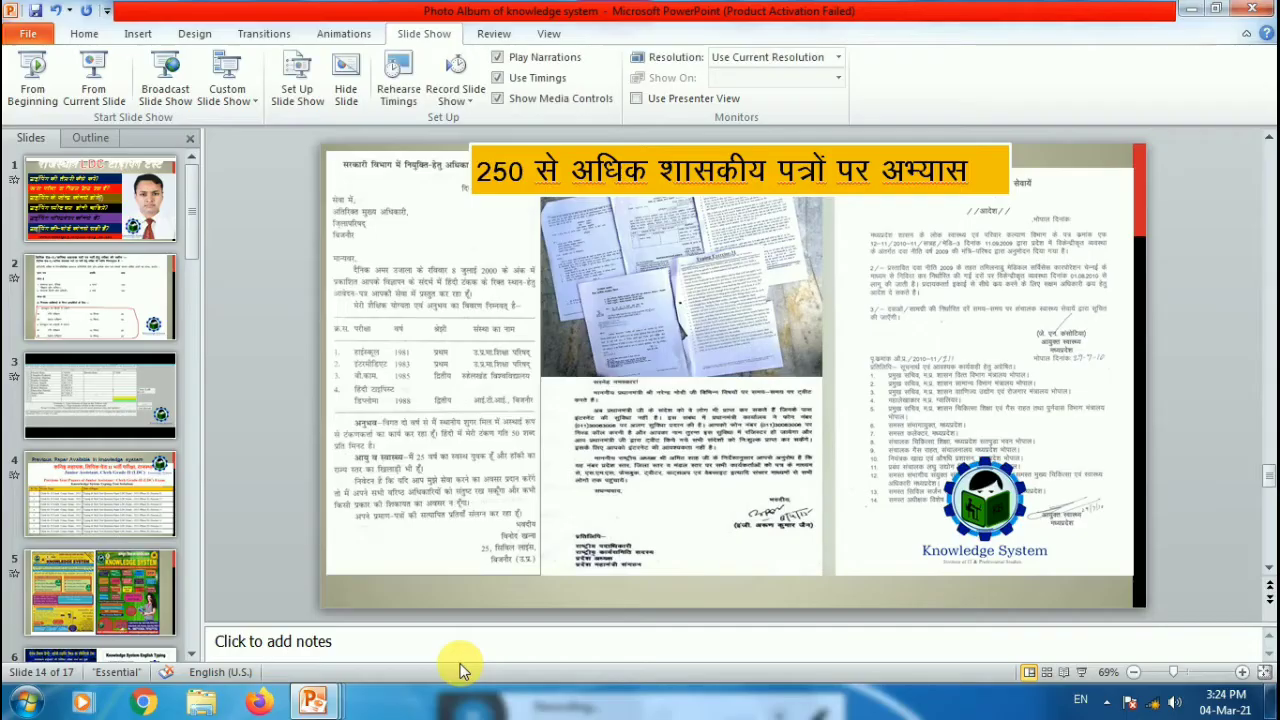
Set the show type to Browsed by an individual (window) in the slide show setup
{"action": "left_click", "coordinate": [297, 88]}
{"action": "left_click", "coordinate": [519, 246]}
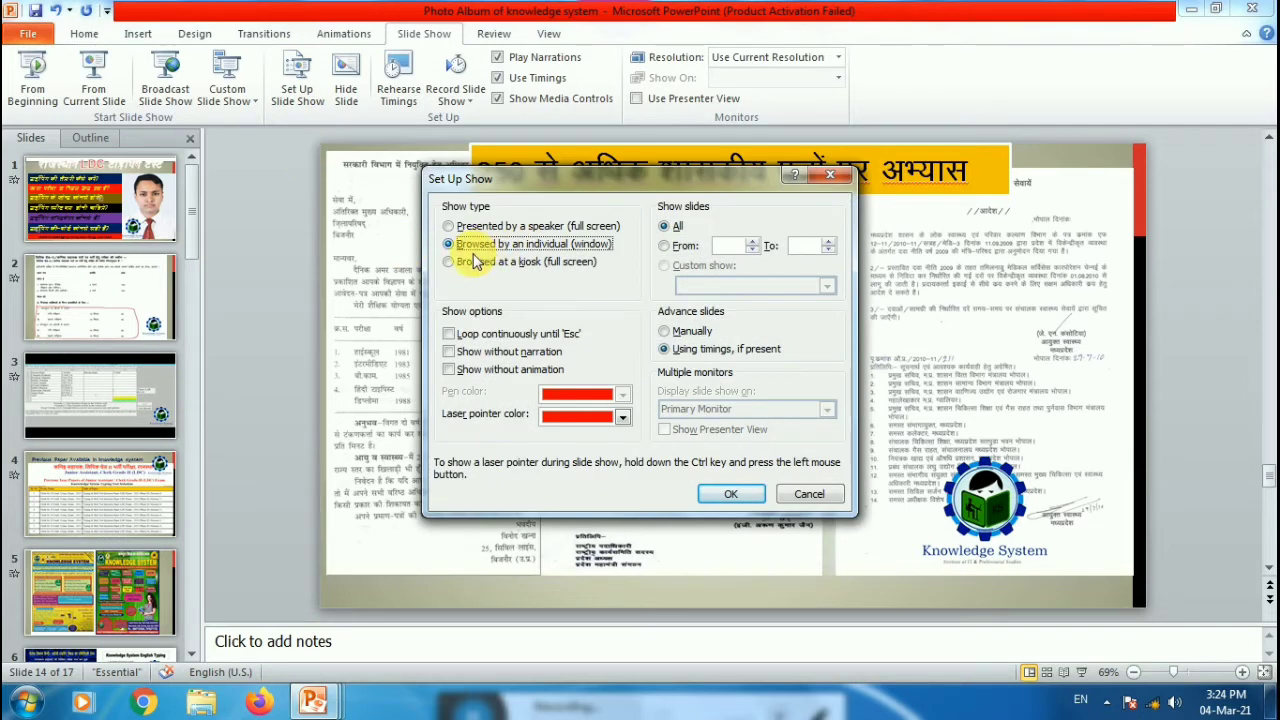
{"action": "left_click", "coordinate": [740, 494]}
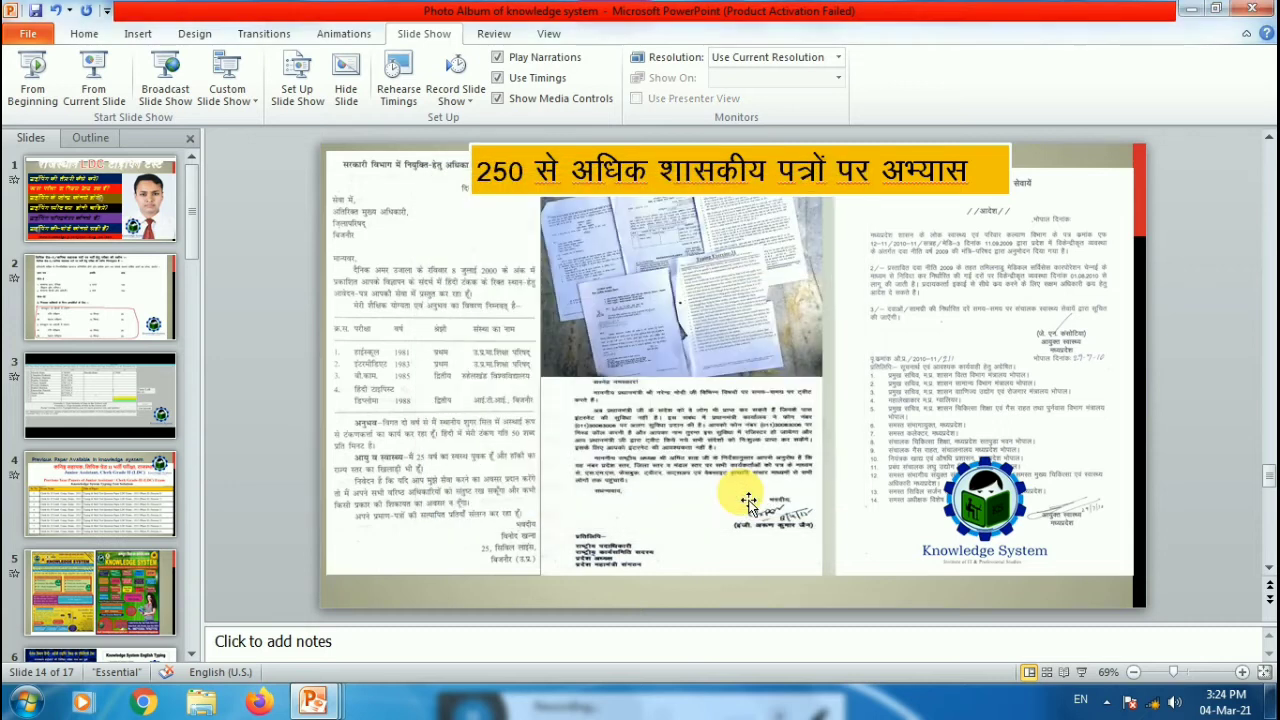
Play the show in its window from slide 14, advance through the remaining slides and exit
{"action": "key", "text": "shift+F5"}
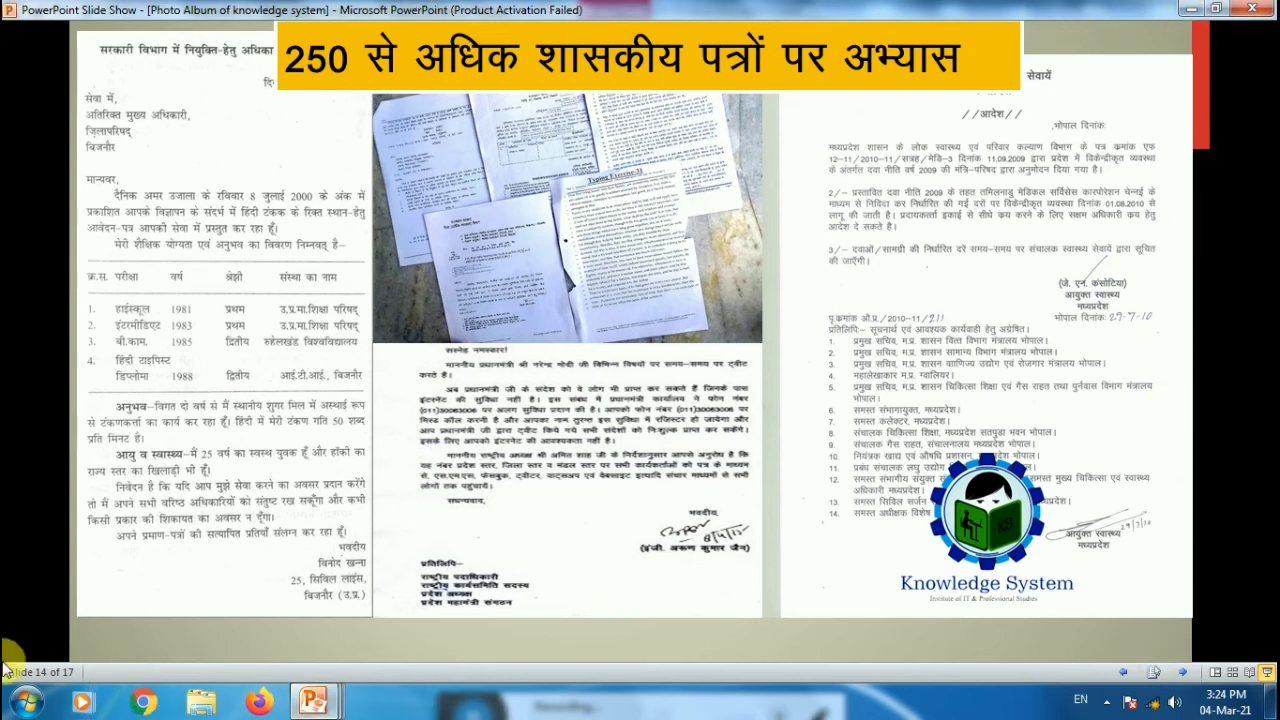
{"action": "key", "text": "Right"}
{"action": "key", "text": "Right"}
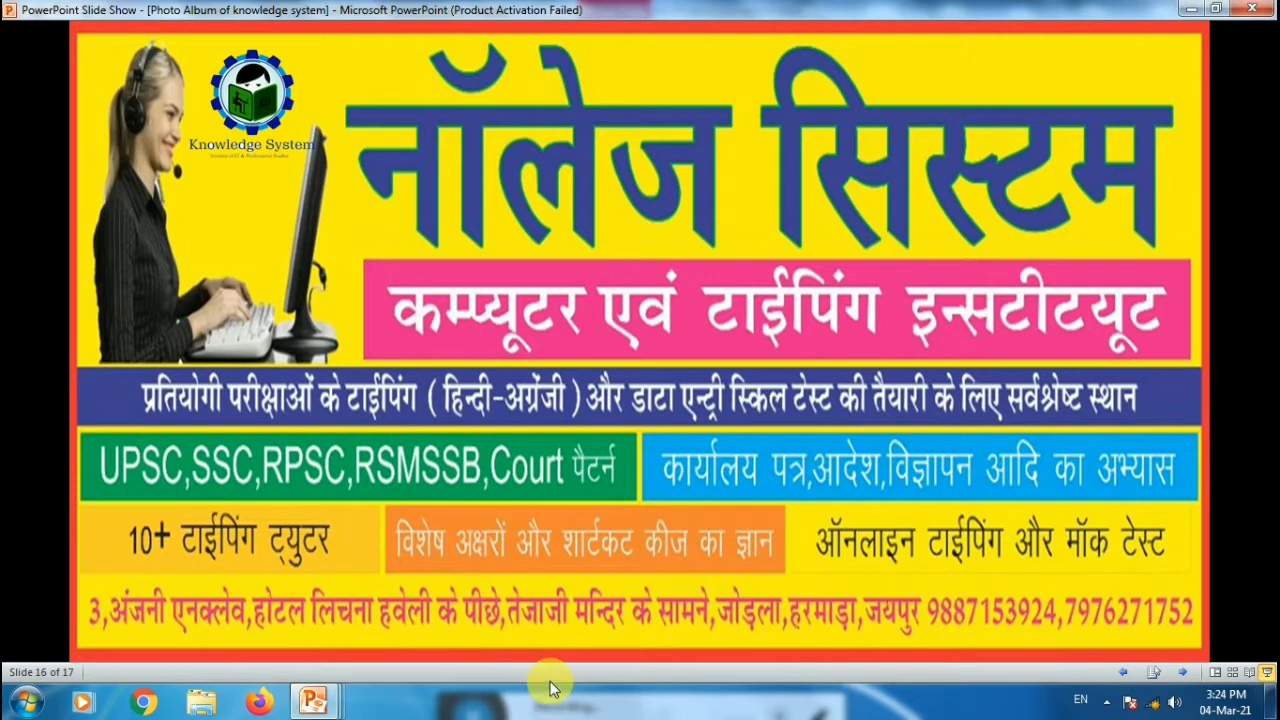
{"action": "key", "text": "Right"}
{"action": "key", "text": "Right"}
{"action": "key", "text": "Right"}
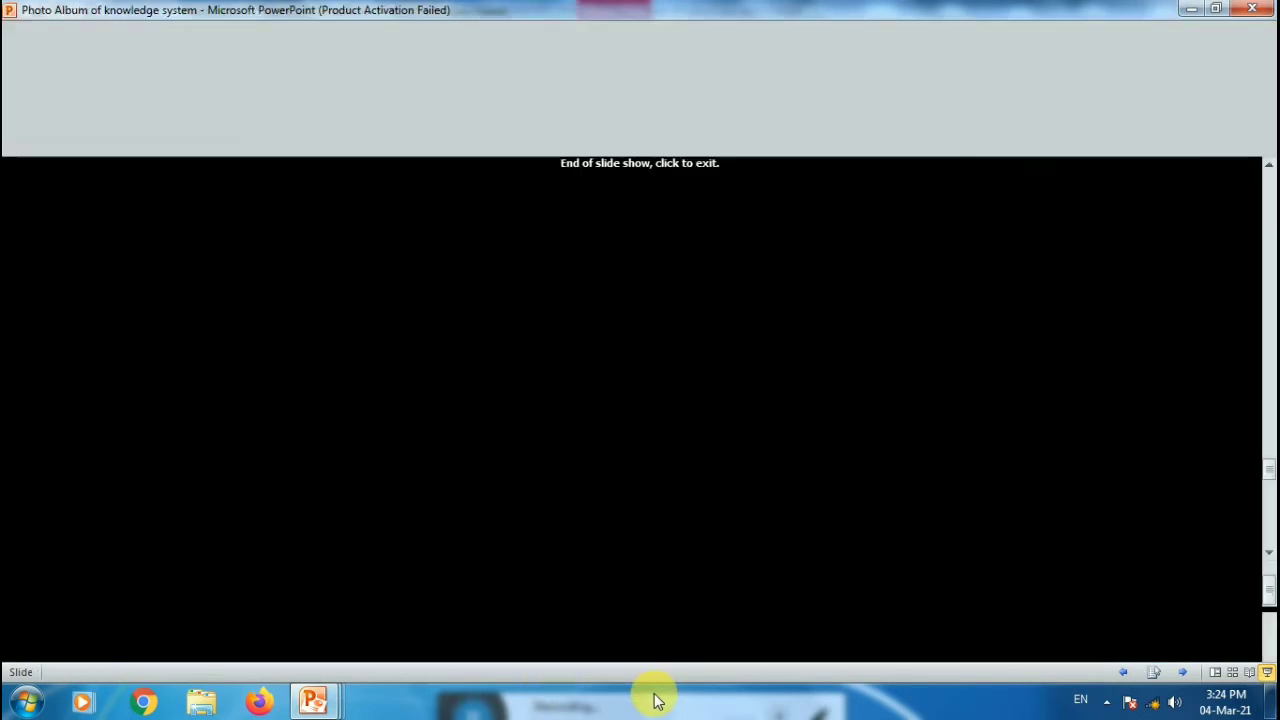
{"action": "key", "text": "Right"}
Set the show type to Browsed at a kiosk (full screen), preview the show from slide 14 and exit
{"action": "left_click", "coordinate": [304, 116]}
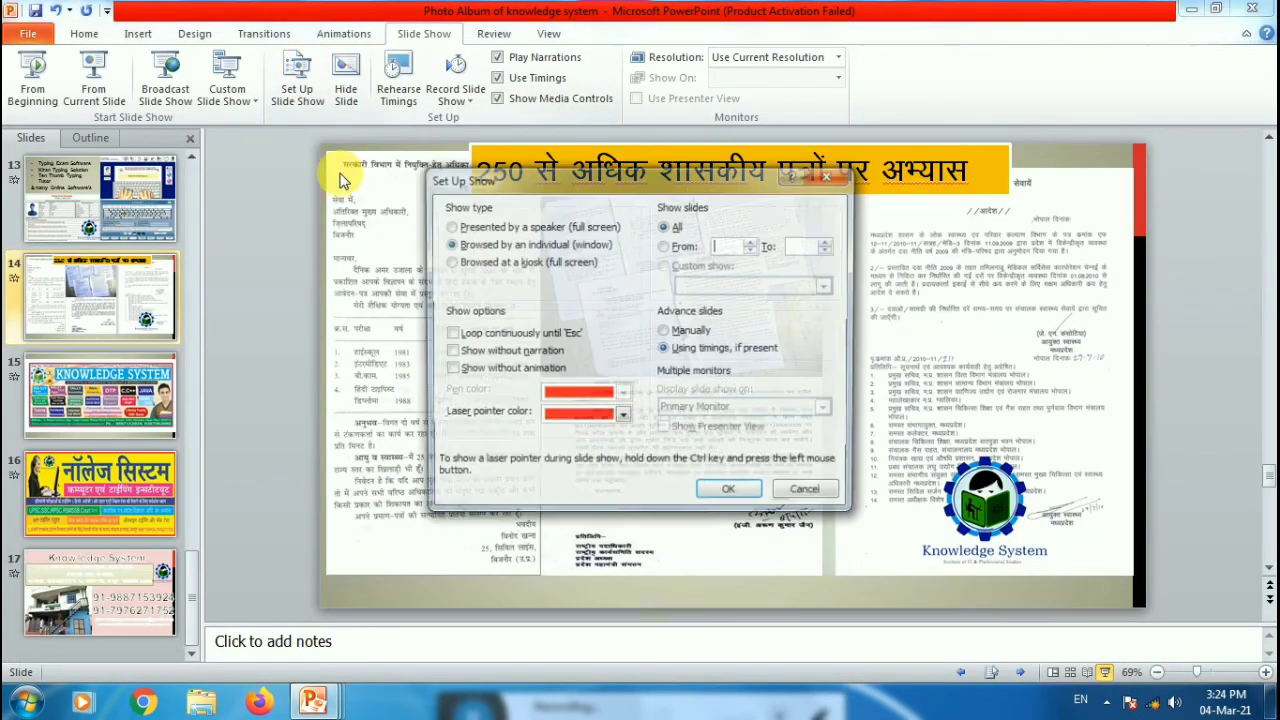
{"action": "left_click", "coordinate": [520, 262]}
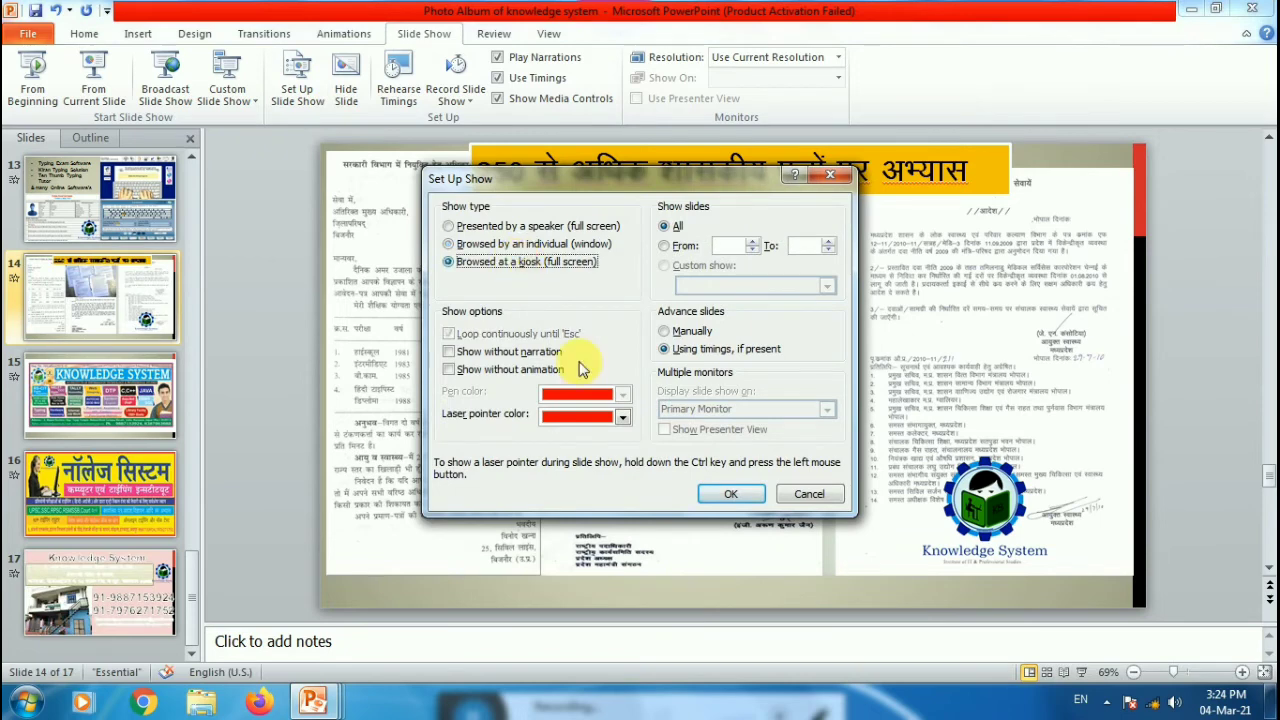
{"action": "left_click", "coordinate": [745, 495]}
{"action": "key", "text": "shift+F5"}
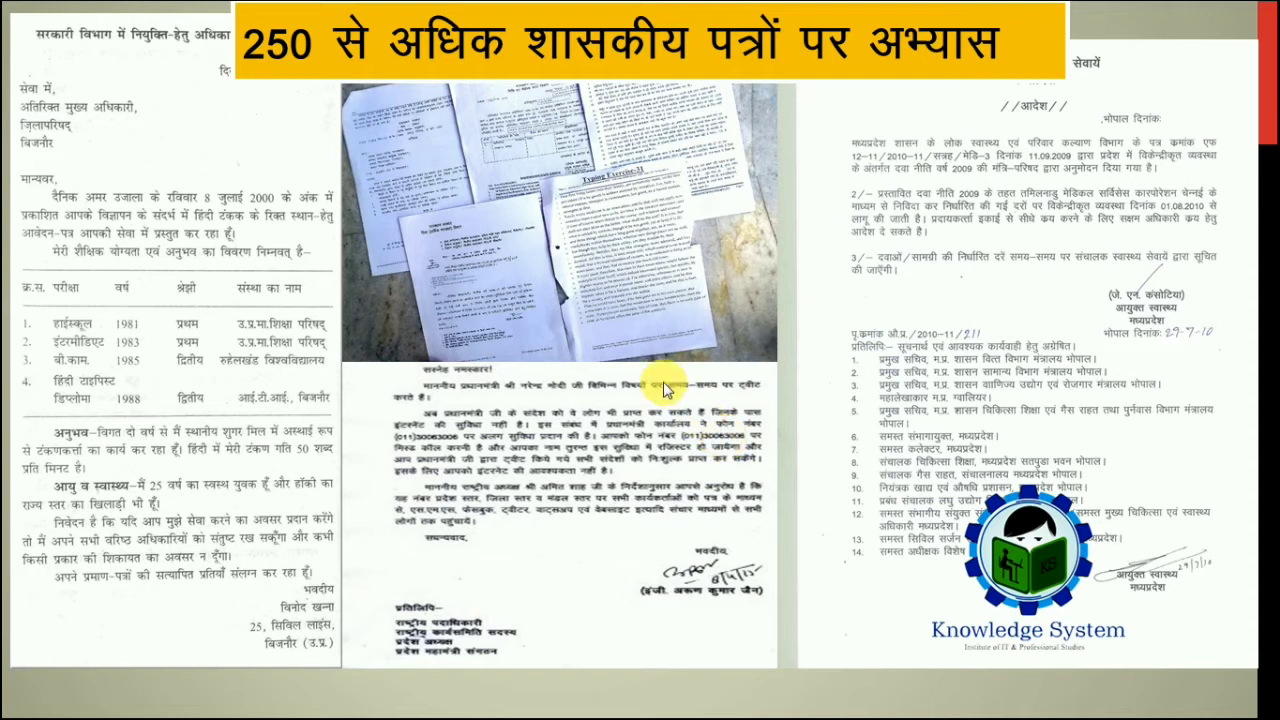
{"action": "key", "text": "Escape"}
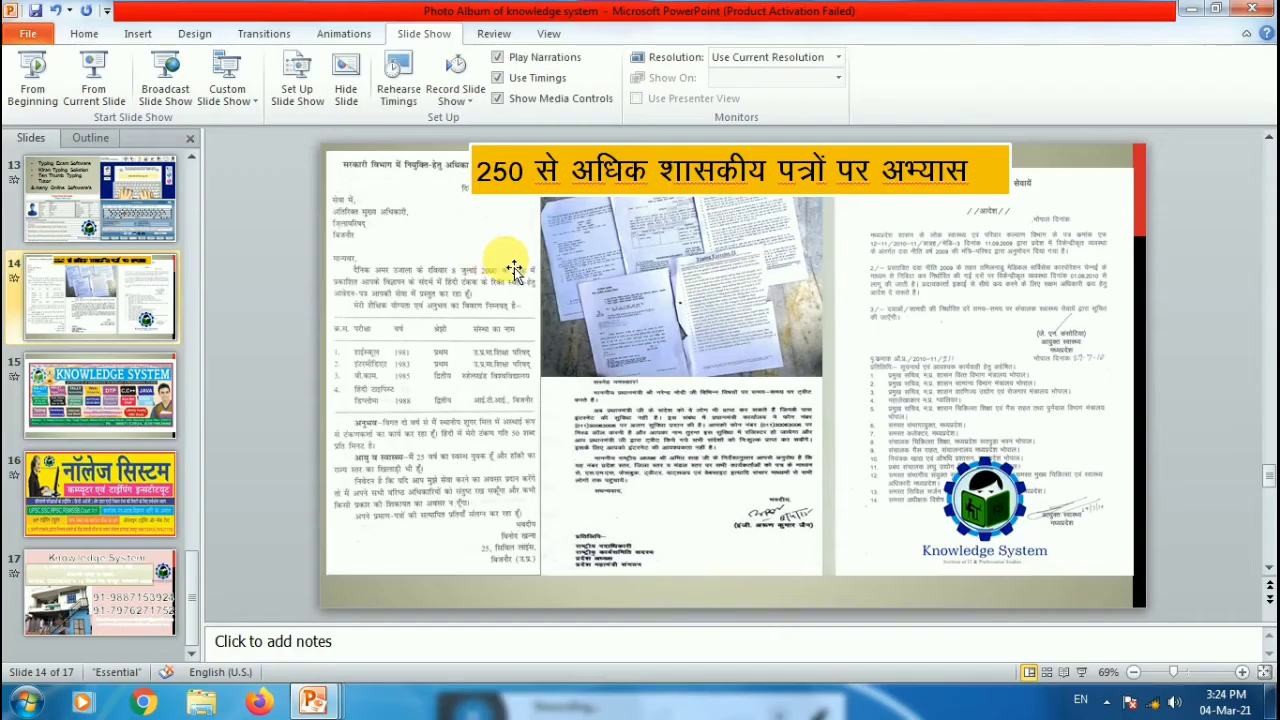
Set the show type to Presented by a speaker (full screen), looping continuously until 'Esc', and play it from the beginning
{"action": "left_click", "coordinate": [300, 92]}
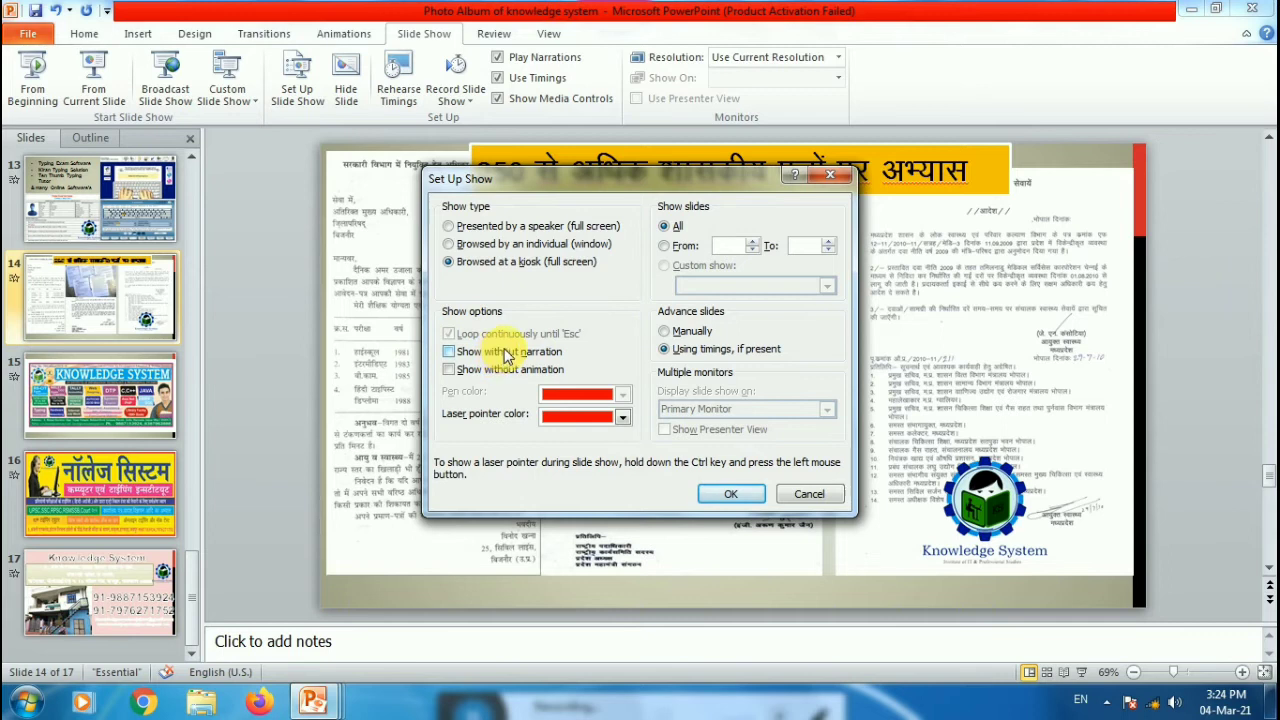
{"action": "left_click", "coordinate": [449, 226]}
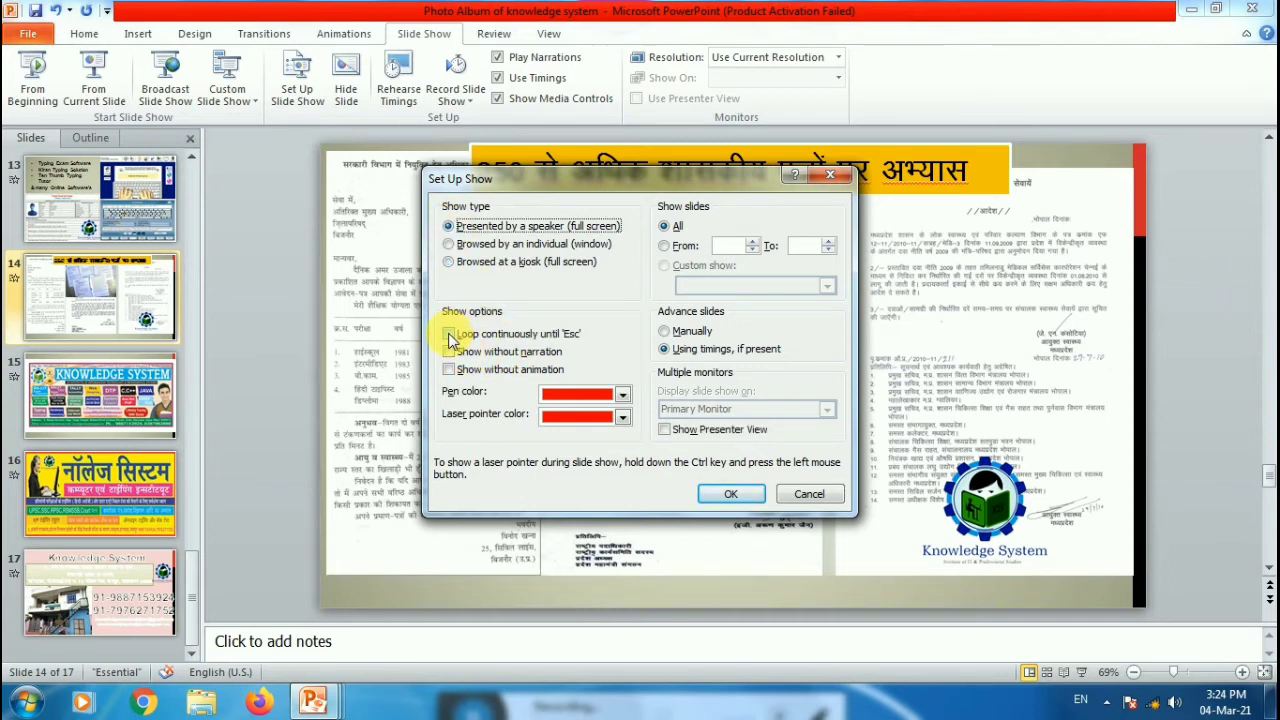
{"action": "left_click", "coordinate": [449, 336]}
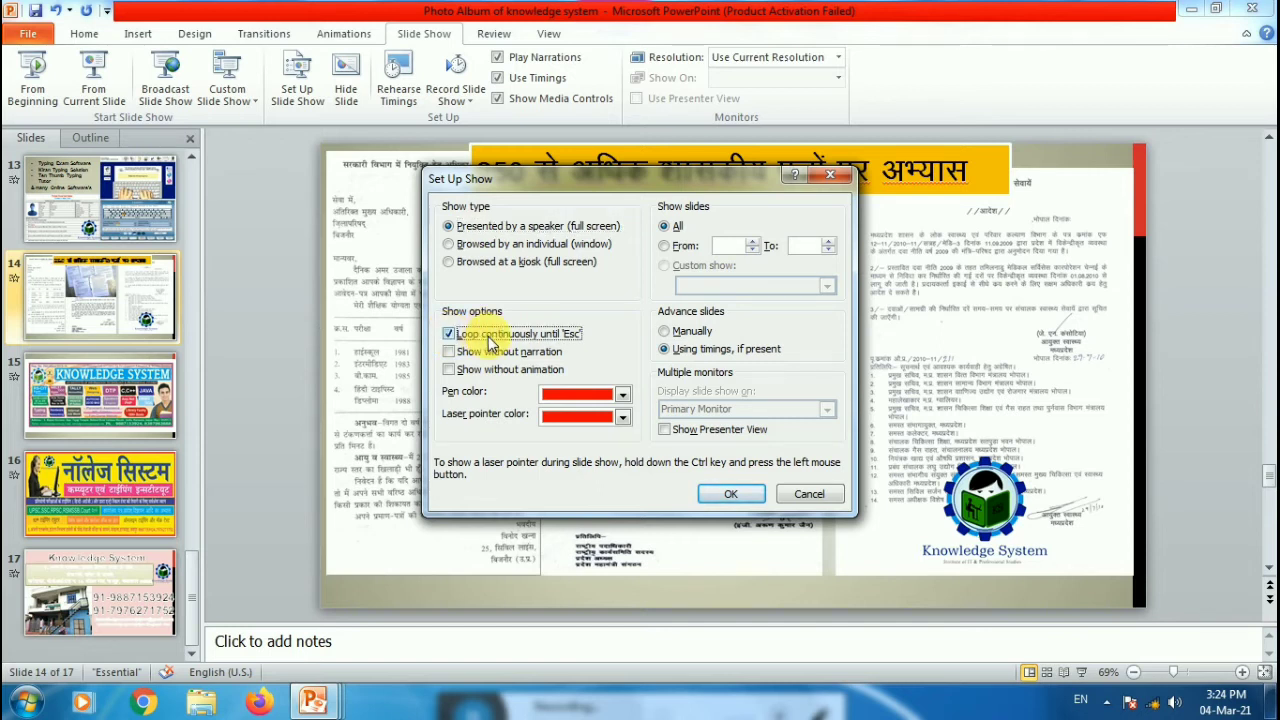
{"action": "left_click", "coordinate": [736, 495]}
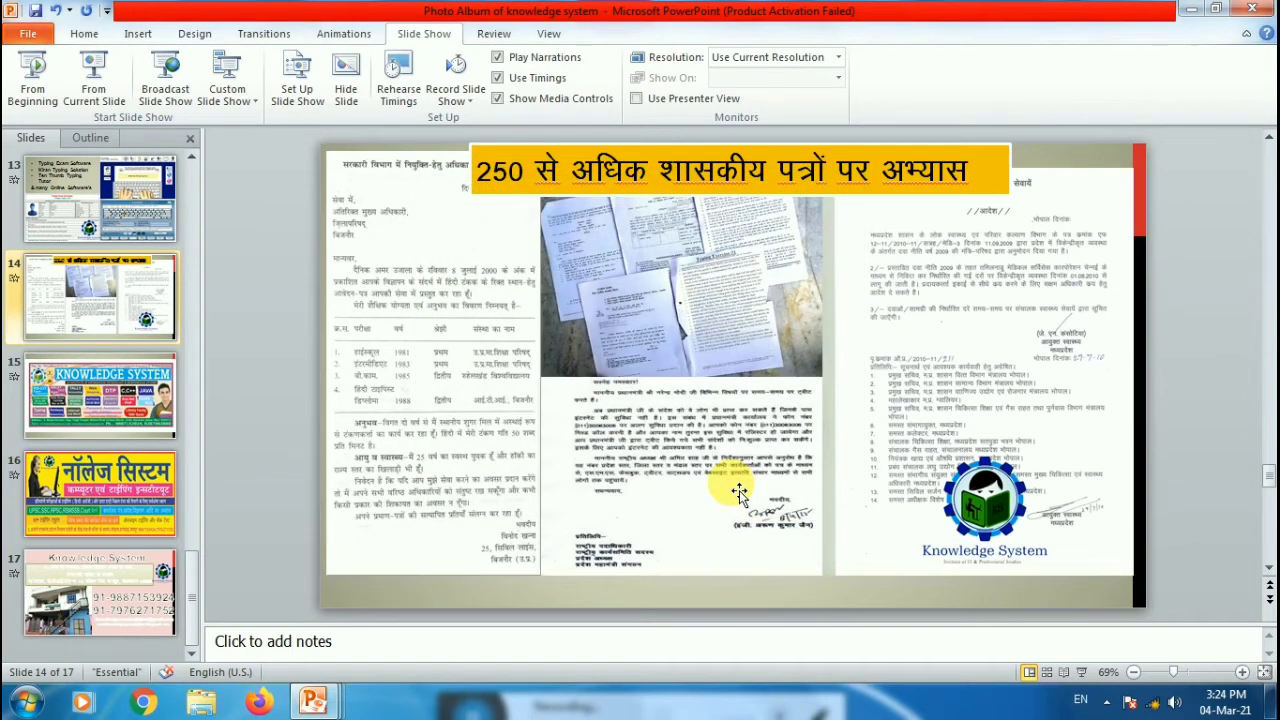
{"action": "key", "text": "F5"}
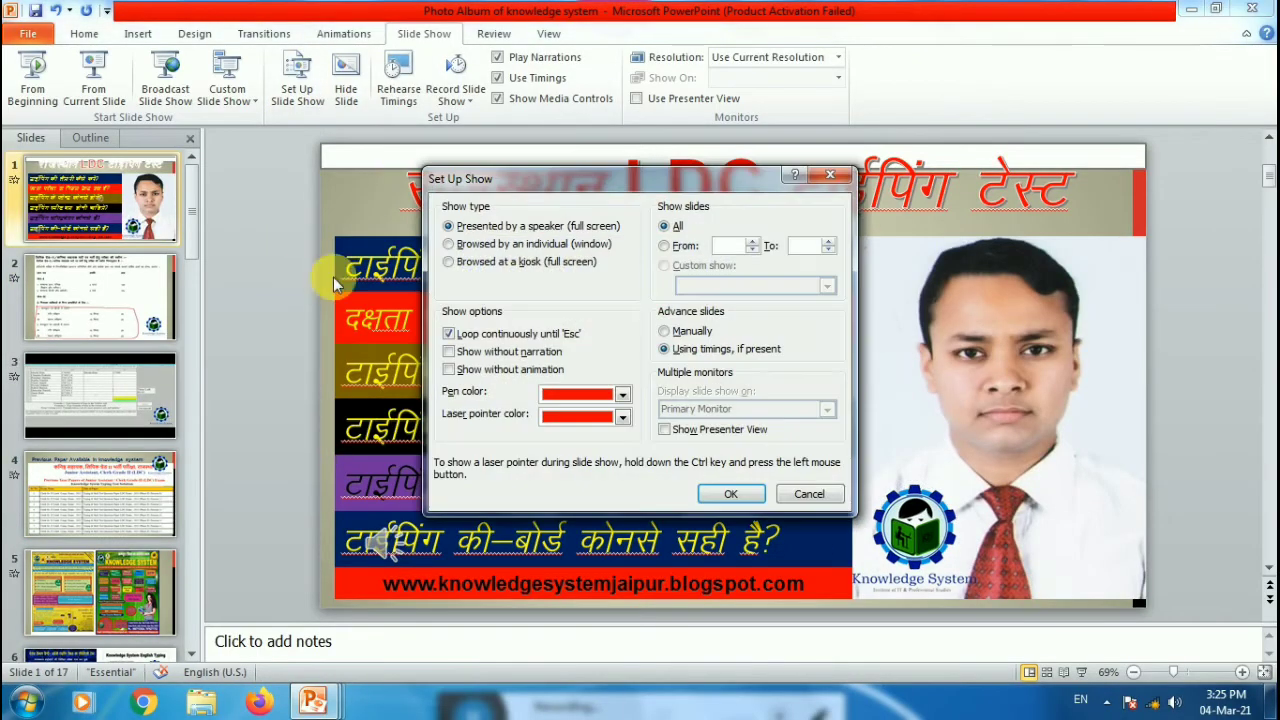
Toggle the options for showing without narration and looping continuously, returning each to its previous setting
{"action": "left_click", "coordinate": [449, 352]}
{"action": "left_click", "coordinate": [449, 353]}
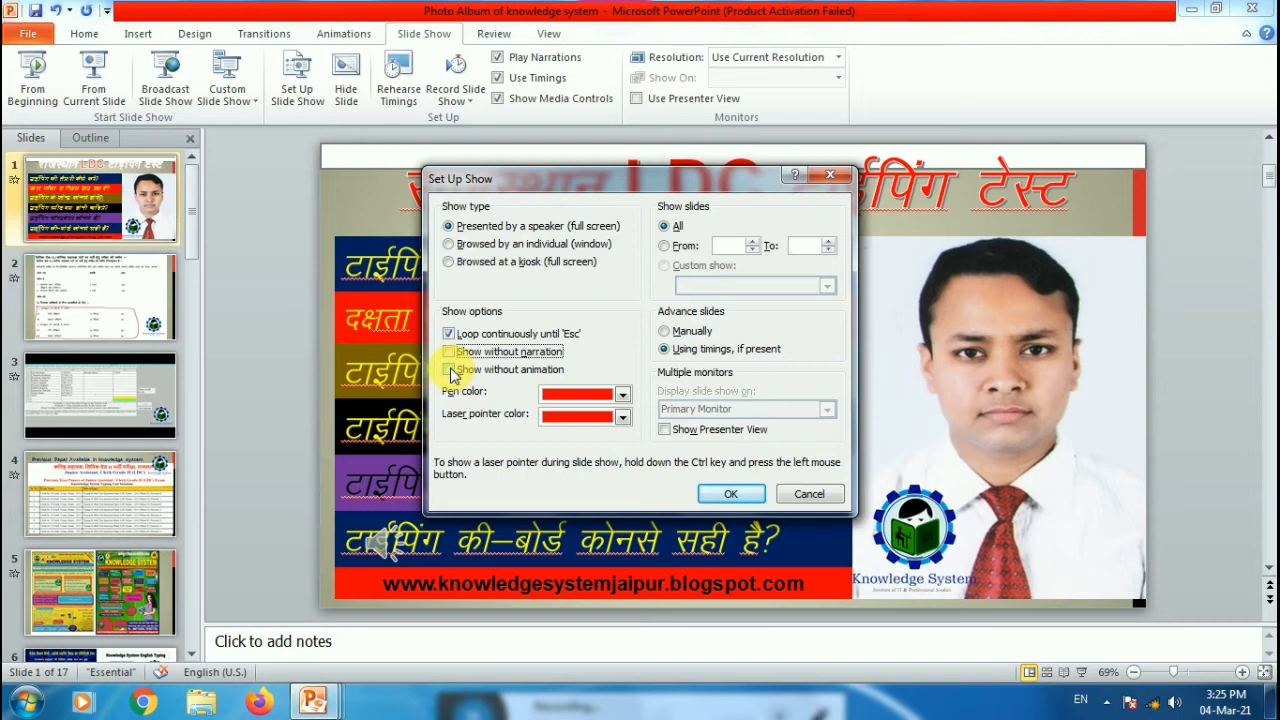
{"action": "left_click", "coordinate": [449, 334]}
{"action": "left_click", "coordinate": [449, 334]}
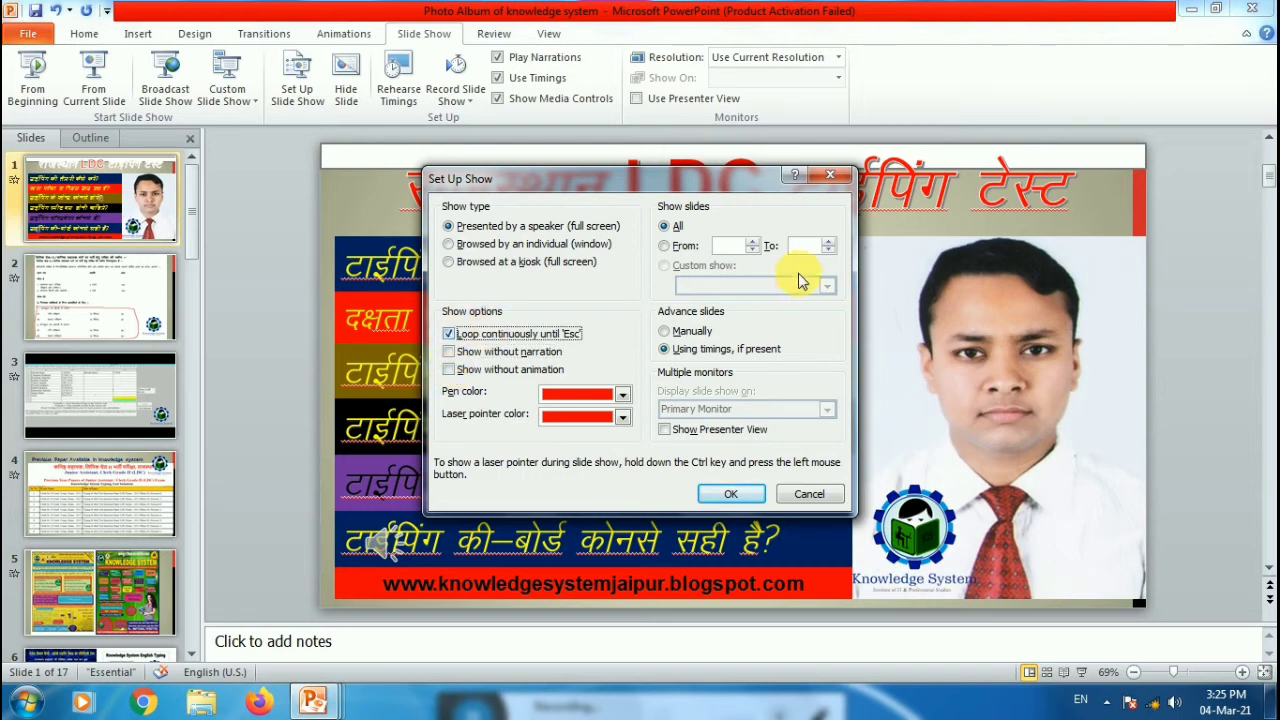
Limit the slide show to slides 5 through 10 in the show setup
{"action": "left_click", "coordinate": [665, 246]}
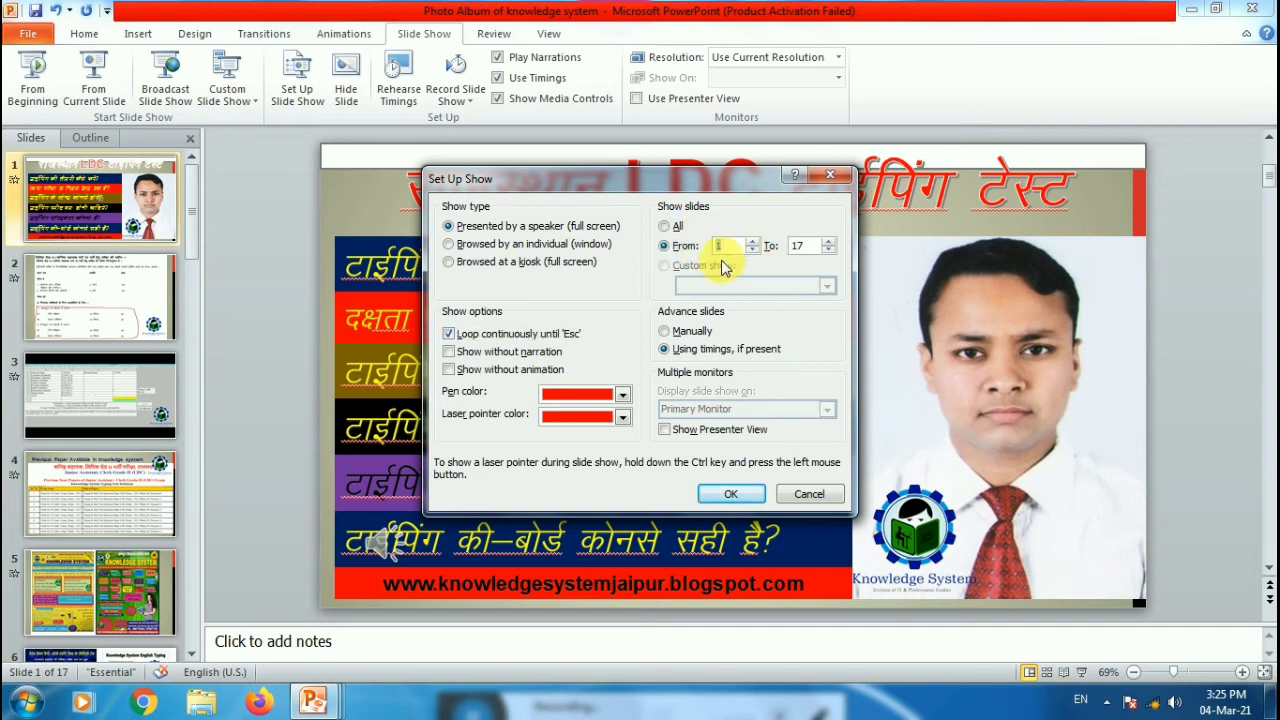
{"action": "type", "text": "5"}
{"action": "left_click_drag", "start_coordinate": [812, 248], "coordinate": [762, 238]}
{"action": "type", "text": "10"}
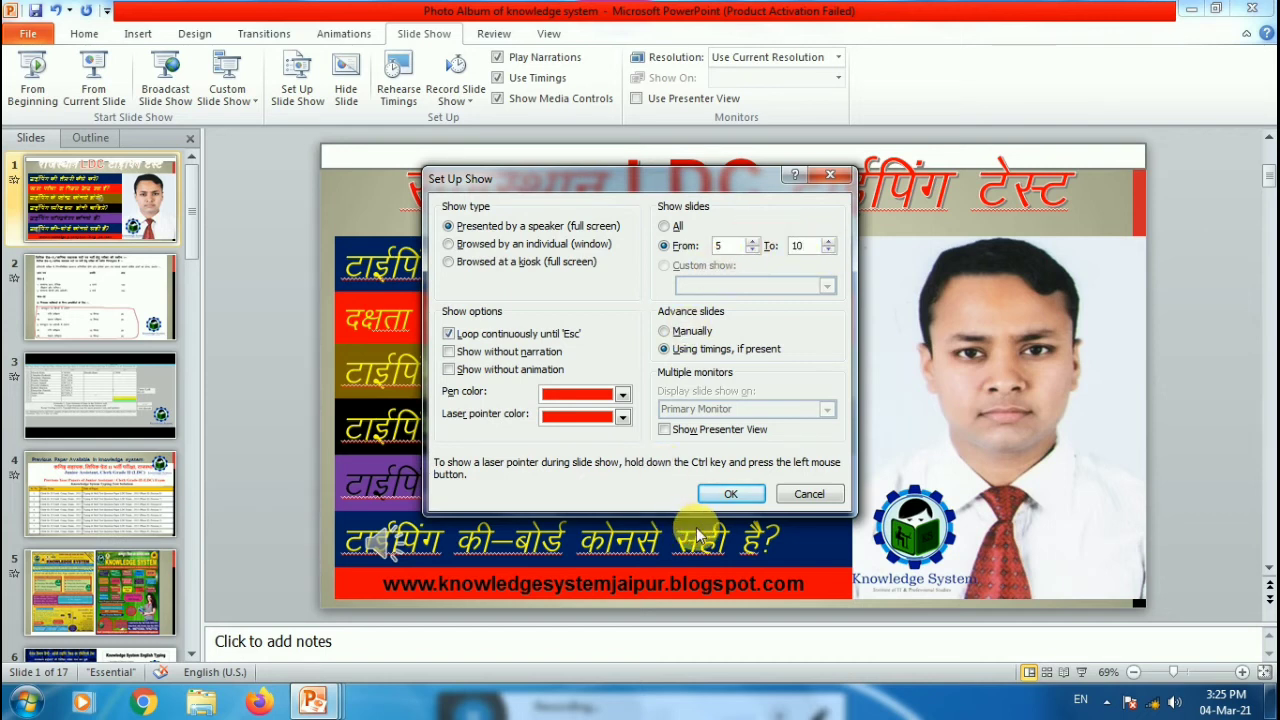
{"action": "left_click", "coordinate": [729, 495]}
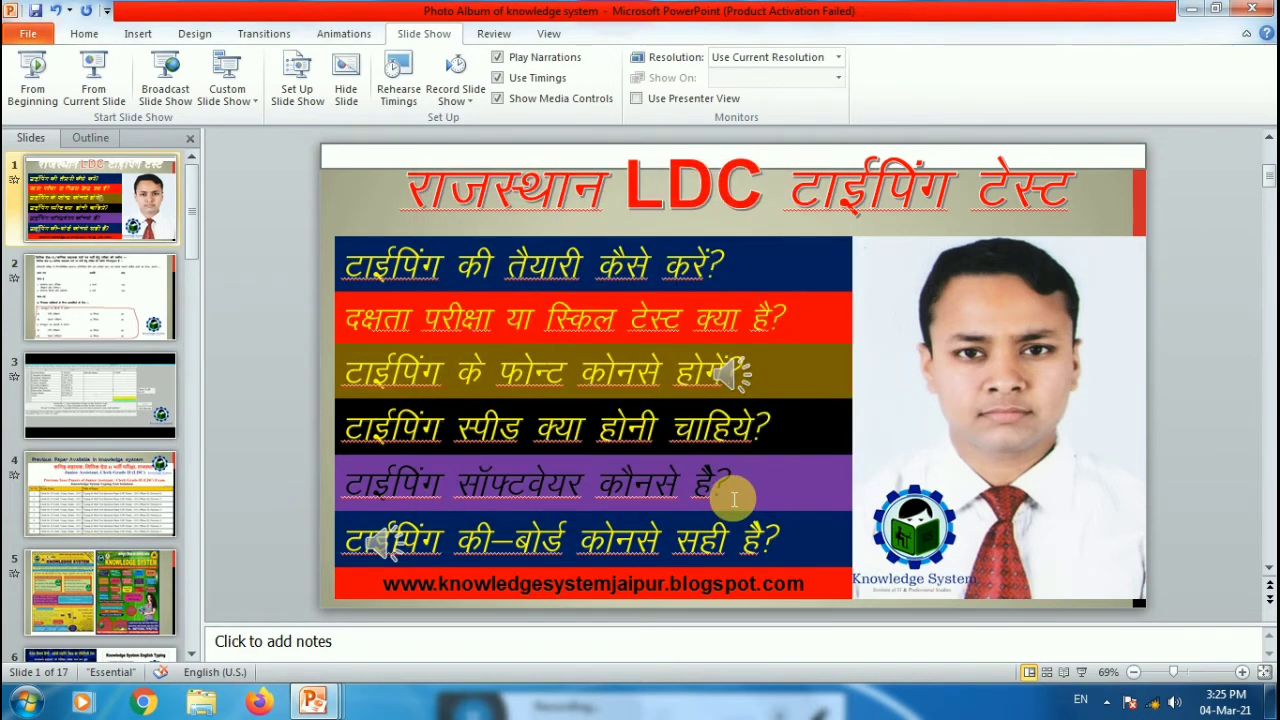
Play the limited slide show from its start, dismiss the pop-up notification and exit at slide 10
{"action": "key", "text": "F5"}
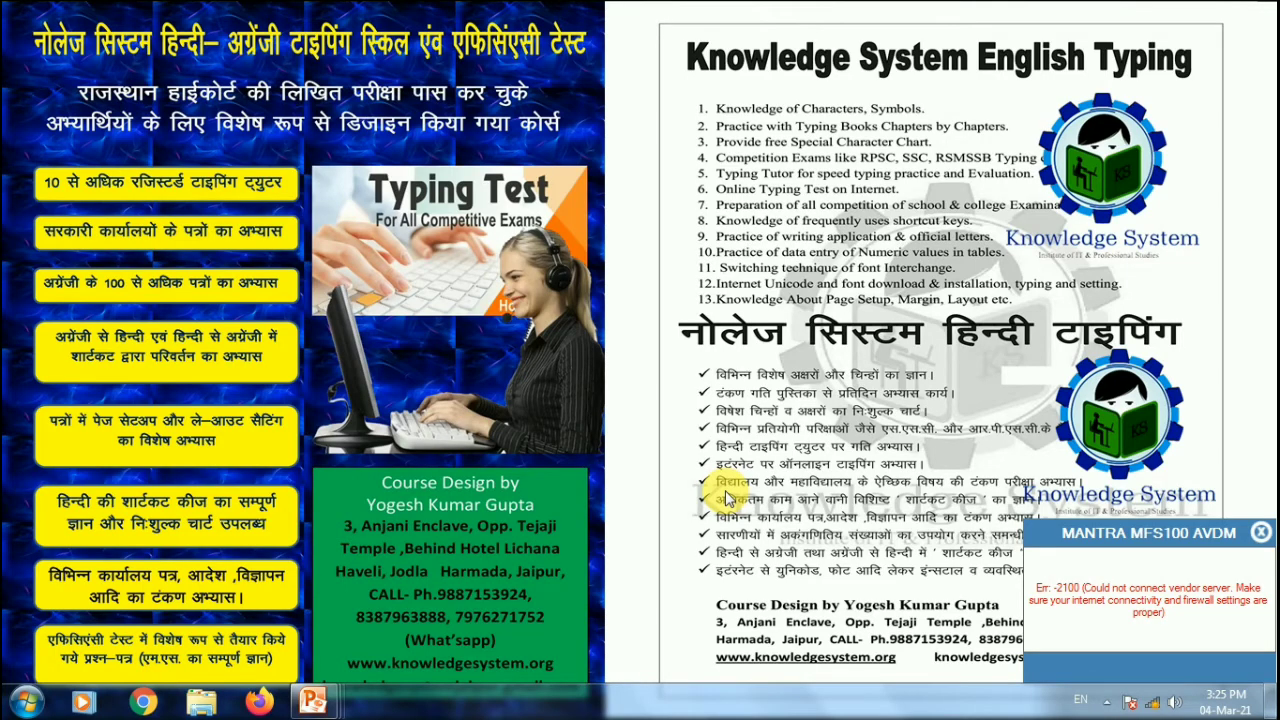
{"action": "left_click", "coordinate": [1260, 534]}
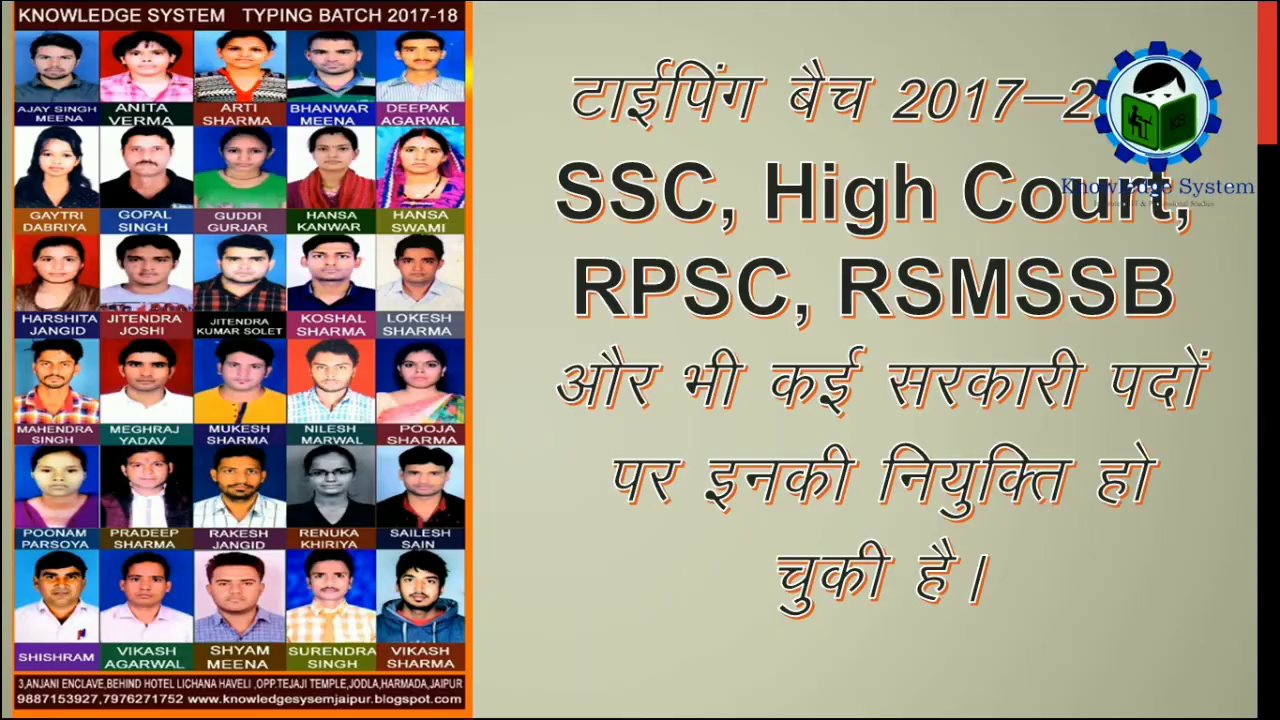
{"action": "key", "text": "Escape"}
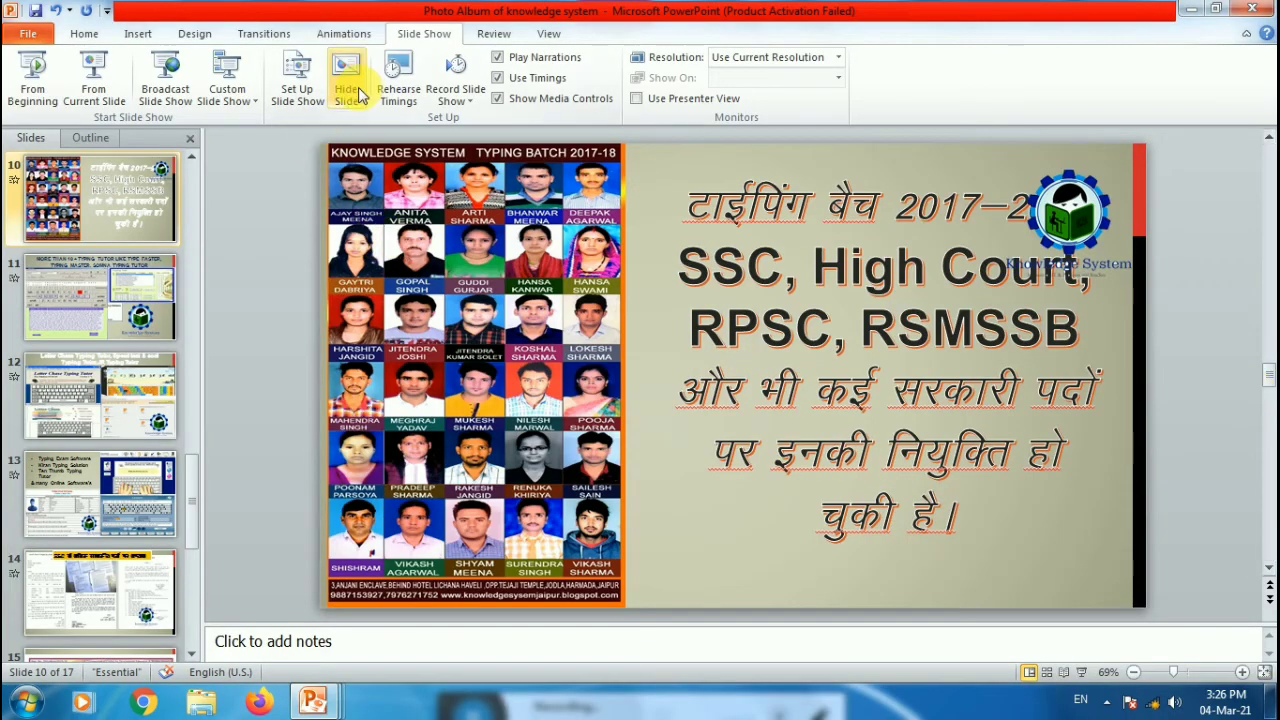
{"action": "scroll", "coordinate": [316, 168], "scroll_direction": "up", "scroll_amount": 2}
{"action": "left_click", "coordinate": [296, 88]}
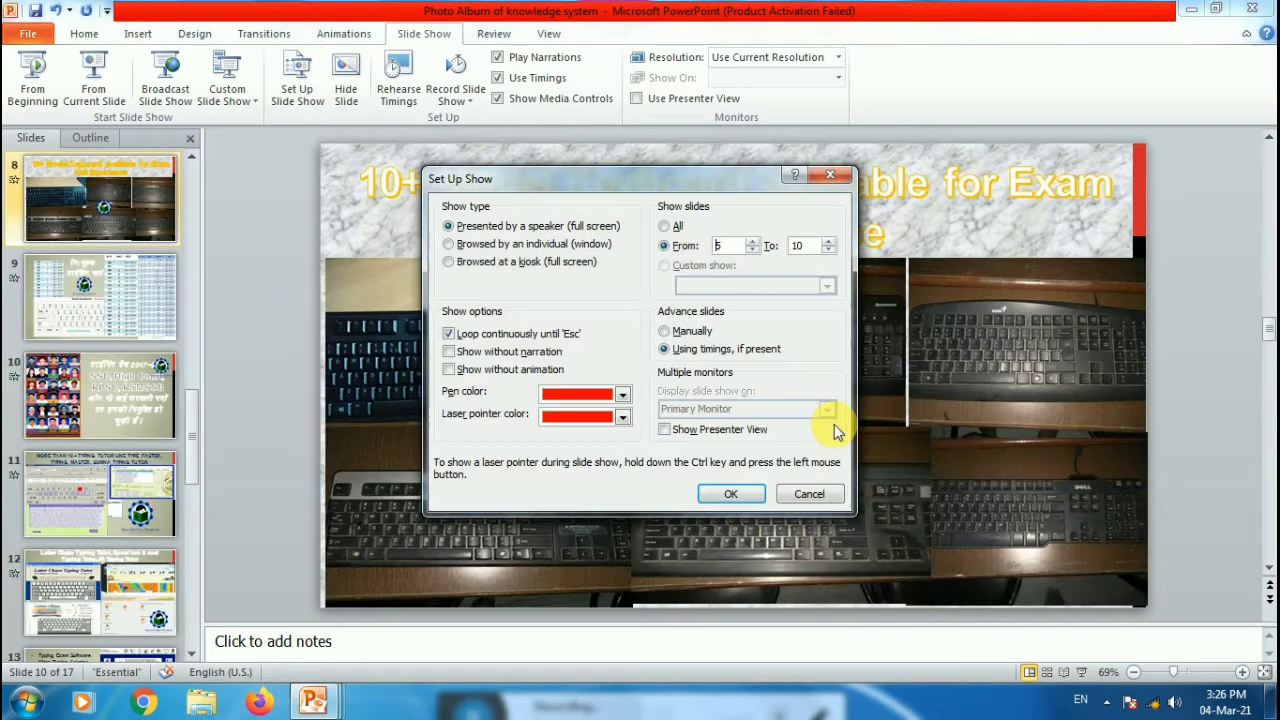
{"action": "left_click", "coordinate": [792, 495]}
Hide slide 2 so that it is left out of the slide show
{"action": "scroll", "coordinate": [163, 214], "scroll_direction": "up", "scroll_amount": 5}
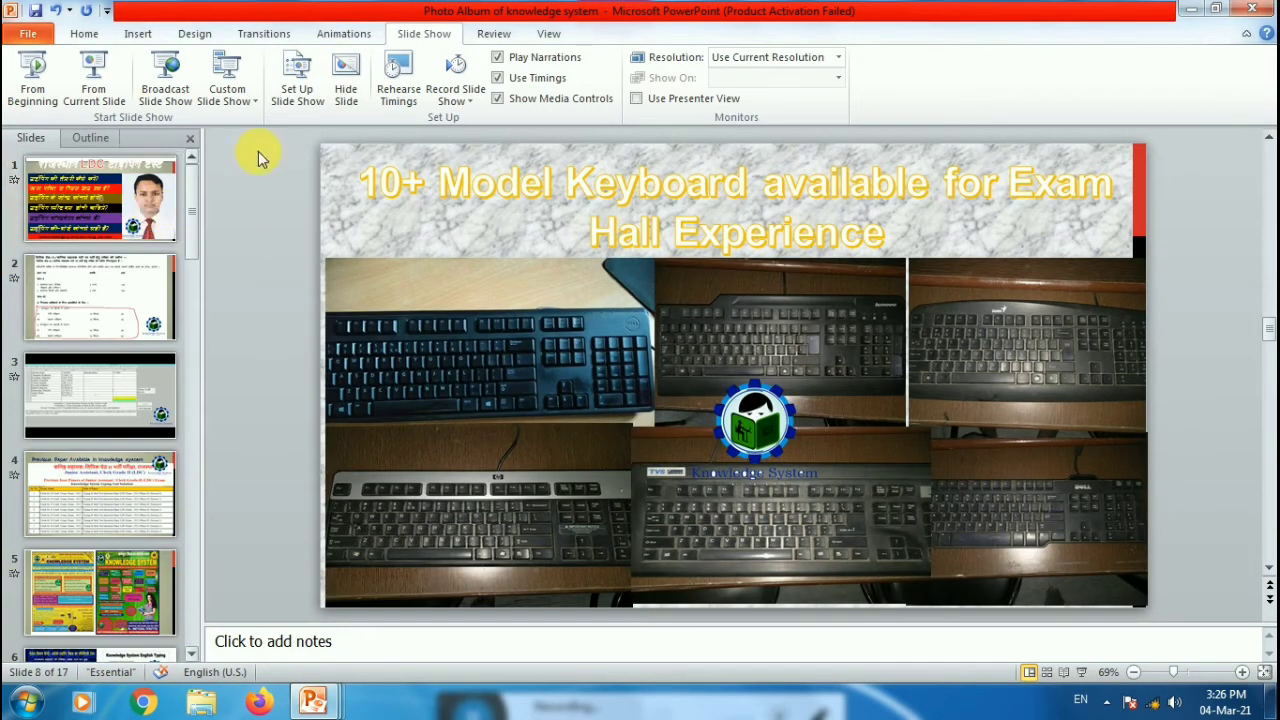
{"action": "scroll", "coordinate": [356, 108], "scroll_direction": "up", "scroll_amount": 4}
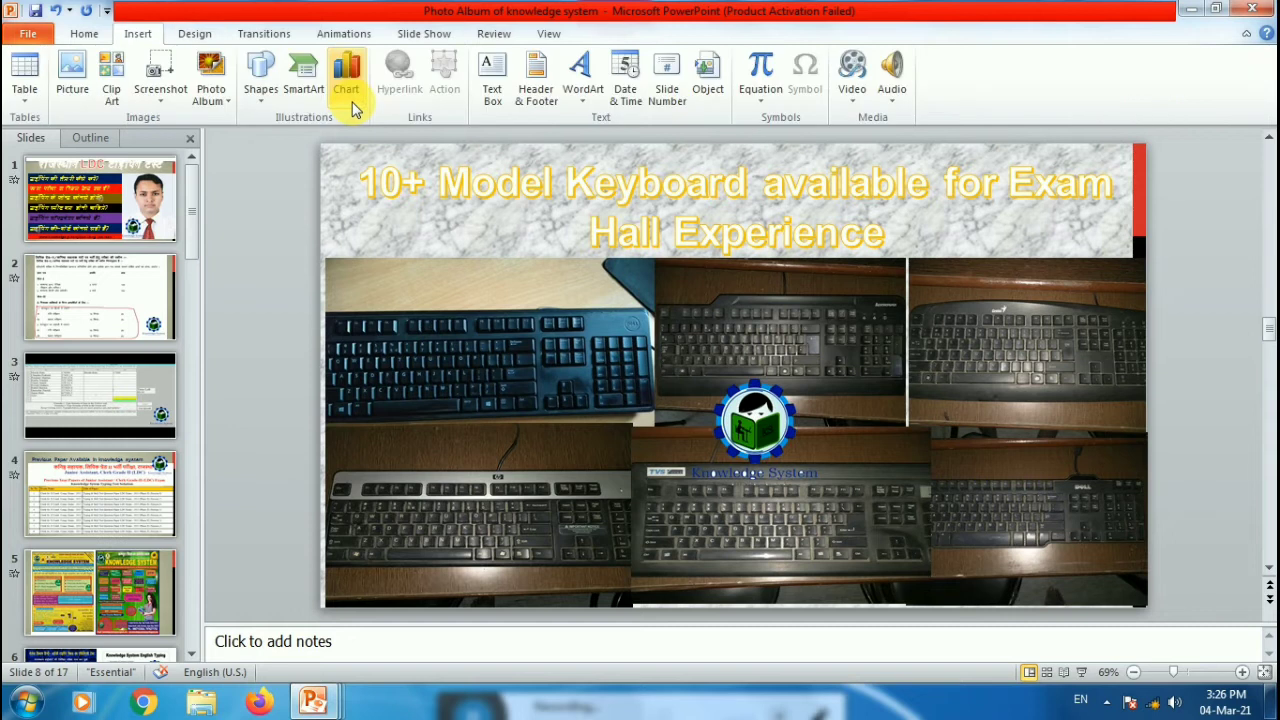
{"action": "left_click", "coordinate": [550, 35]}
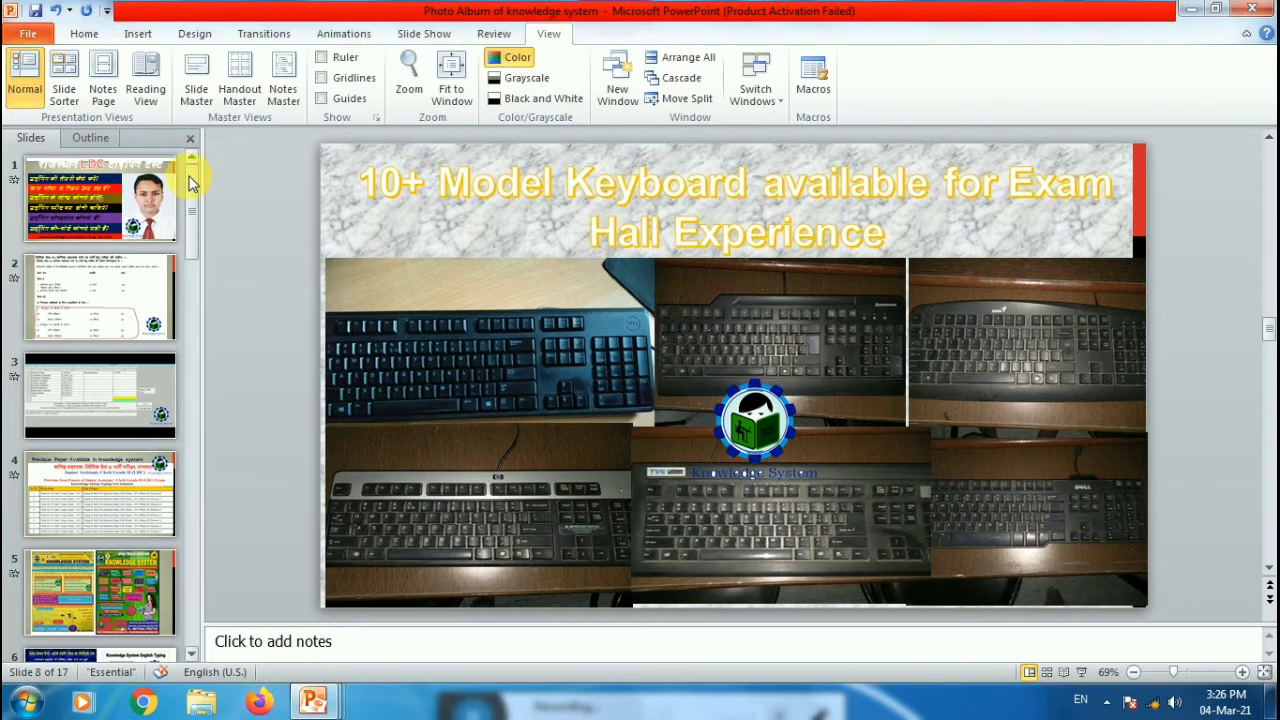
{"action": "left_click", "coordinate": [435, 33]}
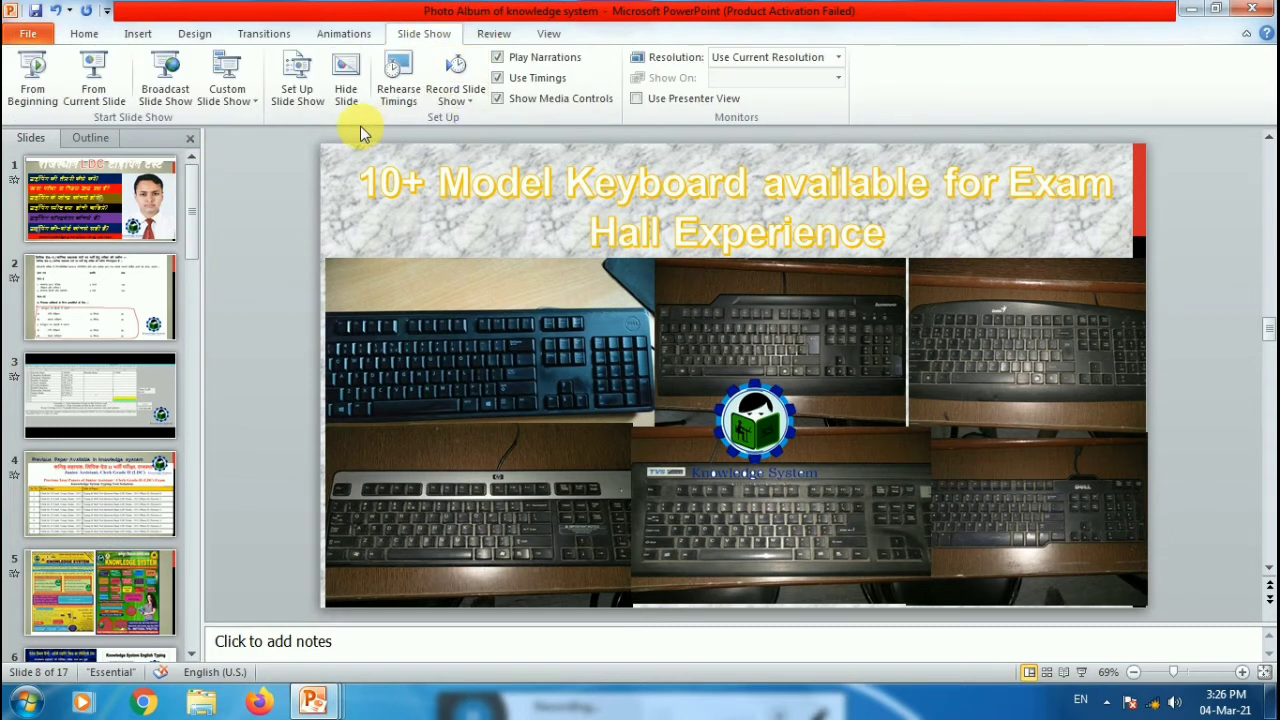
{"action": "left_click", "coordinate": [134, 280]}
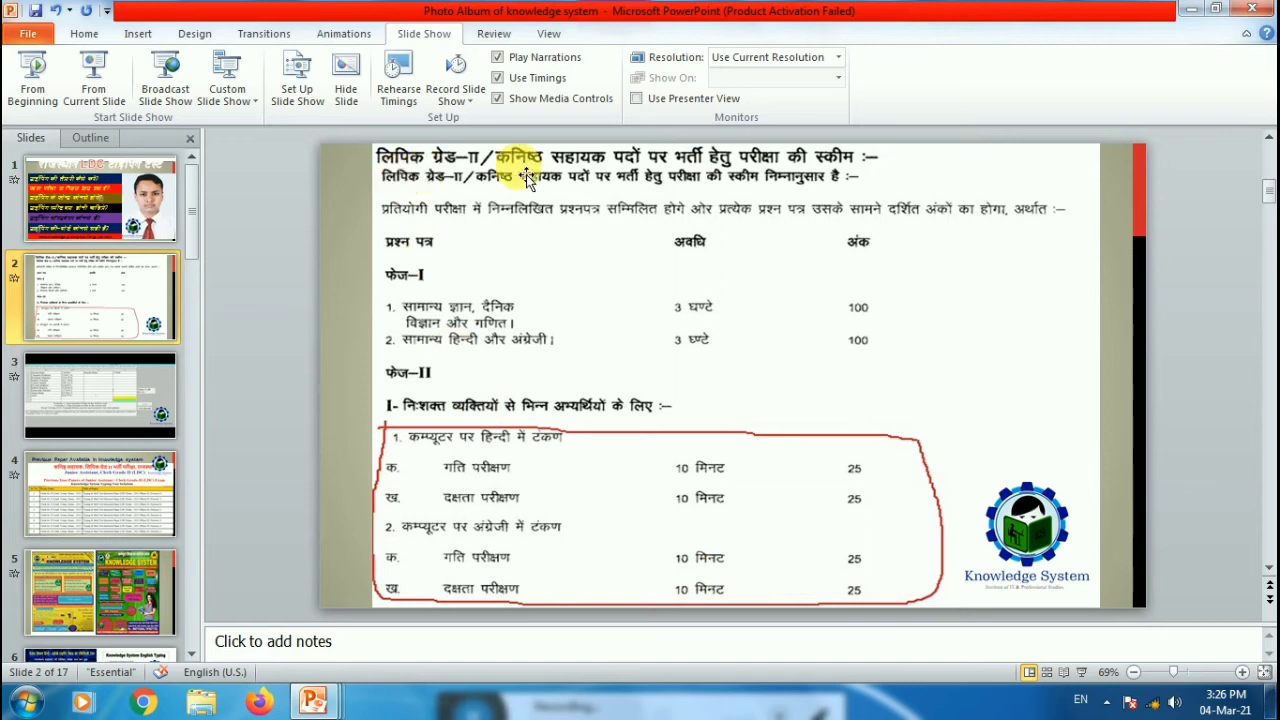
{"action": "left_click", "coordinate": [346, 80]}
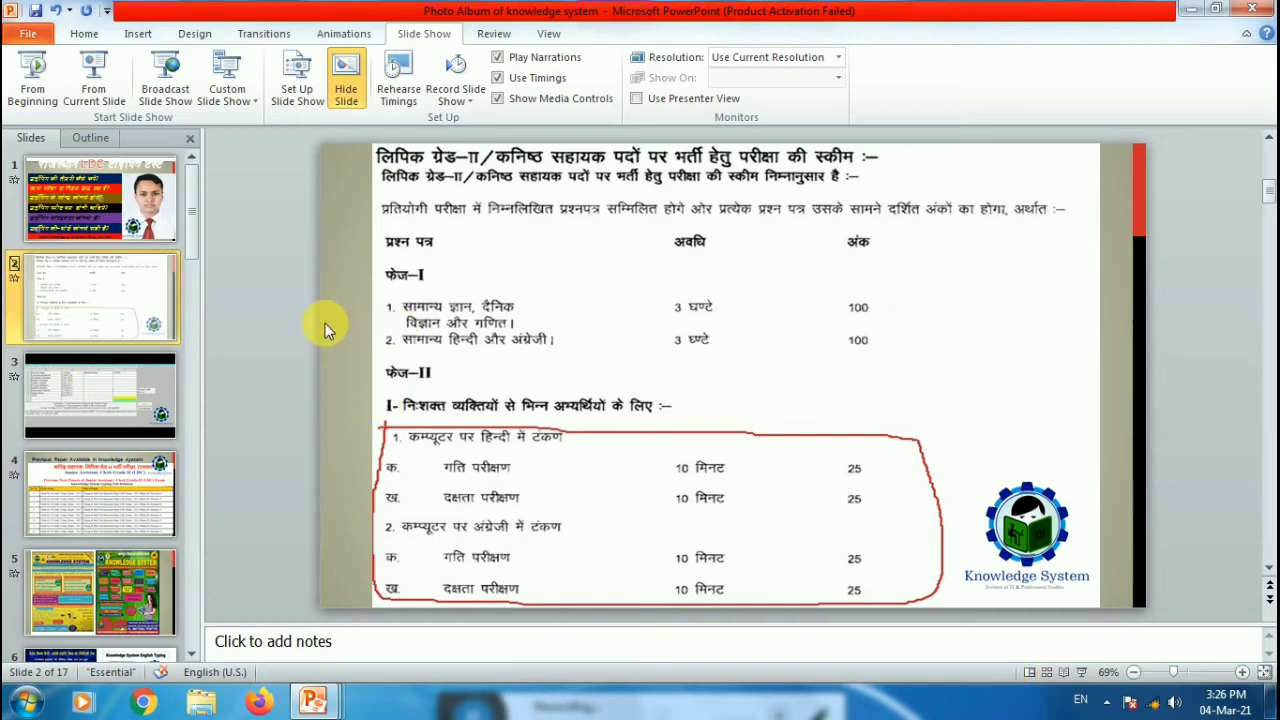
Go back to slide 1, start the slide show from the beginning and advance it by one slide
{"action": "left_click", "coordinate": [139, 215]}
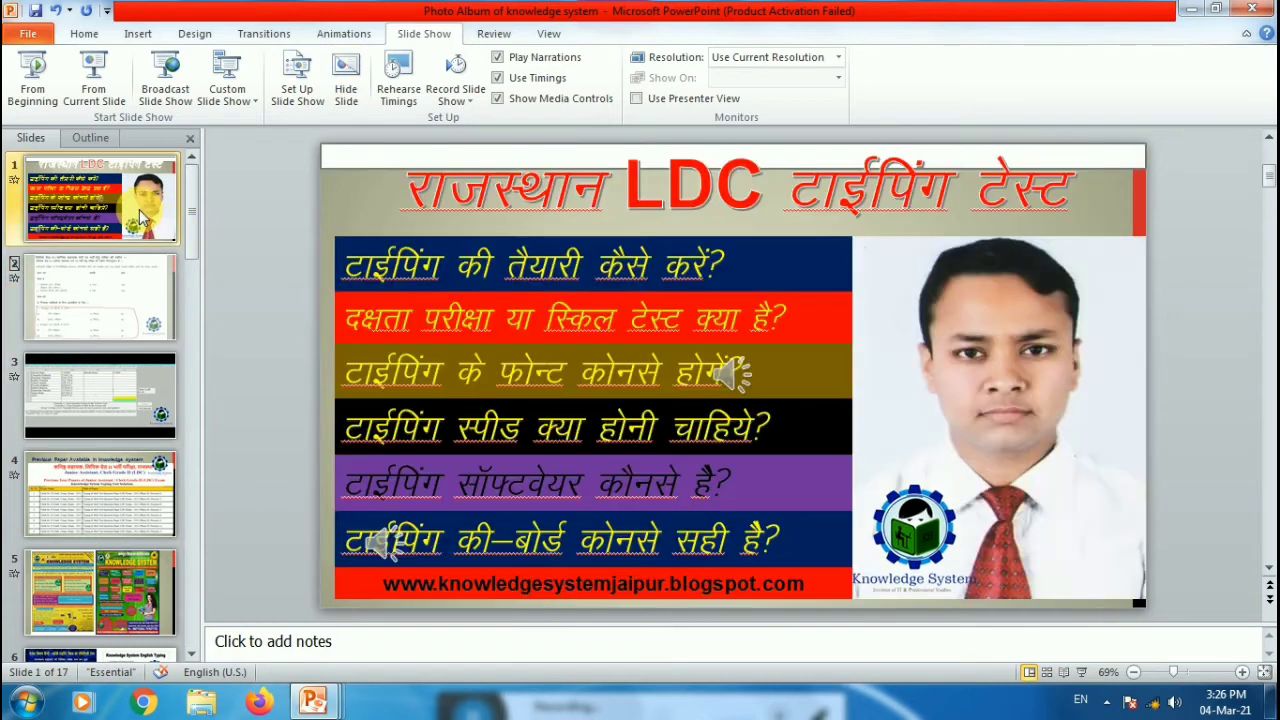
{"action": "key", "text": "F5"}
{"action": "key", "text": "Right"}
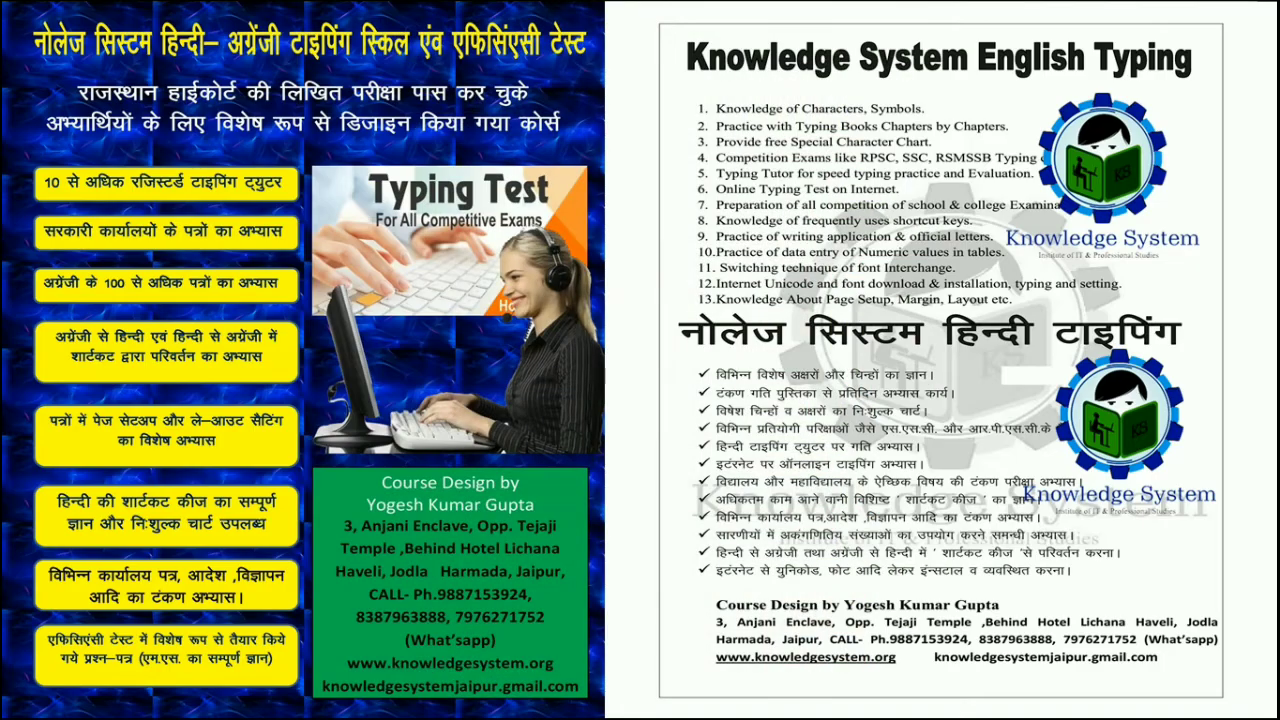
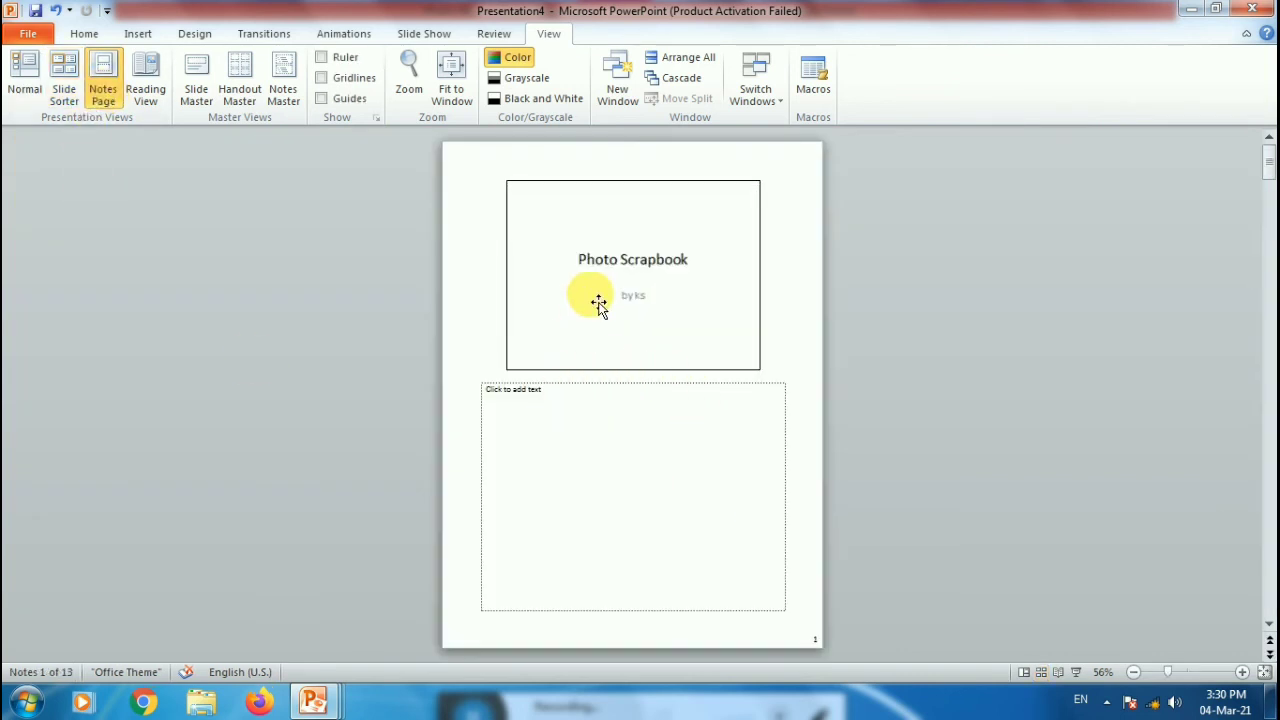
Enter placeholder text beginning "jdklfjsdklfj" in the notes area of slide 3's notes page
{"action": "scroll", "coordinate": [597, 303], "scroll_direction": "down", "scroll_amount": 2}
{"action": "left_click", "coordinate": [548, 402]}
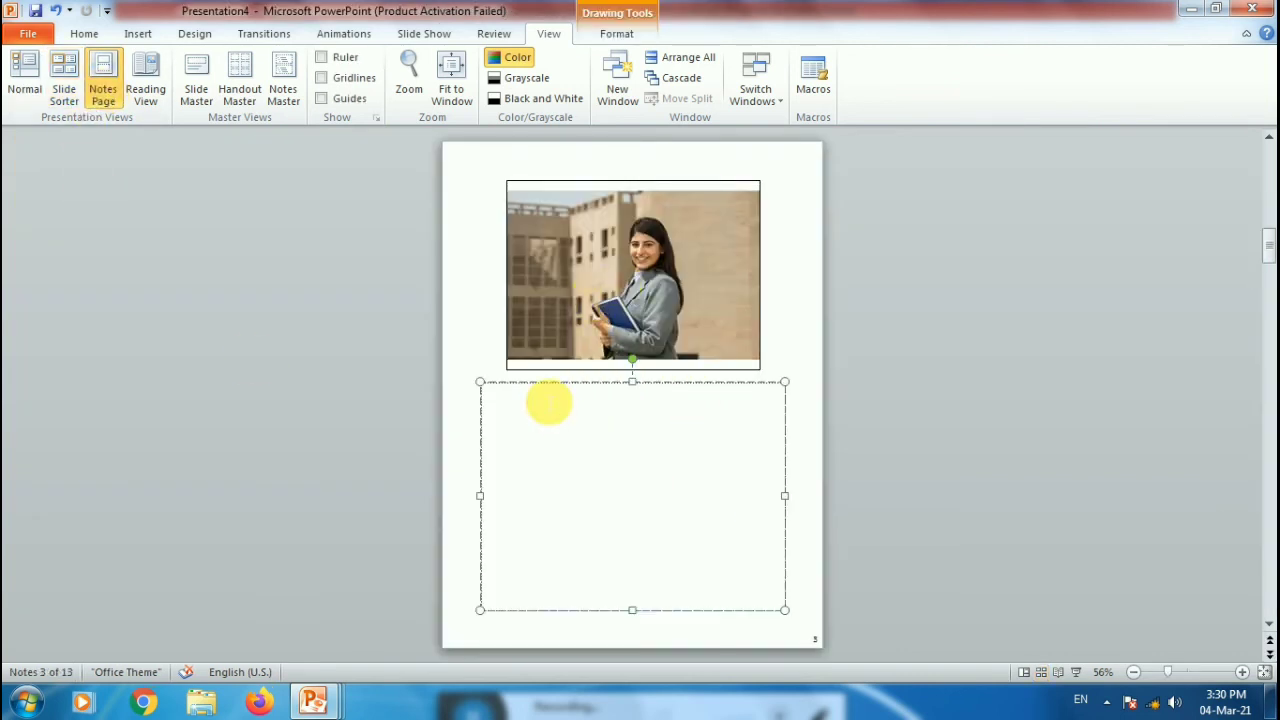
{"action": "type", "text": "jdkfjsdkfjsdkfjsdkfjsdkfjsdkfj sdkjfksdjfksdjfkl kl sdfjsdkfjsdkfjsd"}
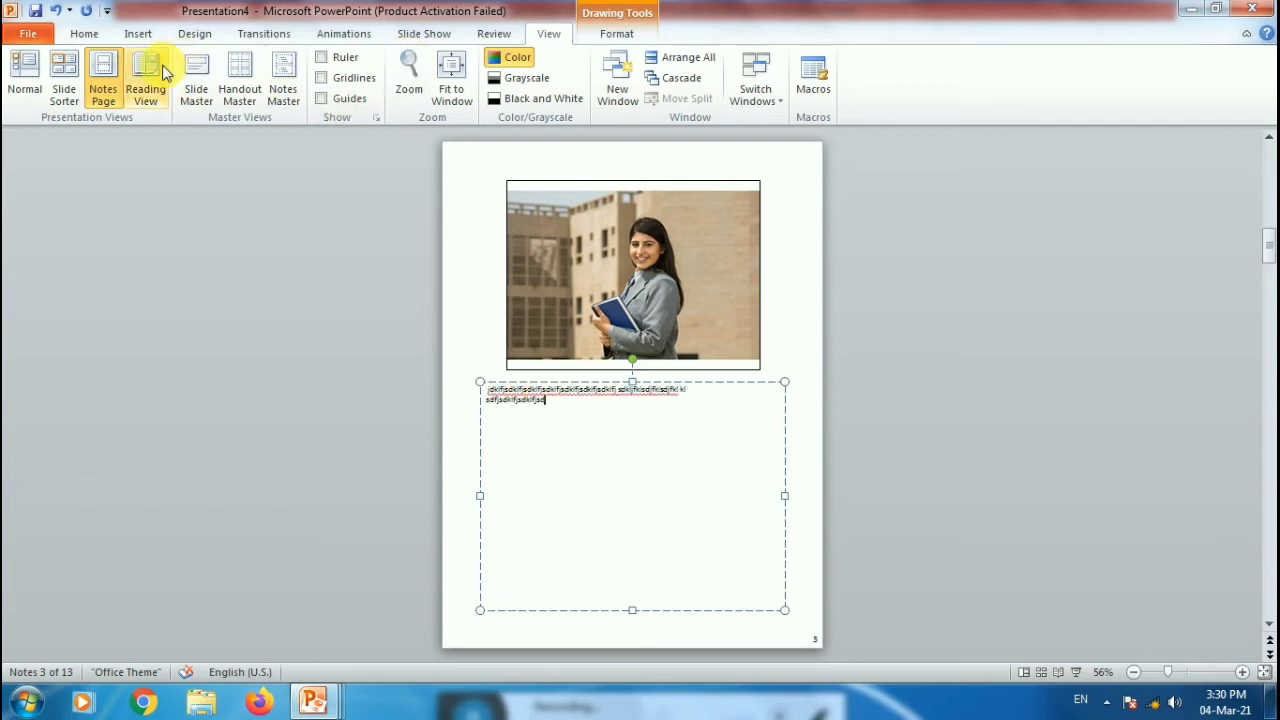
Play the presentation in Reading View from the title slide, advance through several photo slides and return to the notes page
{"action": "key", "text": "F5"}
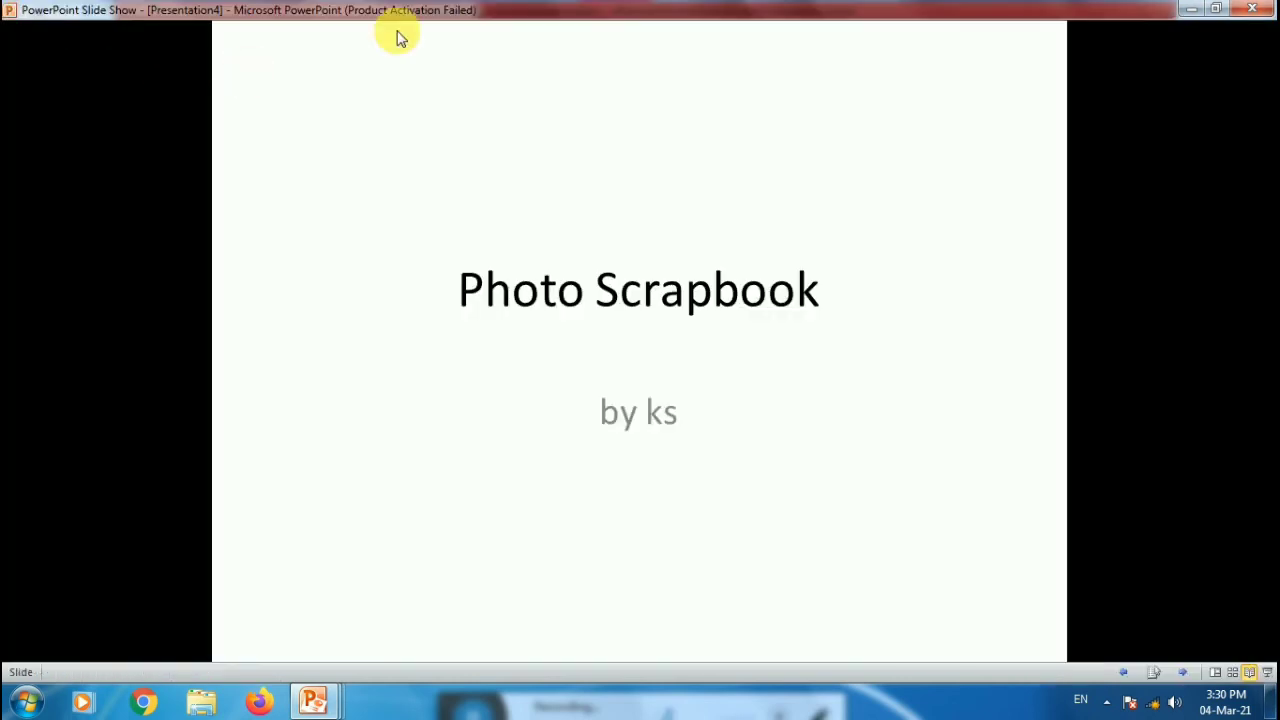
{"action": "left_click", "coordinate": [473, 363]}
{"action": "left_click", "coordinate": [326, 195]}
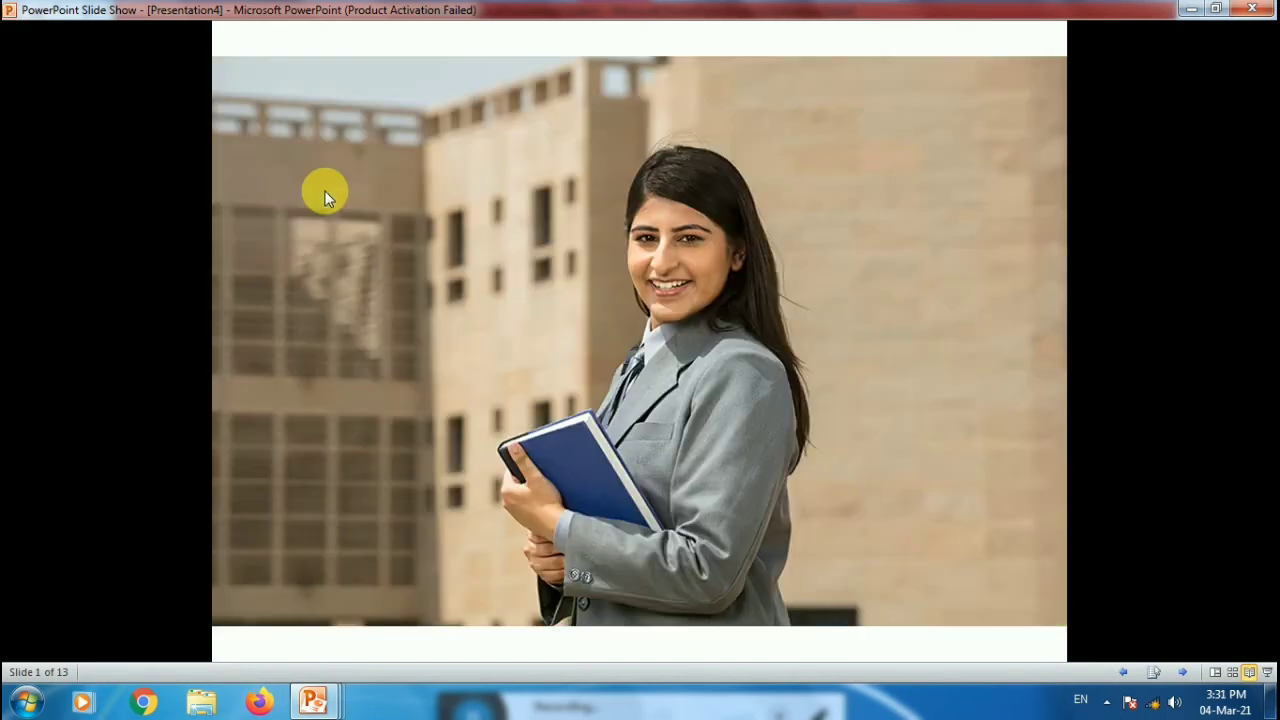
{"action": "left_click", "coordinate": [324, 190]}
{"action": "left_click", "coordinate": [324, 190]}
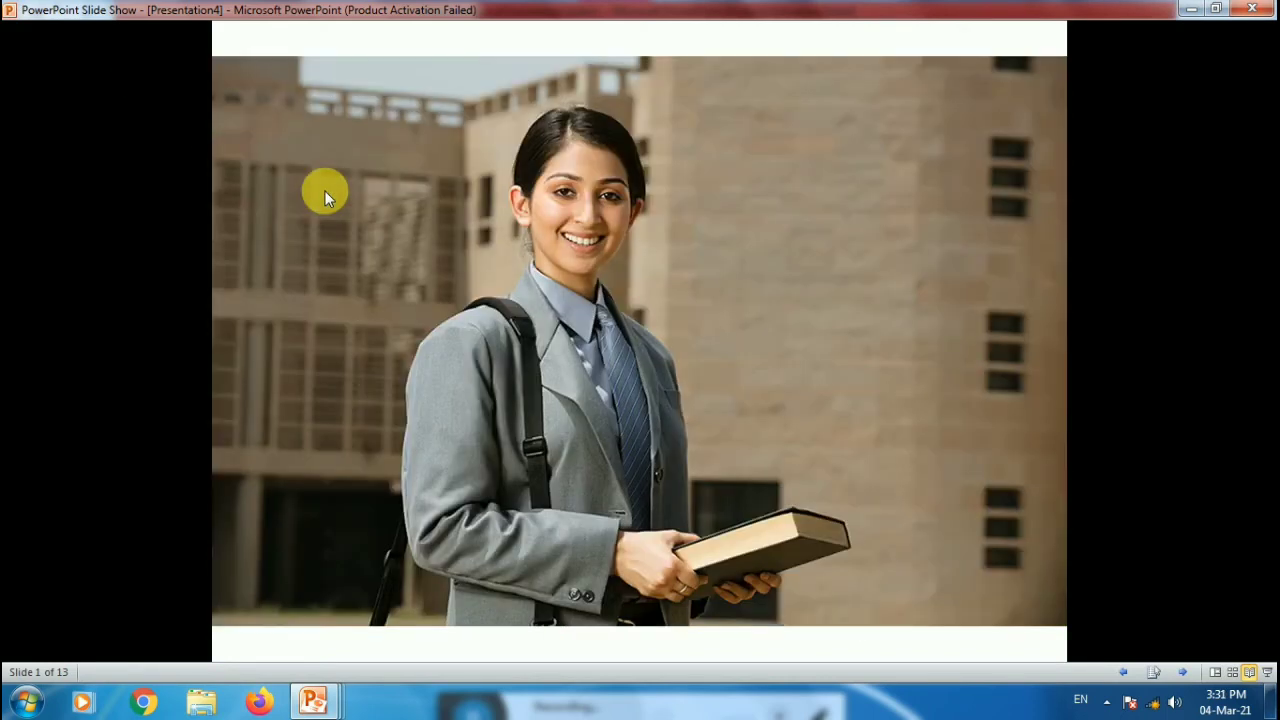
{"action": "left_click", "coordinate": [324, 190]}
{"action": "left_click", "coordinate": [324, 197]}
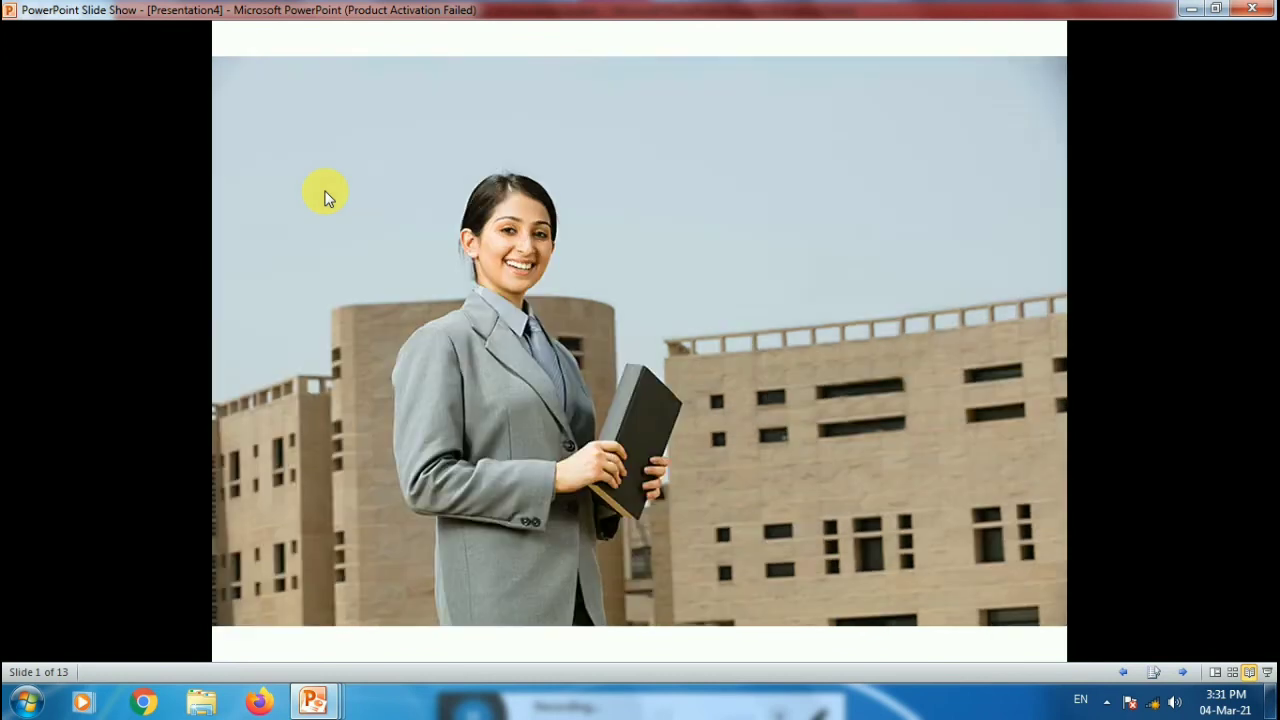
{"action": "key", "text": "Escape"}
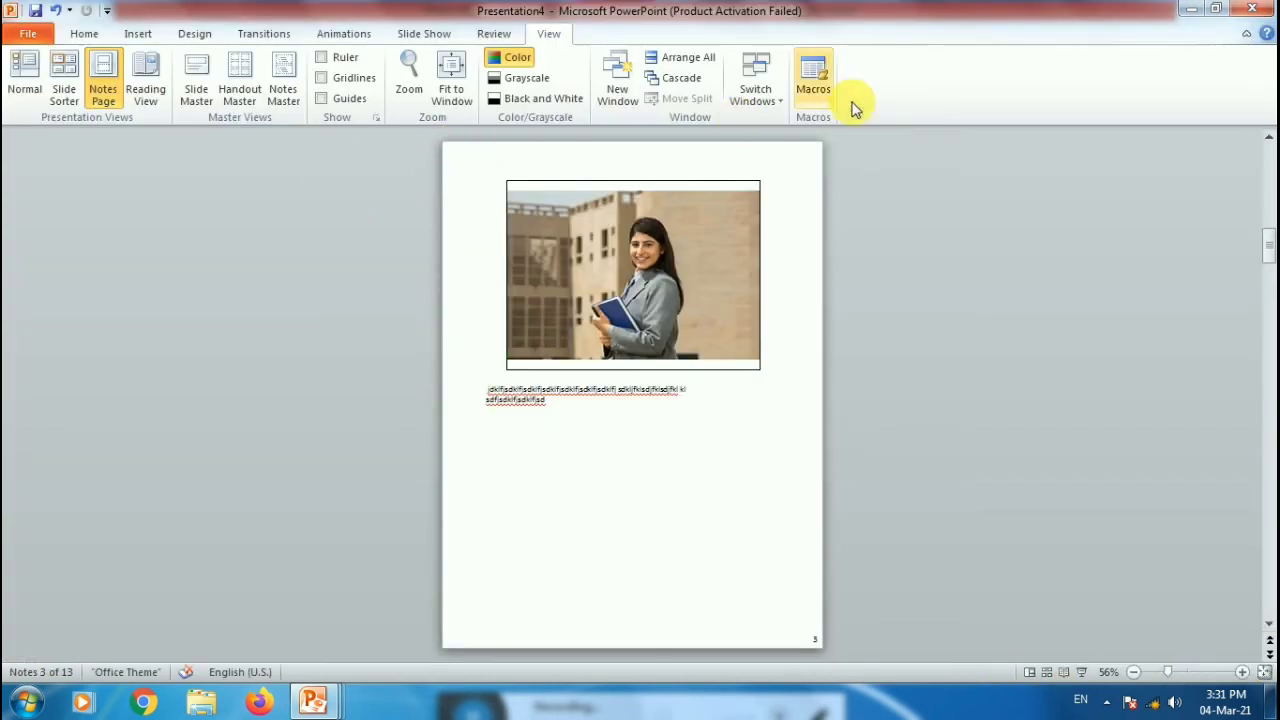
Show the ruler, gridlines and guides on the notes page and hide all three again
{"action": "left_click", "coordinate": [322, 58]}
{"action": "left_click", "coordinate": [323, 78]}
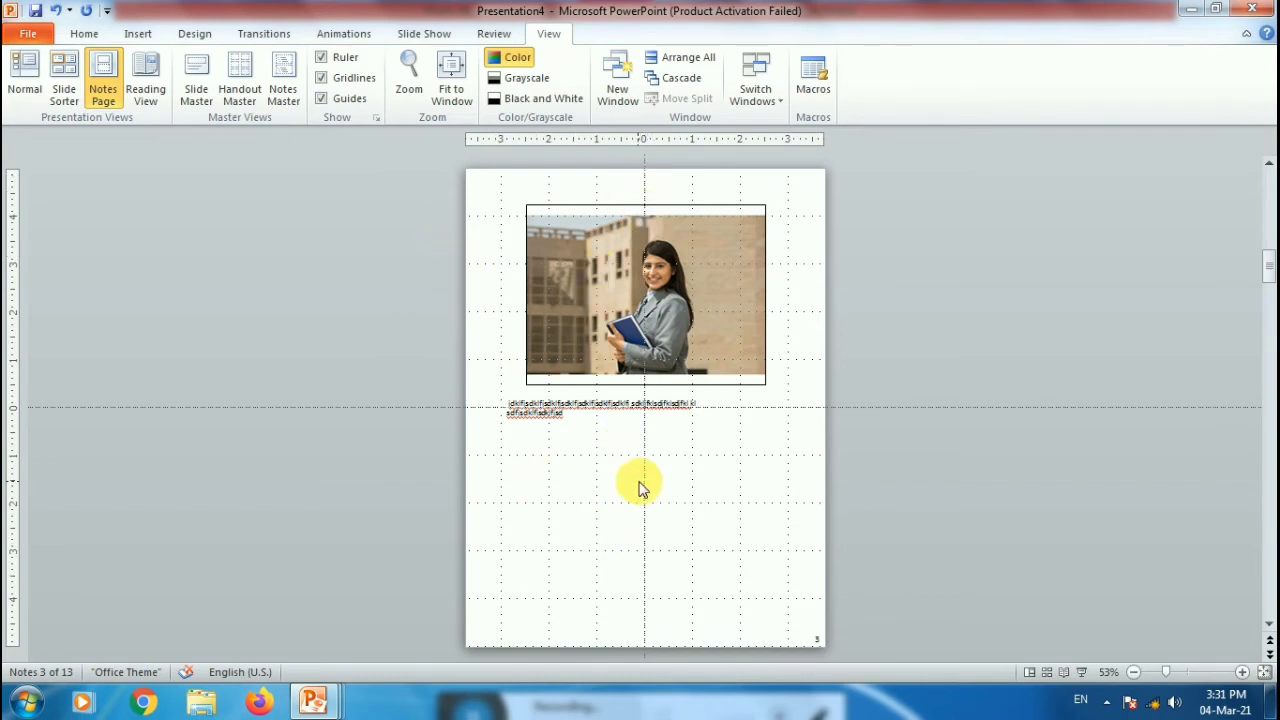
{"action": "left_click", "coordinate": [350, 99]}
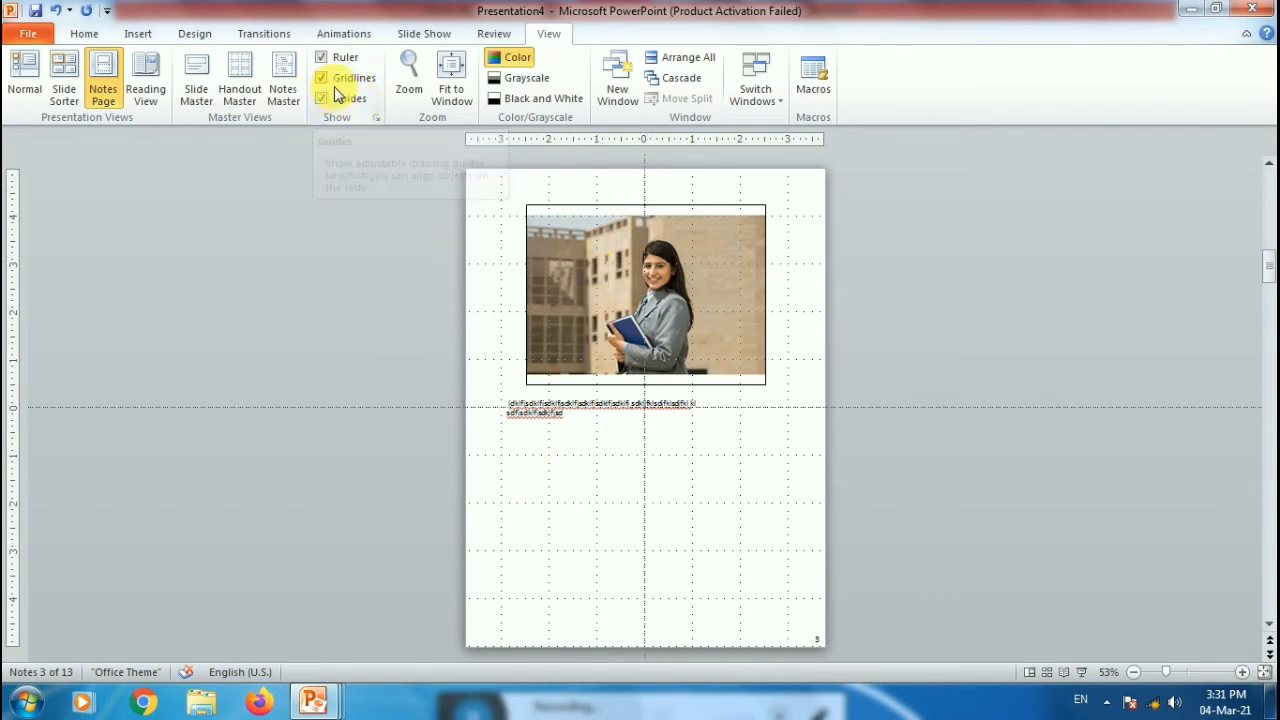
{"action": "left_click", "coordinate": [355, 78]}
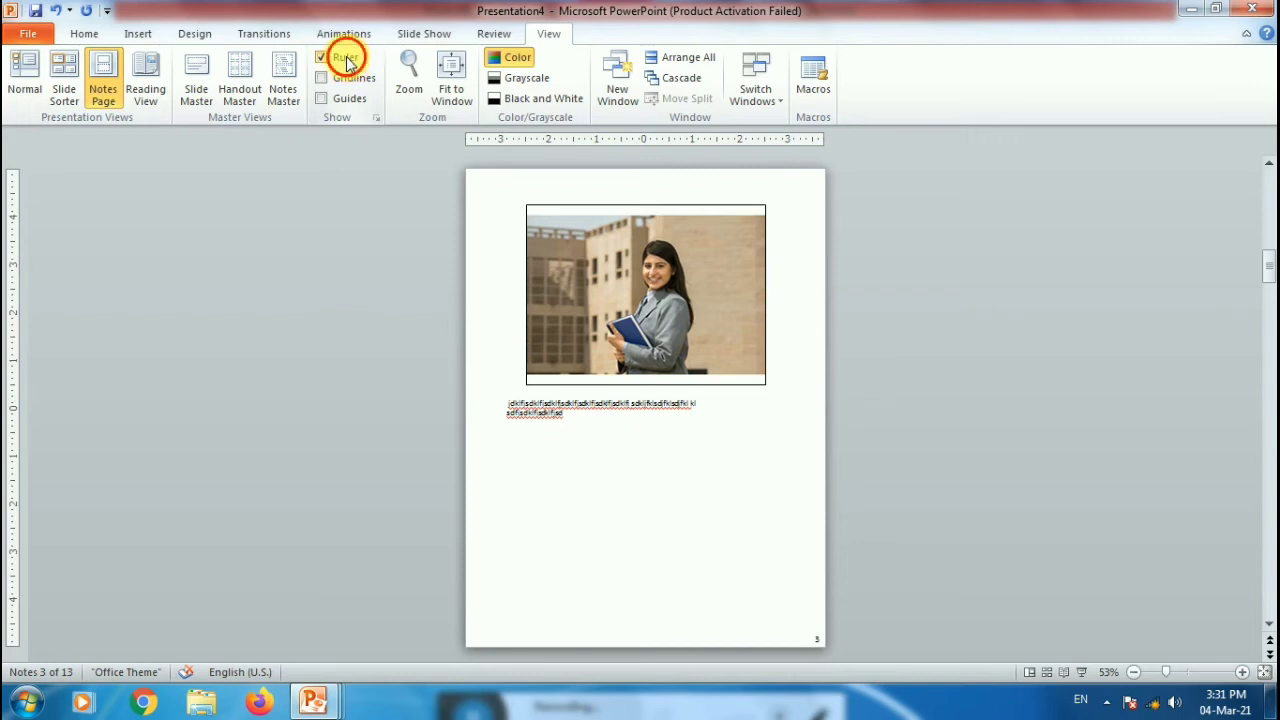
{"action": "left_click", "coordinate": [345, 58]}
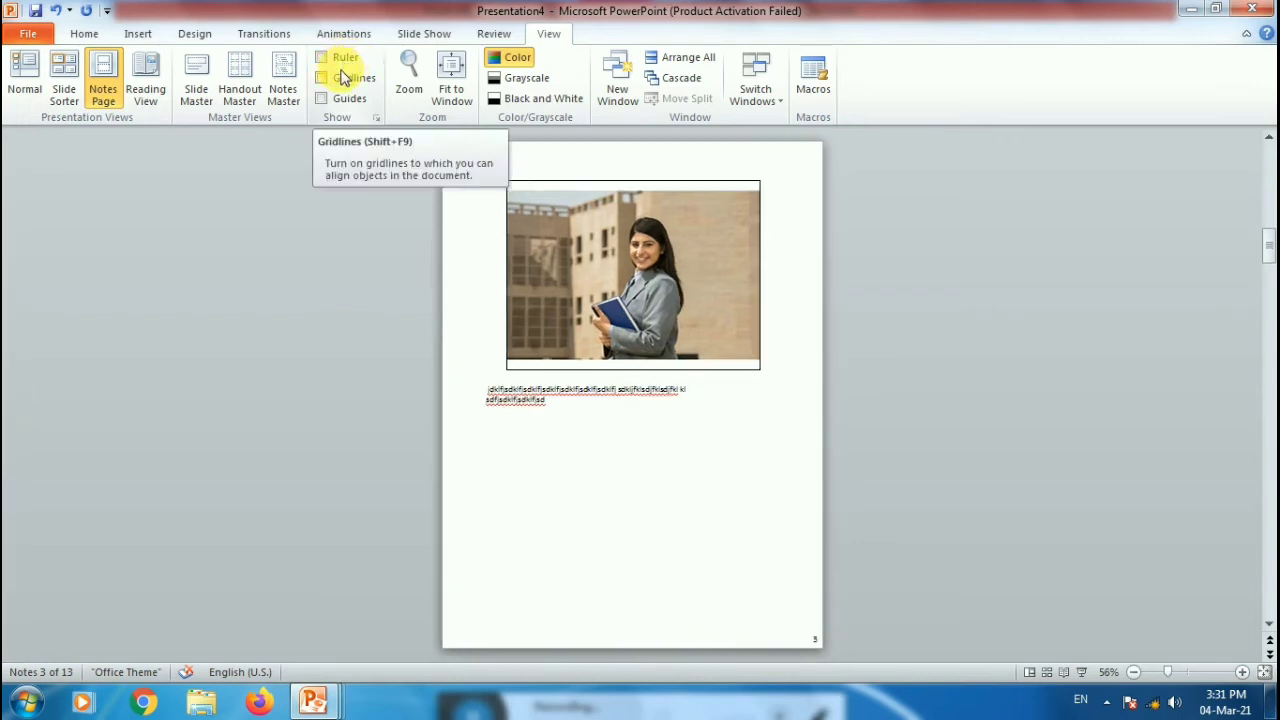
Set the notes page zoom to Fit and switch the presentation back to Normal view
{"action": "left_click", "coordinate": [409, 82]}
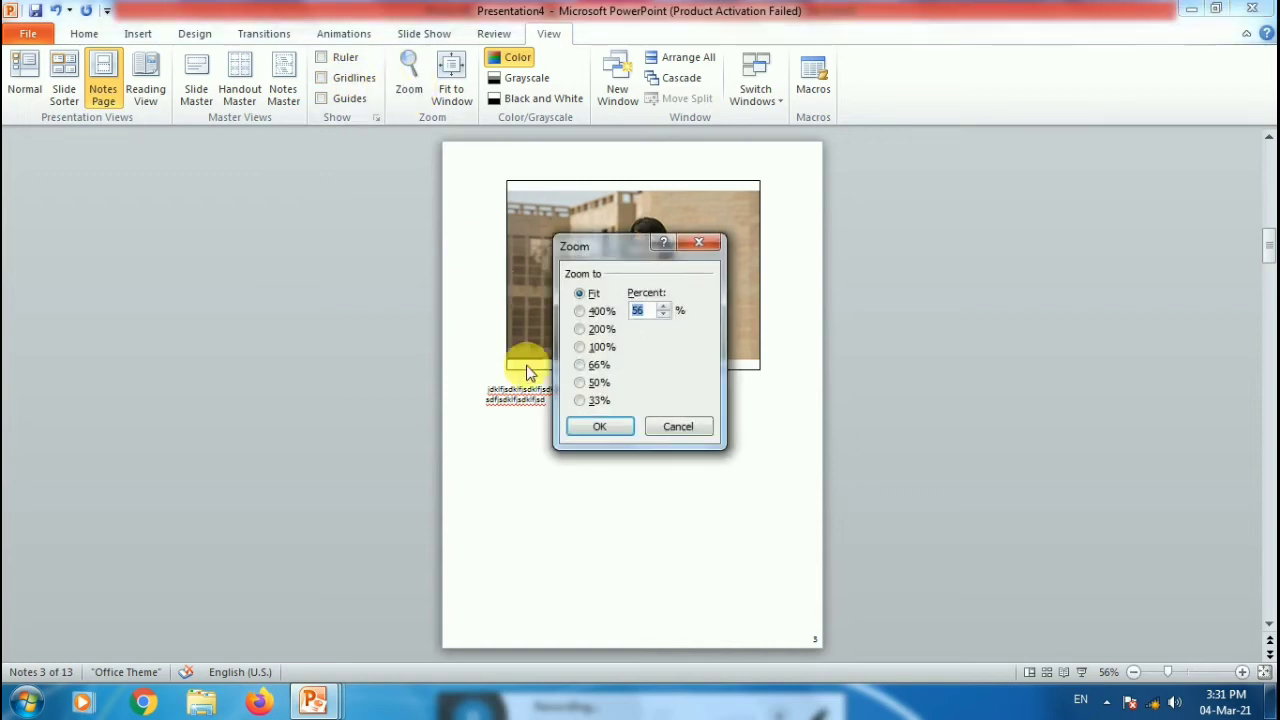
{"action": "left_click", "coordinate": [606, 426]}
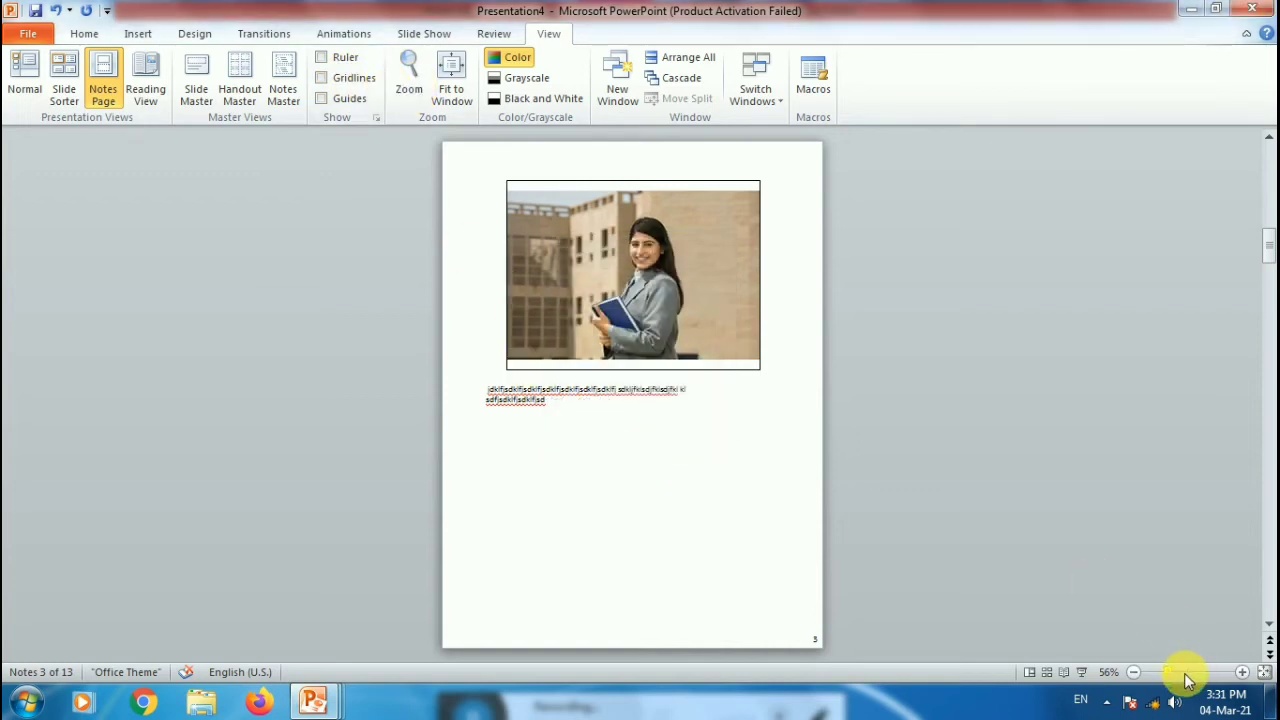
{"action": "left_click", "coordinate": [25, 80]}
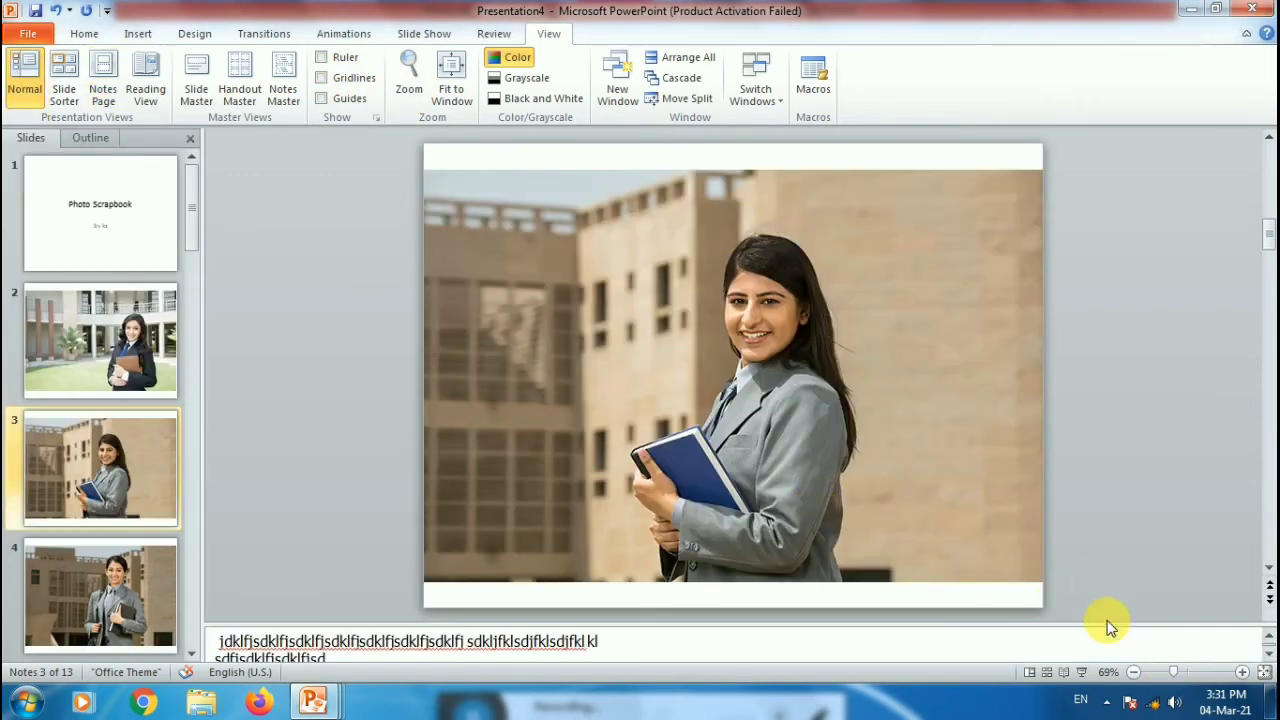
Zoom in on slide 3, dismiss the pop-up notification and fit the slide back to the window
{"action": "mouse_move", "coordinate": [1176, 672]}
{"action": "left_mouse_down"}
{"action": "mouse_move", "coordinate": [1243, 678]}
{"action": "mouse_move", "coordinate": [1143, 680]}
{"action": "mouse_move", "coordinate": [1191, 679]}
{"action": "left_mouse_up"}
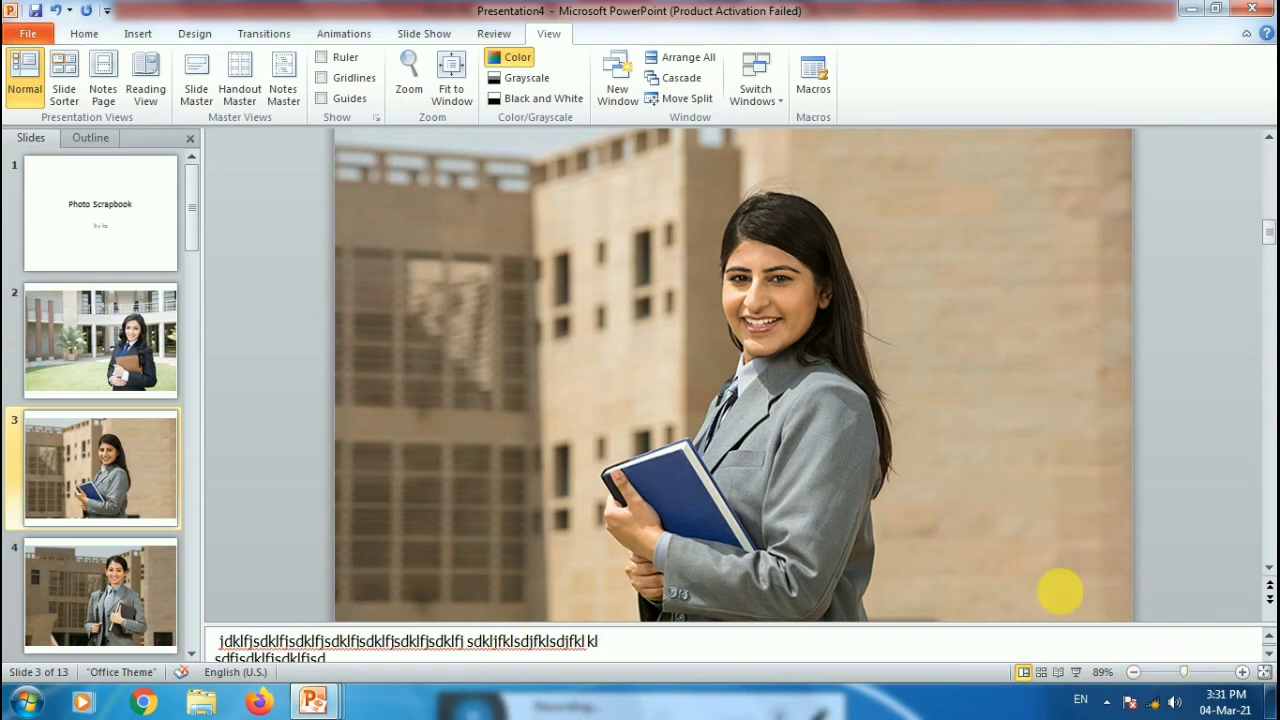
{"action": "left_click", "coordinate": [452, 98]}
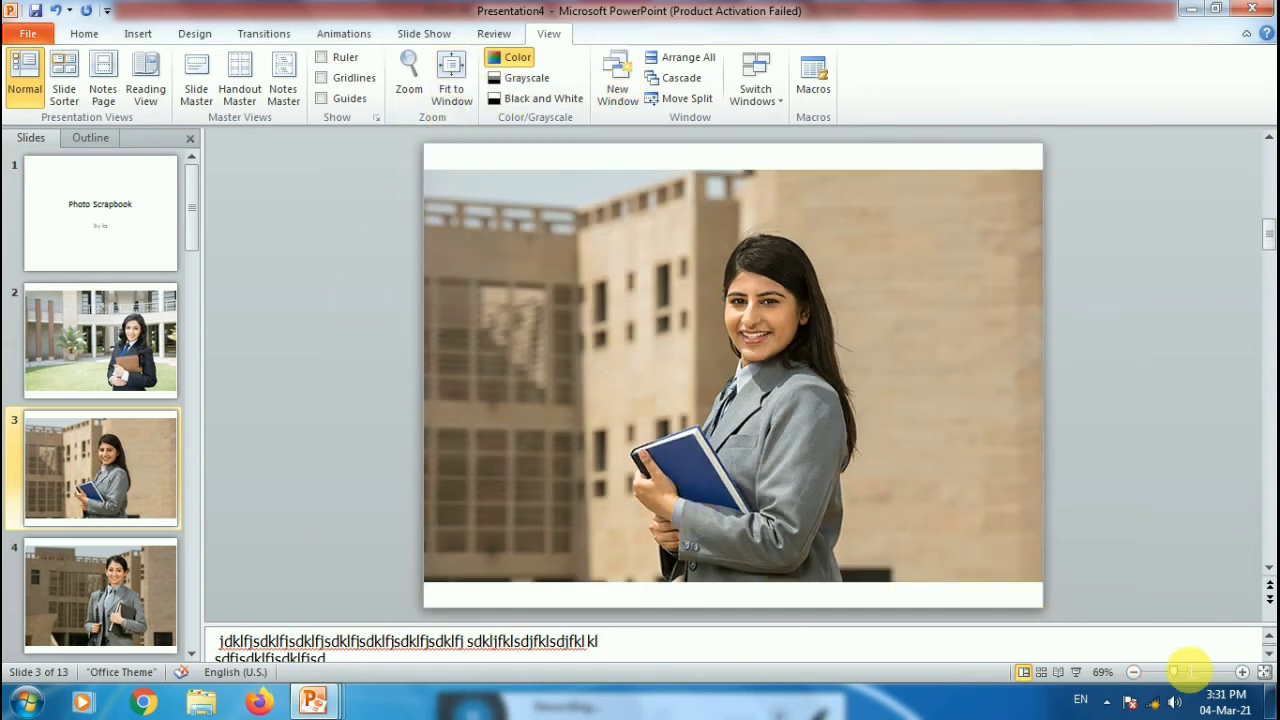
{"action": "left_click", "coordinate": [1185, 673]}
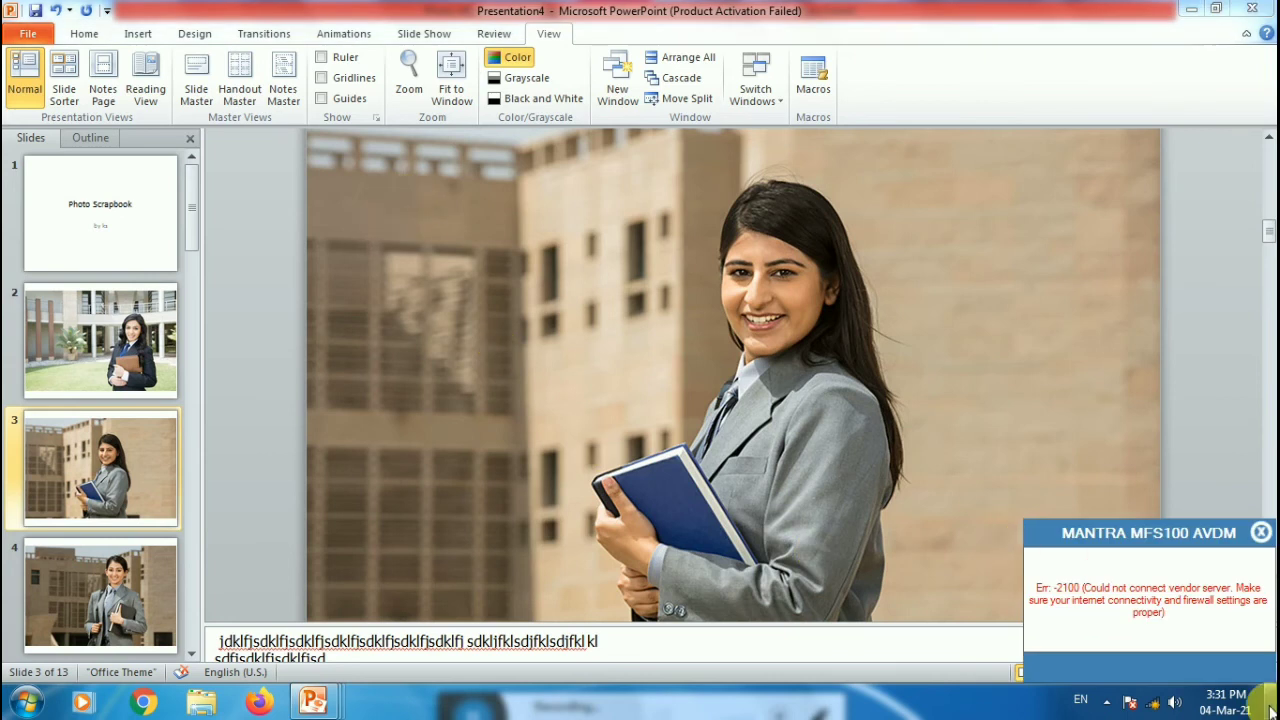
{"action": "left_click", "coordinate": [1261, 532]}
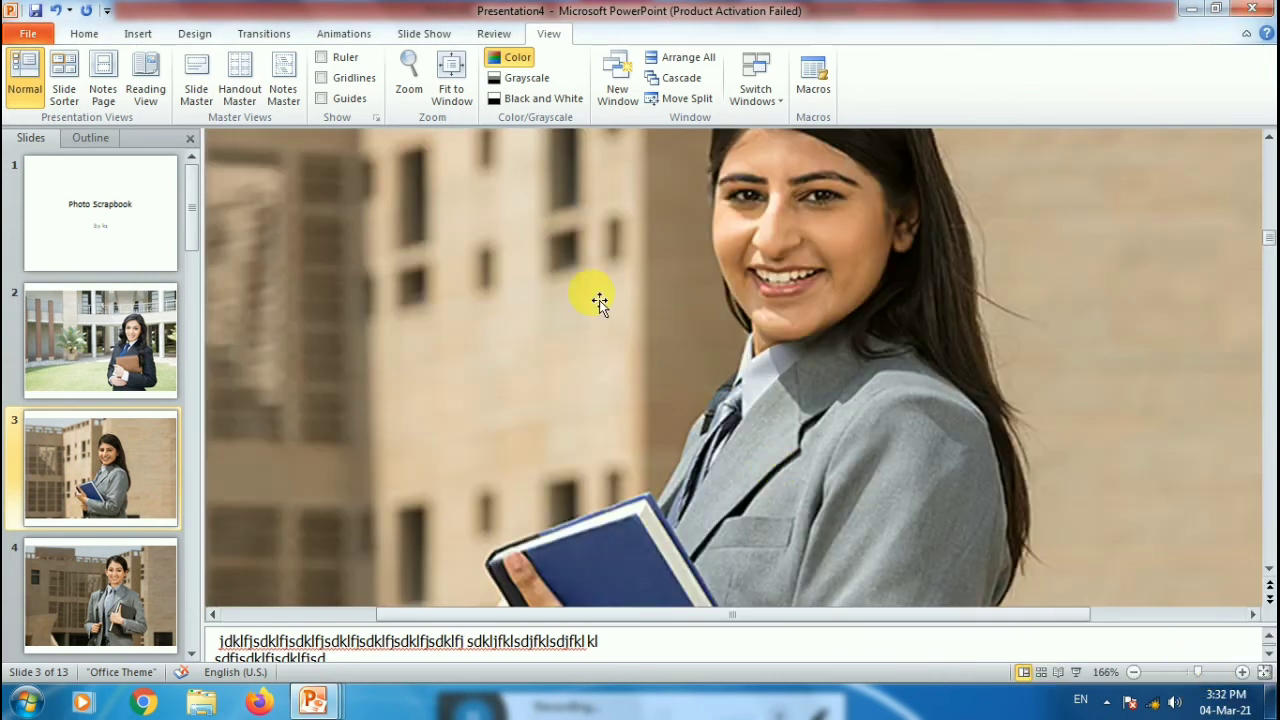
{"action": "left_click", "coordinate": [445, 90]}
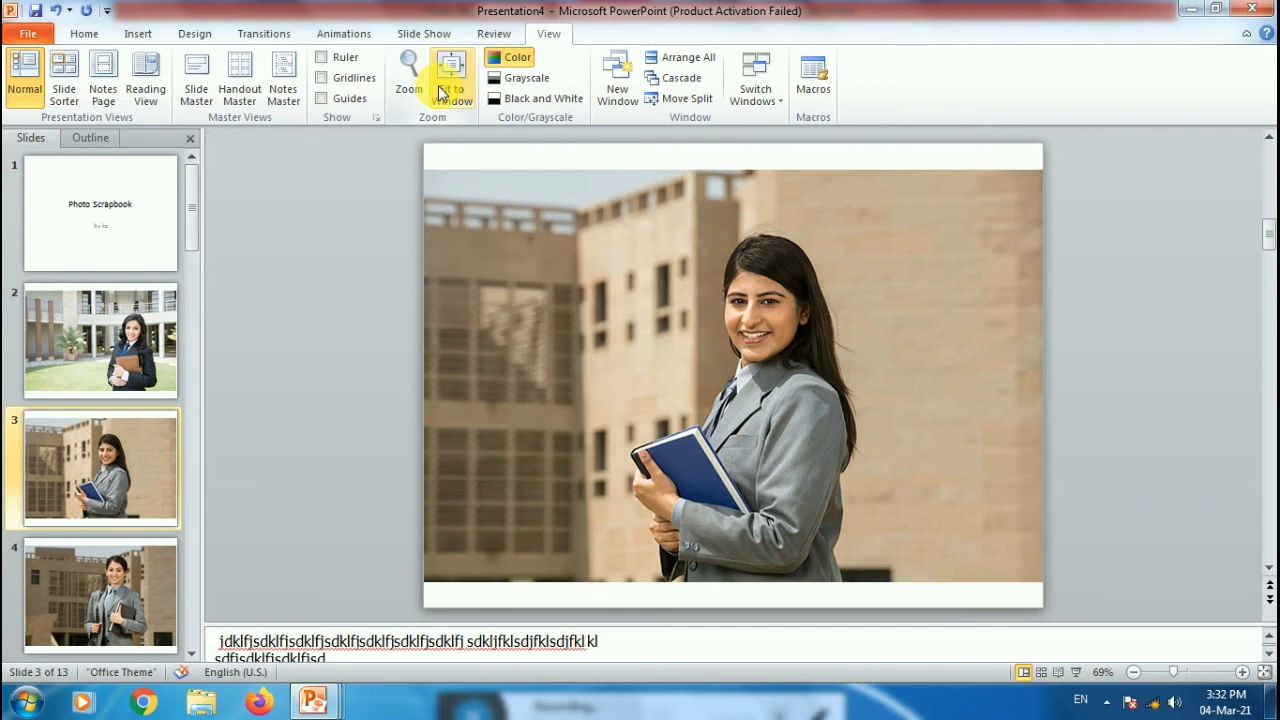
Preview the presentation in grayscale, browse slides 8 to 10 and return to color view on slide 9
{"action": "left_click", "coordinate": [494, 84]}
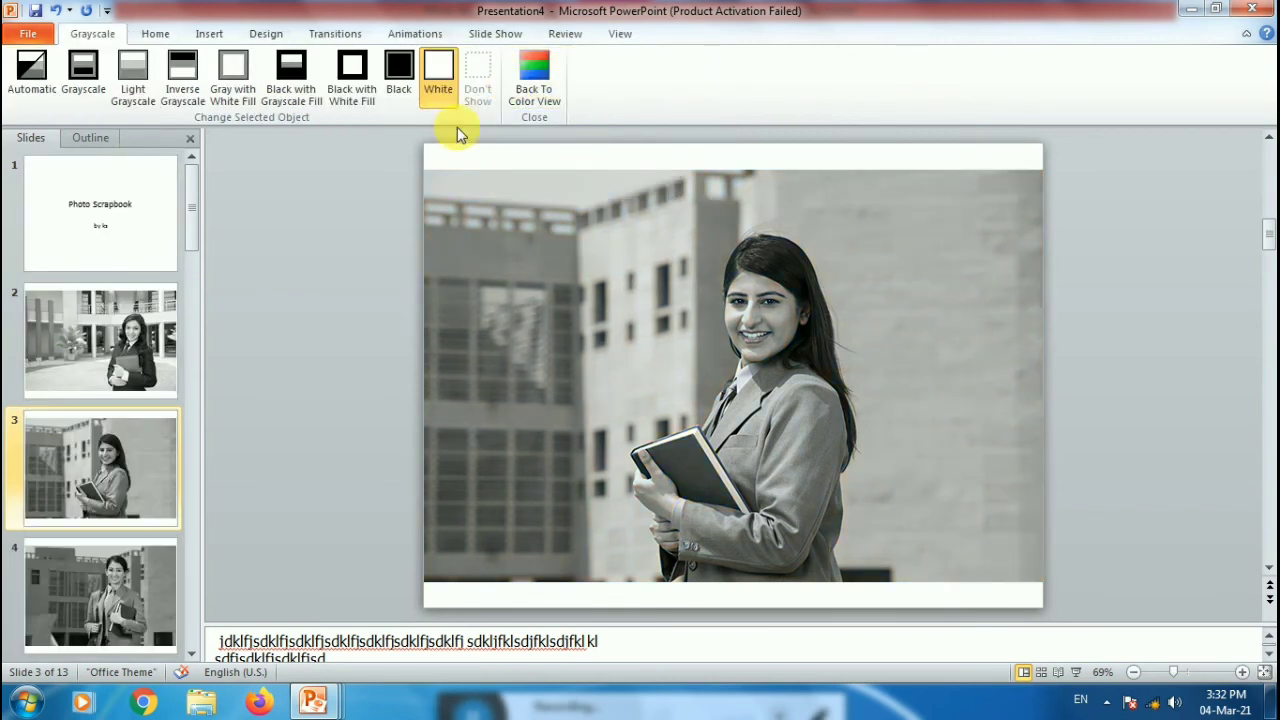
{"action": "scroll", "coordinate": [86, 431], "scroll_direction": "down", "scroll_amount": 4}
{"action": "scroll", "coordinate": [90, 438], "scroll_direction": "down", "scroll_amount": 3}
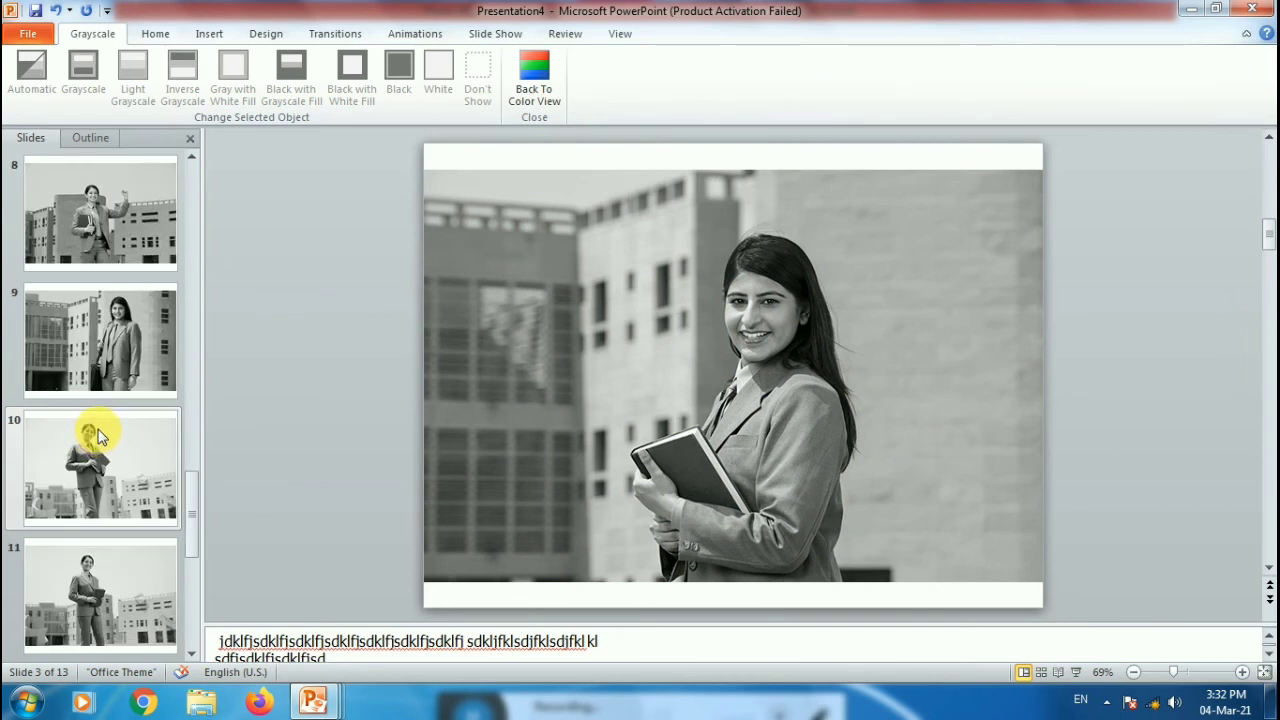
{"action": "left_click", "coordinate": [92, 440]}
{"action": "left_click", "coordinate": [110, 378]}
{"action": "left_click", "coordinate": [137, 220]}
{"action": "left_click", "coordinate": [140, 430]}
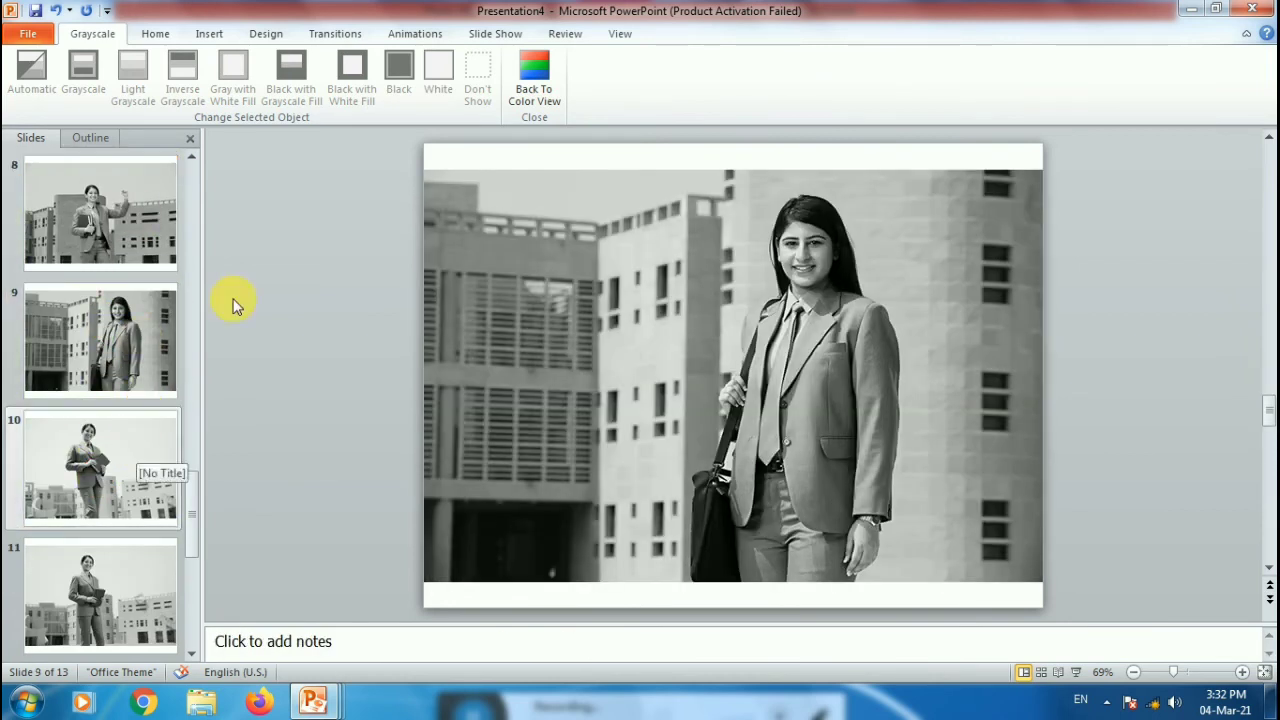
{"action": "left_click", "coordinate": [534, 80]}
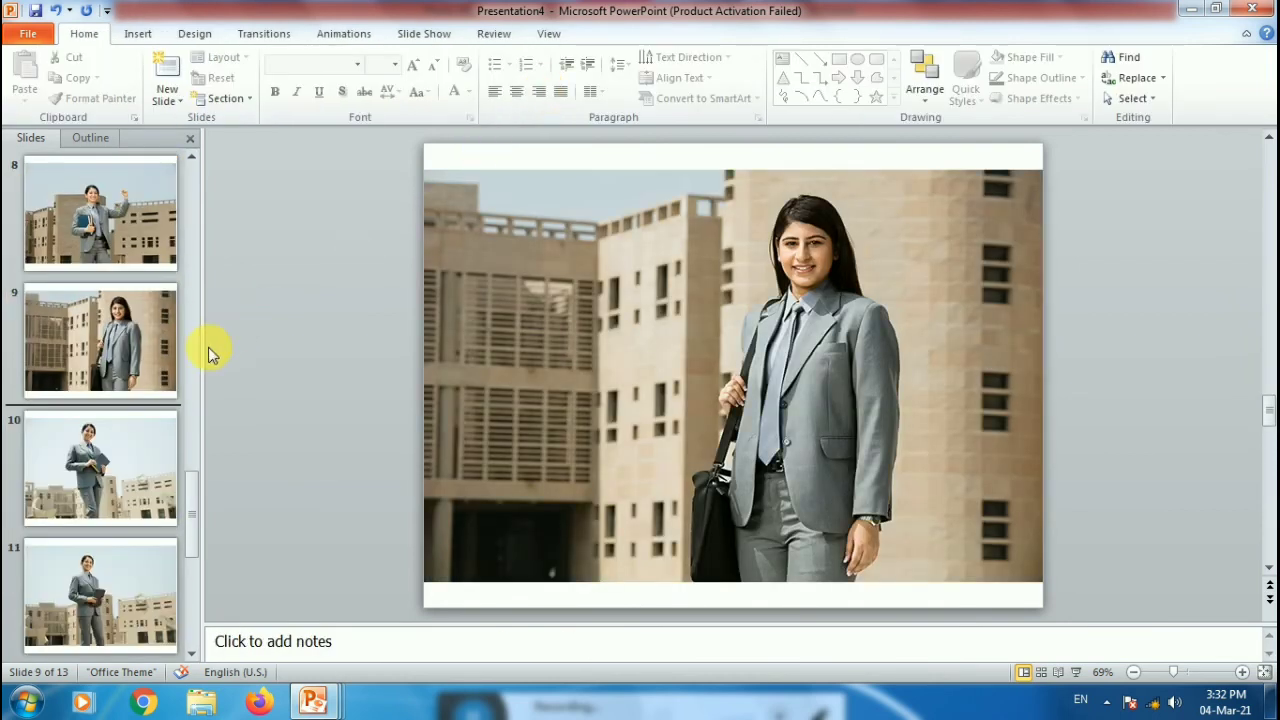
Select the picture on slide 9, preview the presentation in black and white and return to color view
{"action": "left_click", "coordinate": [663, 410]}
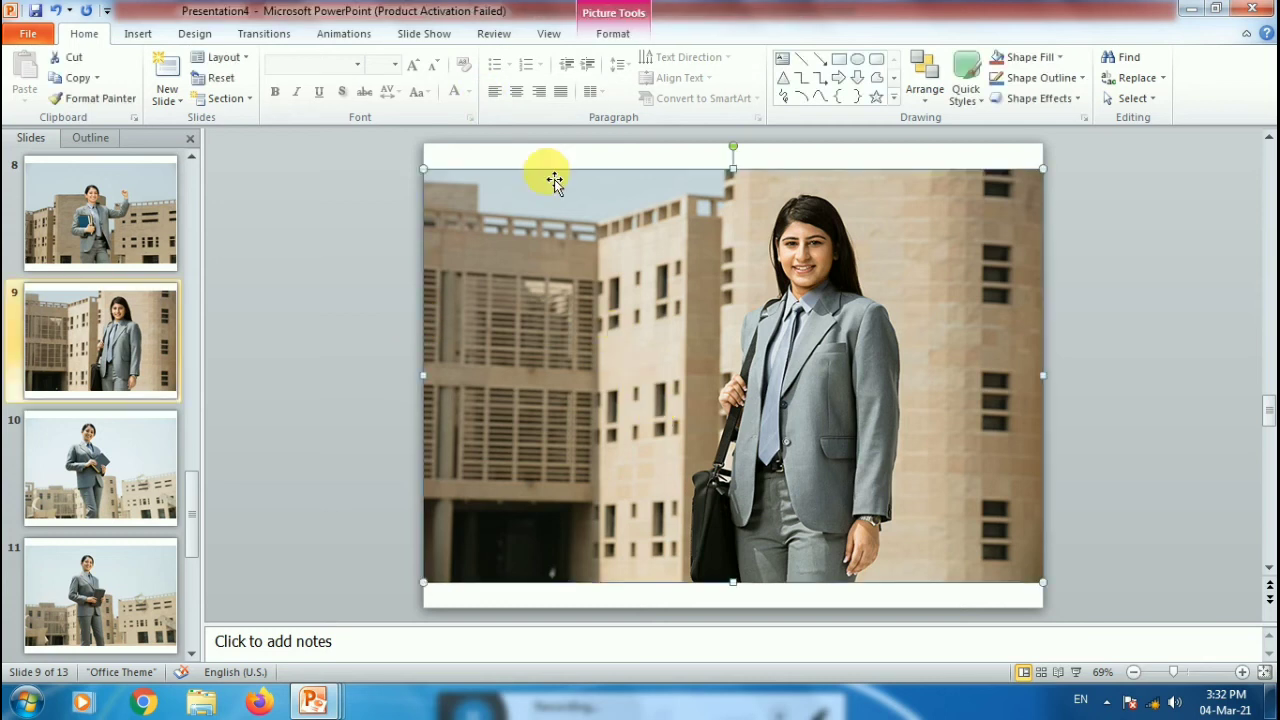
{"action": "left_click", "coordinate": [603, 36]}
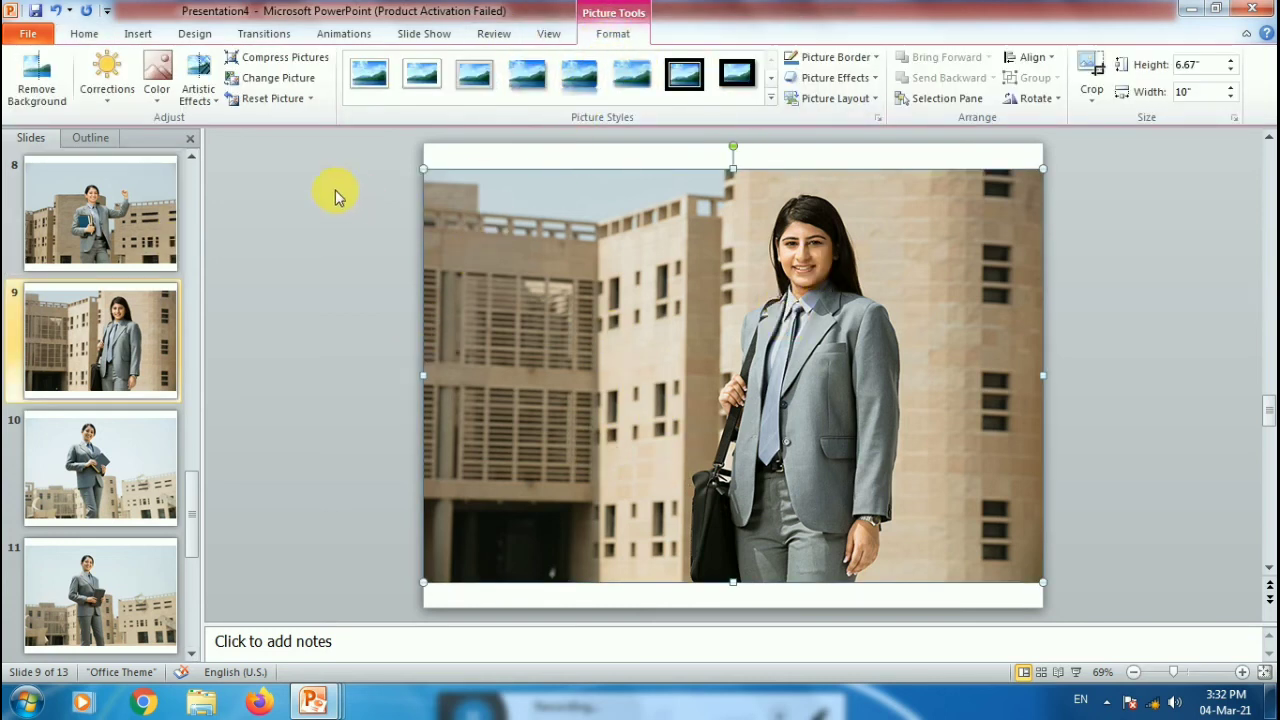
{"action": "left_click", "coordinate": [547, 38]}
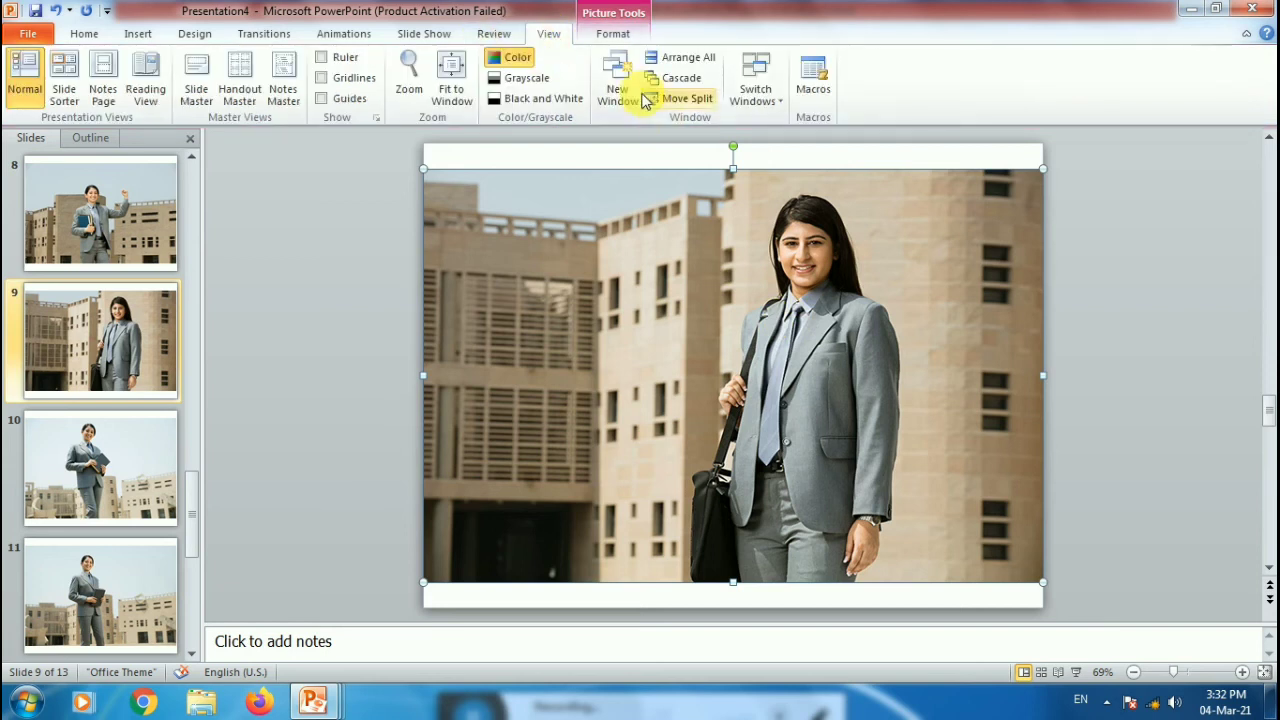
{"action": "left_click", "coordinate": [558, 99]}
{"action": "left_click", "coordinate": [532, 88]}
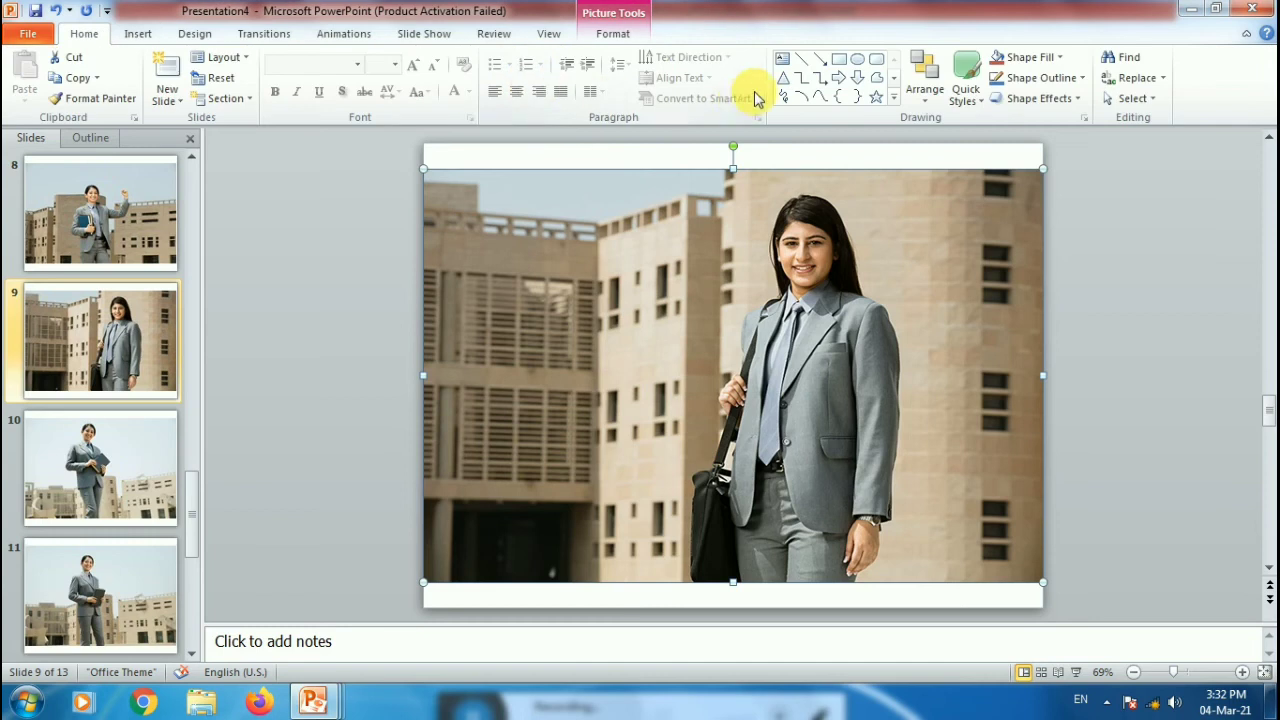
Arrange all open presentation windows side by side and switch between the Presentation5 and Presentation4 windows
{"action": "left_click", "coordinate": [610, 33]}
{"action": "left_click", "coordinate": [551, 34]}
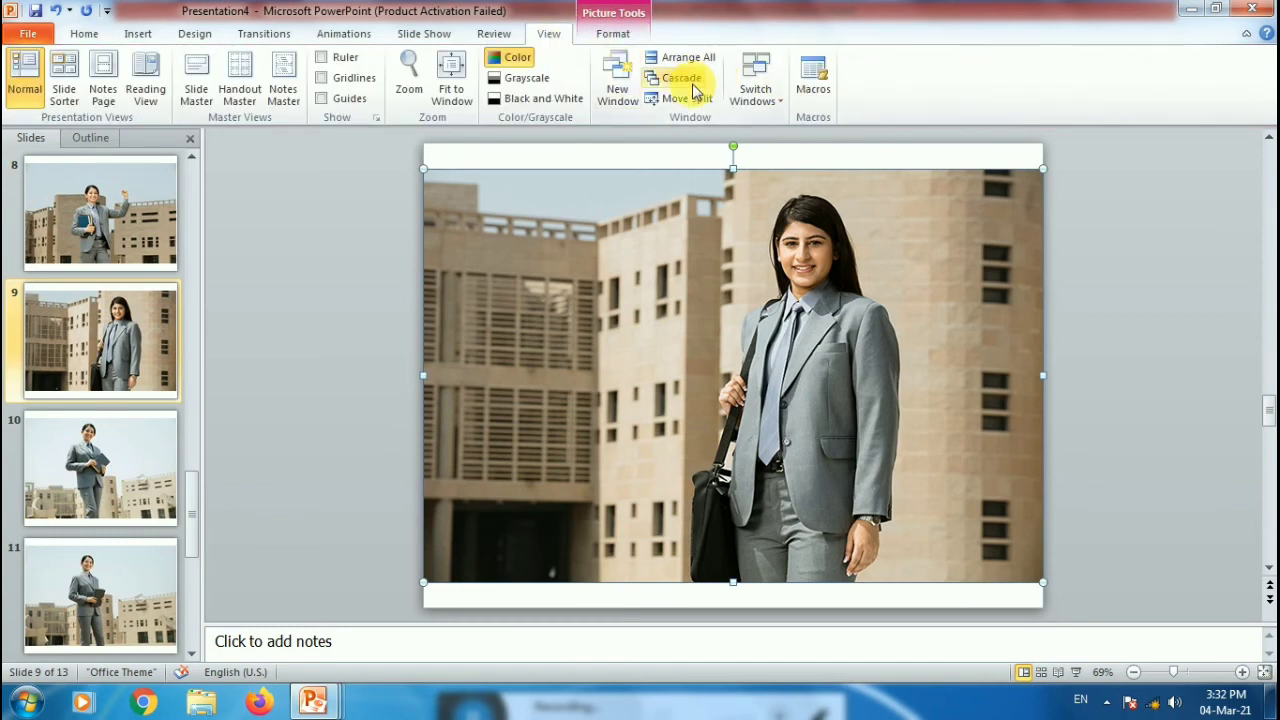
{"action": "left_click", "coordinate": [680, 57]}
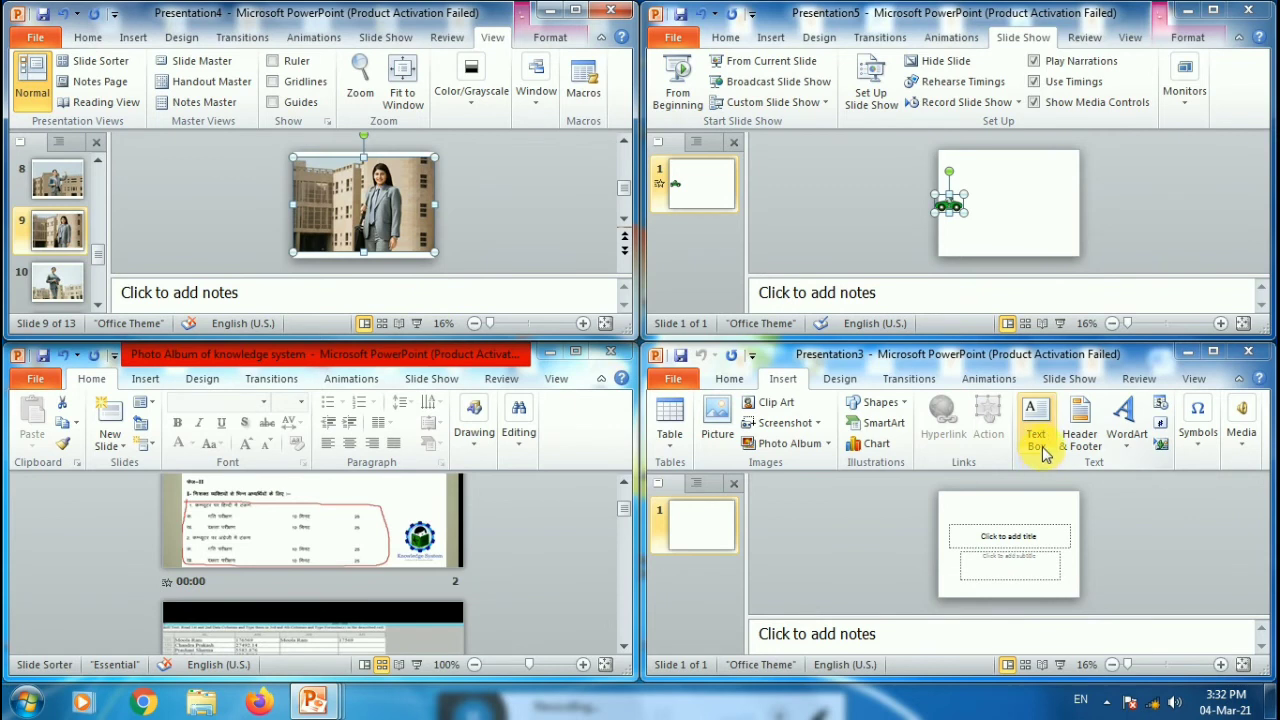
{"action": "left_click", "coordinate": [948, 204]}
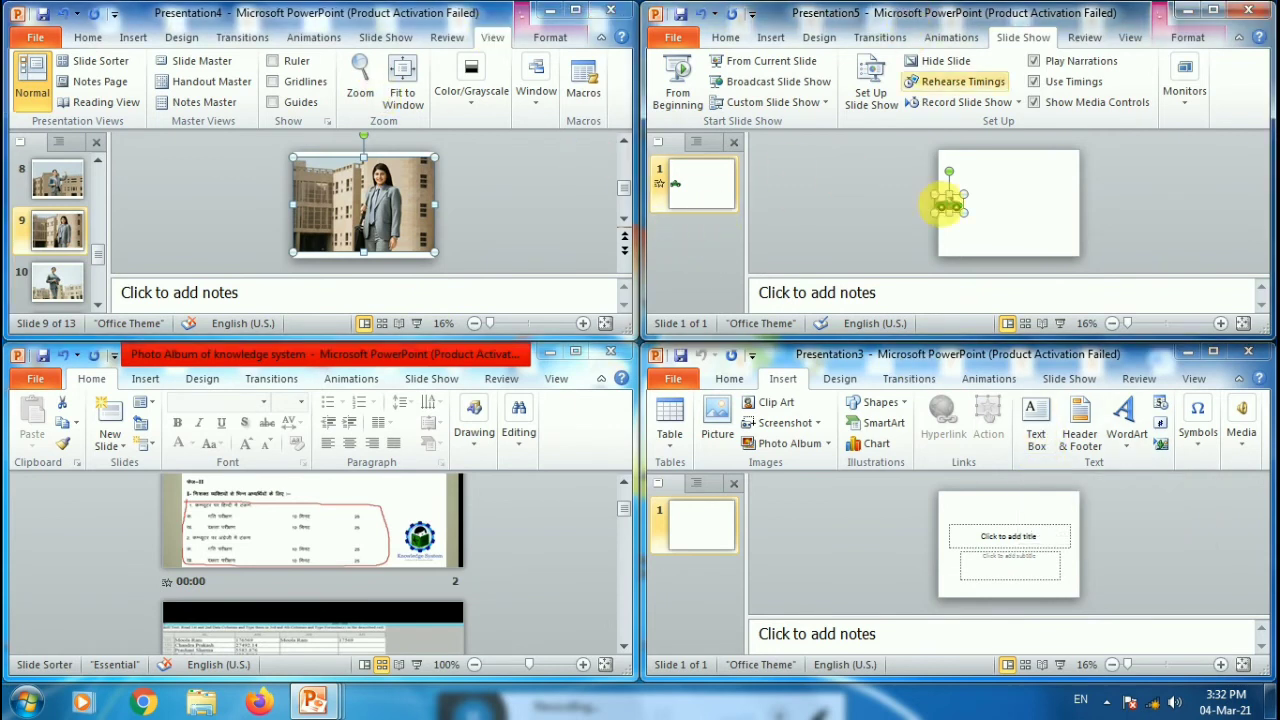
{"action": "left_click", "coordinate": [569, 173]}
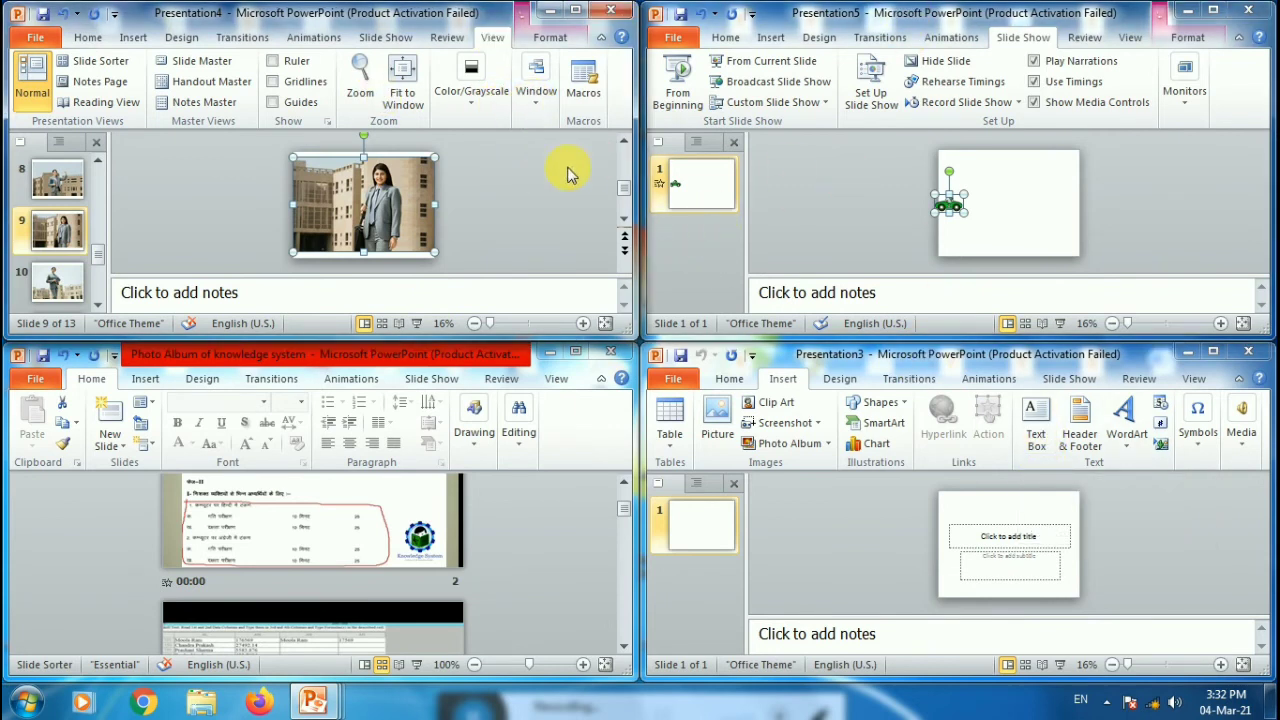
Cascade the open presentation windows and move the Presentation5, Presentation3 and photo album windows apart
{"action": "left_click", "coordinate": [540, 100]}
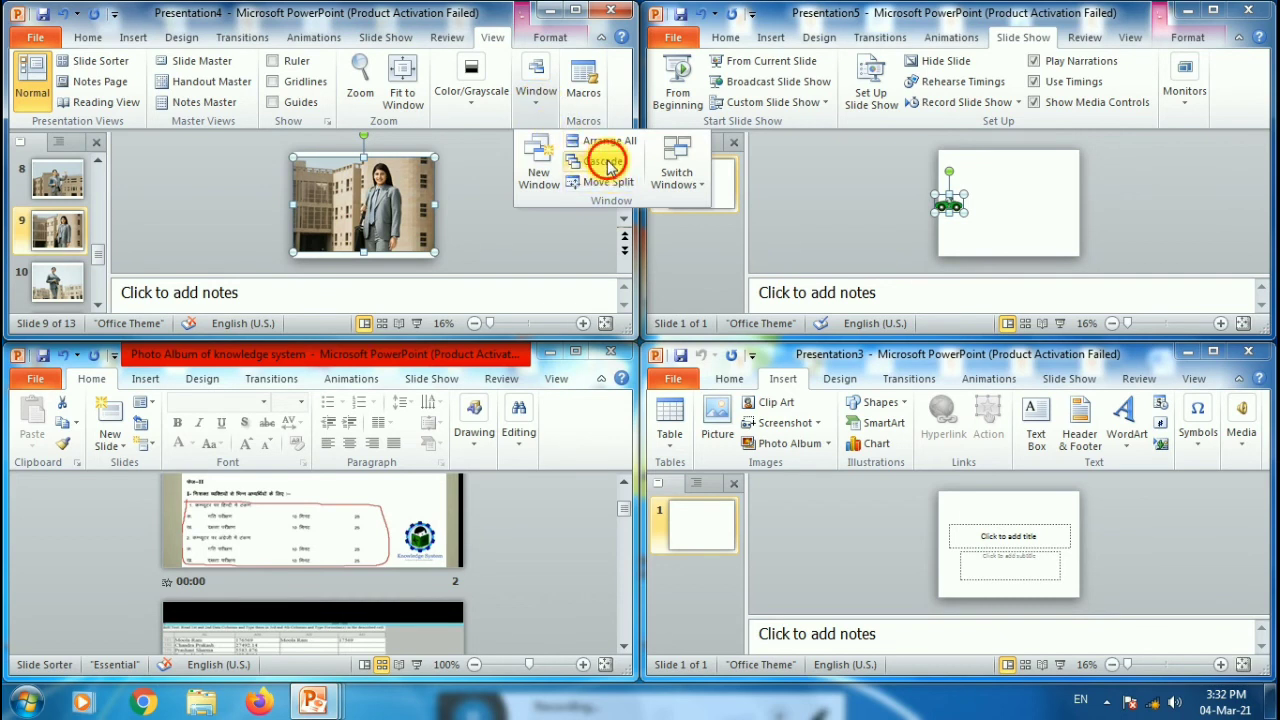
{"action": "left_click", "coordinate": [607, 163]}
{"action": "left_click_drag", "start_coordinate": [428, 49], "coordinate": [522, 199]}
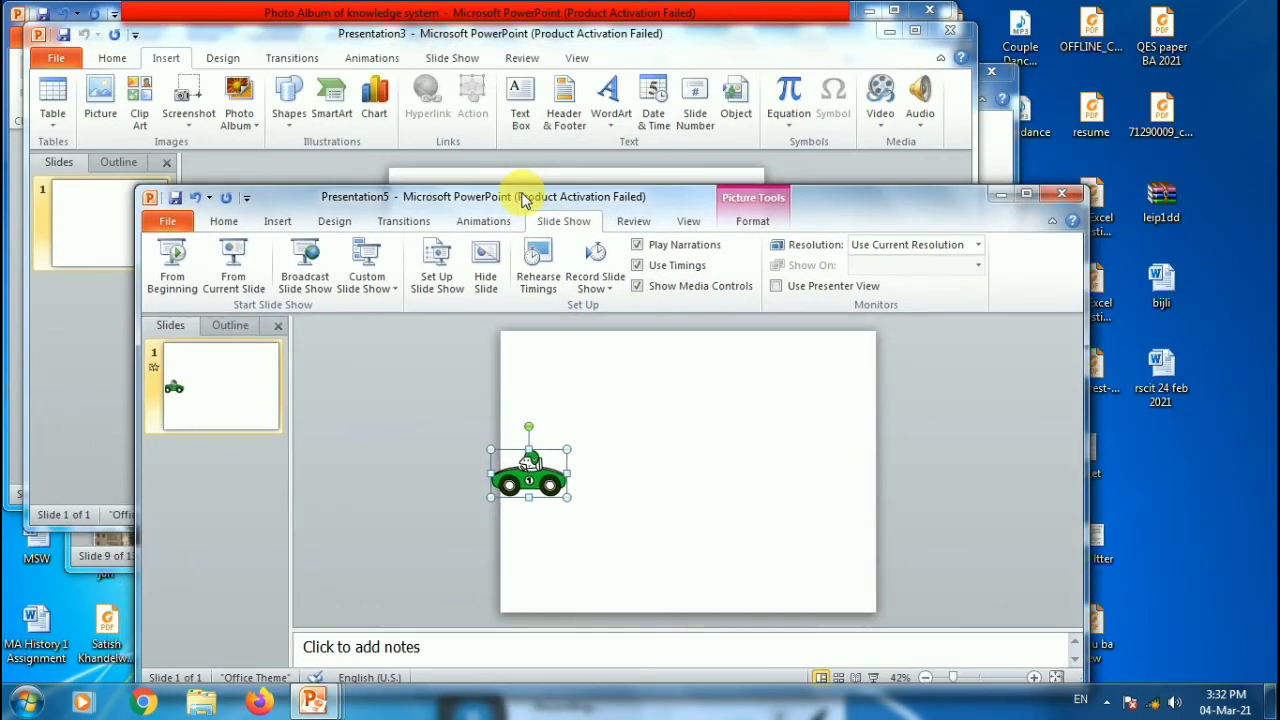
{"action": "left_click_drag", "start_coordinate": [460, 33], "coordinate": [552, 137]}
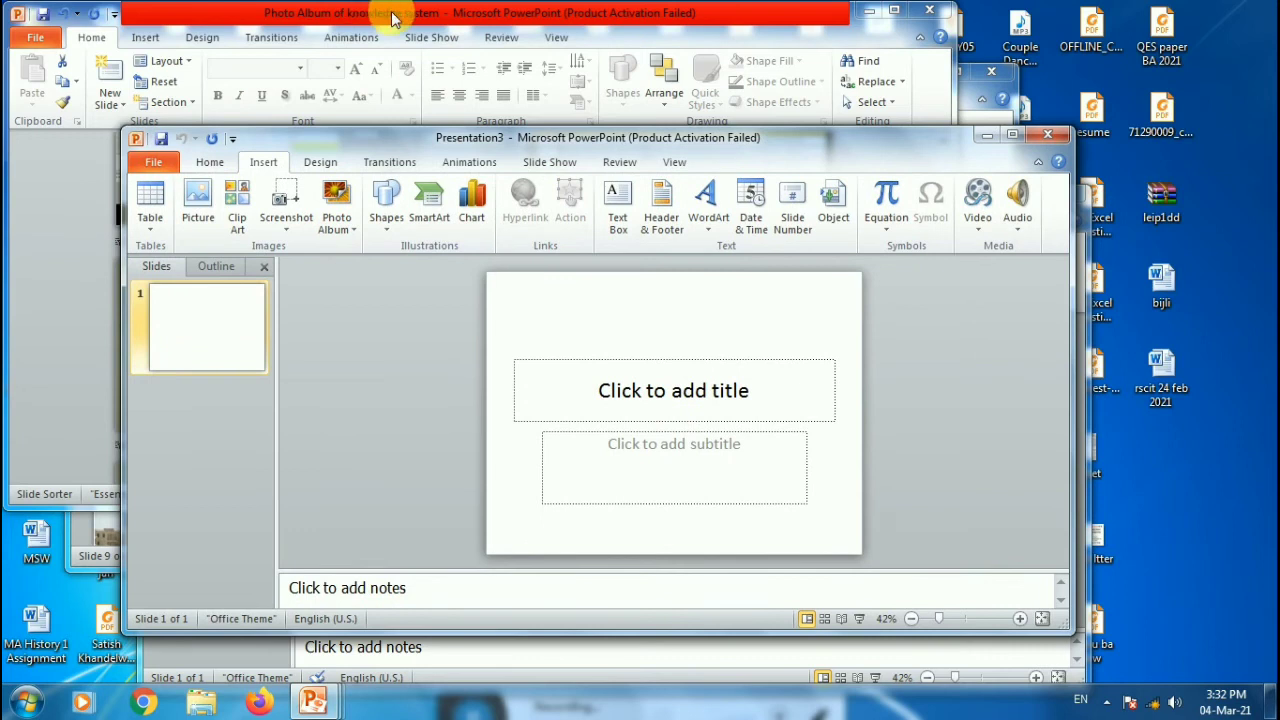
{"action": "left_click_drag", "start_coordinate": [392, 18], "coordinate": [442, 32]}
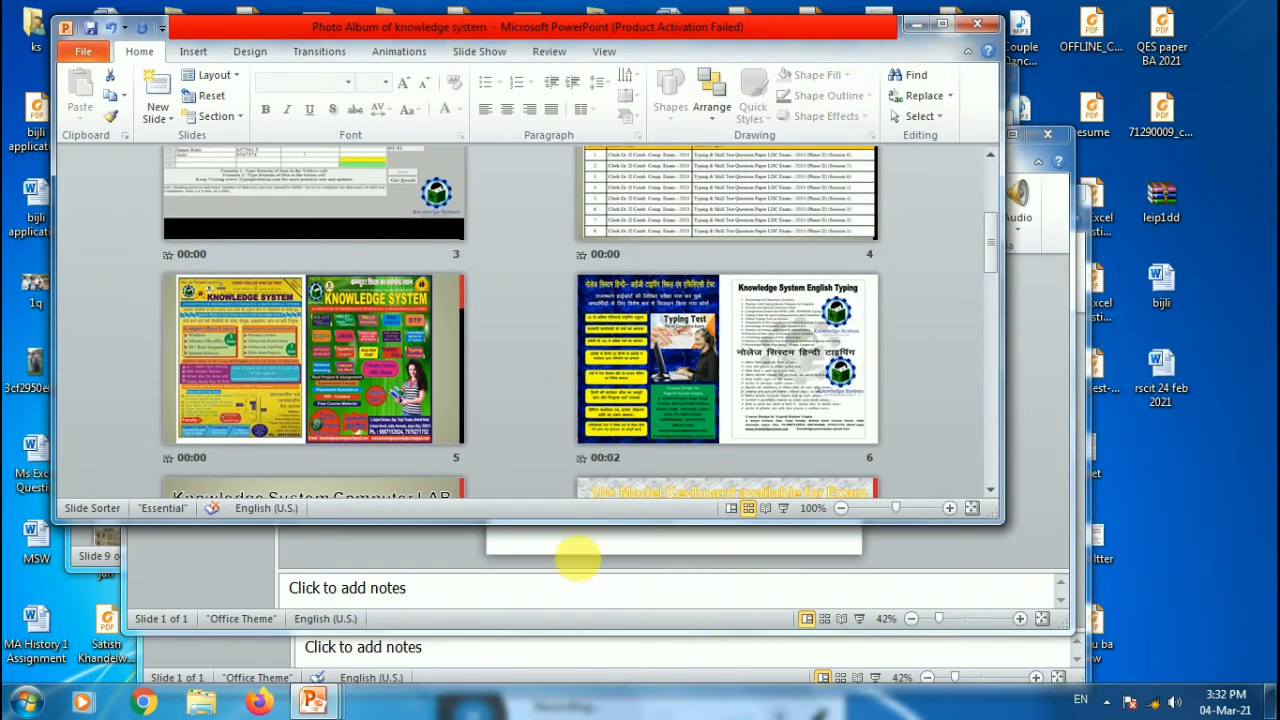
Bring the Presentation3 and Presentation5 windows forward, maximize Presentation3, and switch to Presentation4 and maximize it
{"action": "left_click", "coordinate": [548, 600]}
{"action": "left_click", "coordinate": [550, 657]}
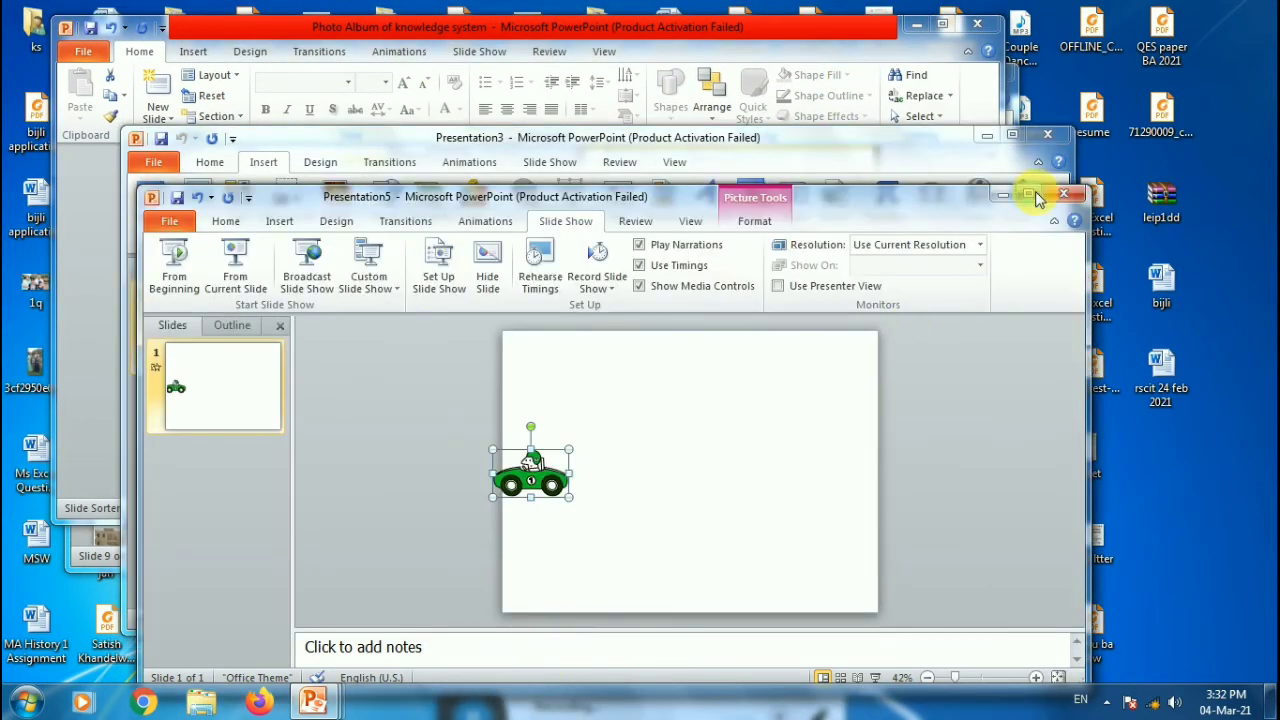
{"action": "left_click", "coordinate": [1012, 135]}
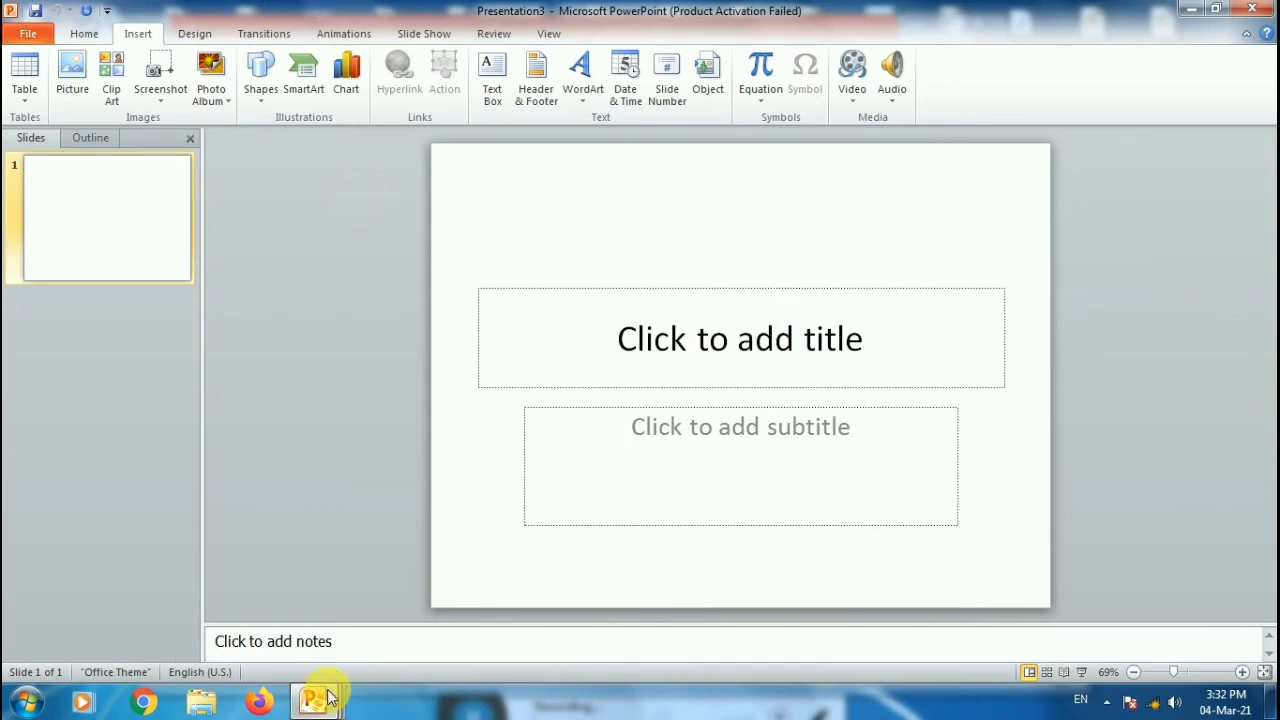
{"action": "mouse_move", "coordinate": [328, 697]}
{"action": "left_click", "coordinate": [563, 616]}
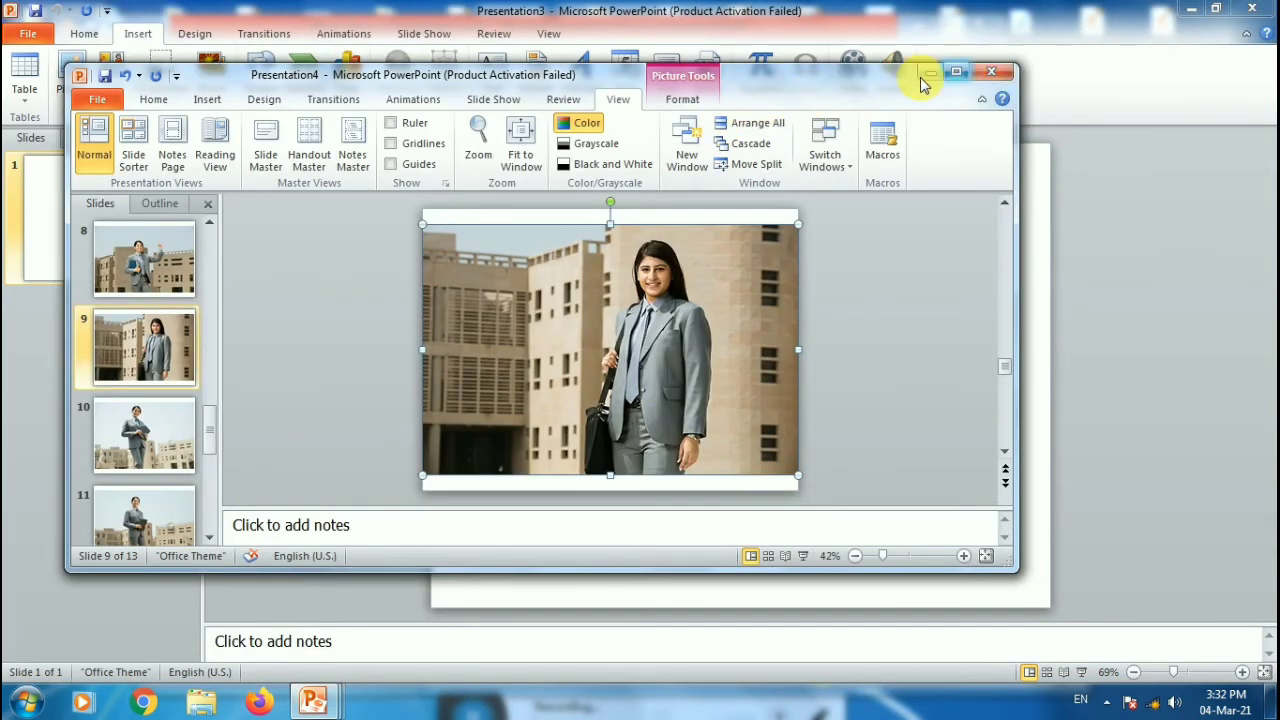
{"action": "left_click", "coordinate": [956, 71]}
Show the list of open presentation windows and switch from Presentation4 to Presentation3
{"action": "left_click", "coordinate": [770, 102]}
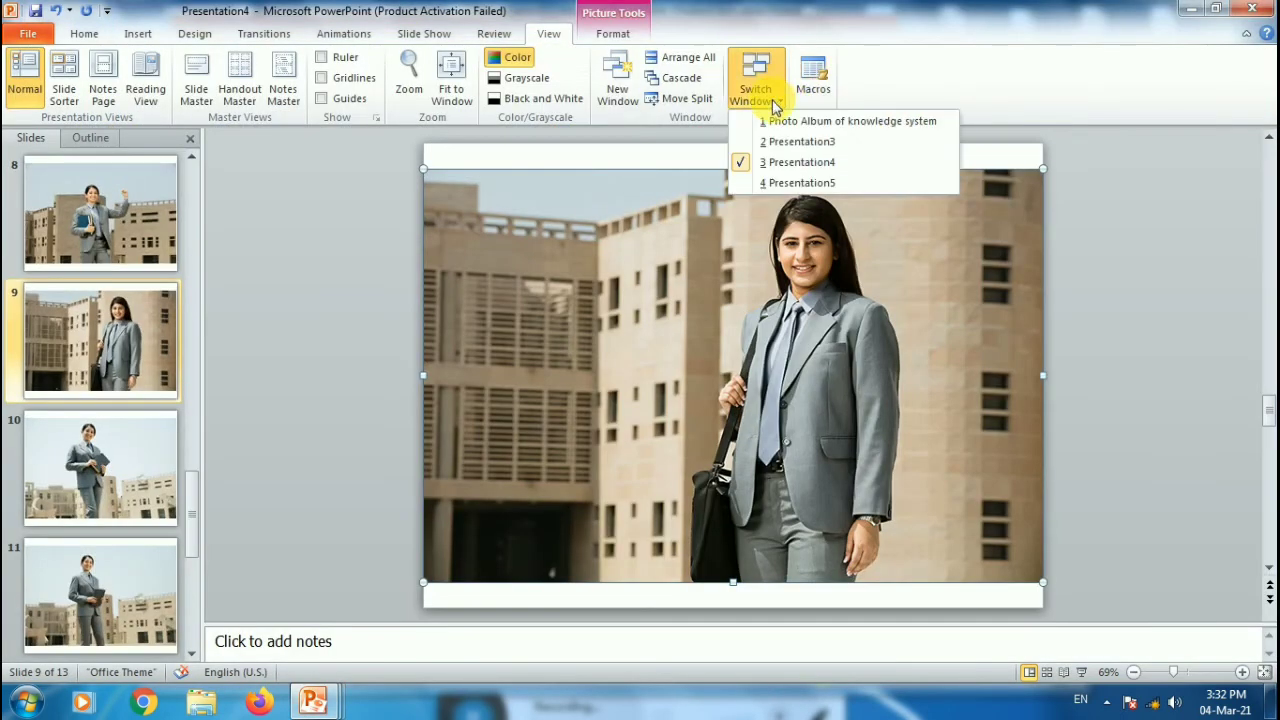
{"action": "left_click", "coordinate": [795, 184]}
{"action": "left_click", "coordinate": [766, 138]}
{"action": "left_click", "coordinate": [767, 97]}
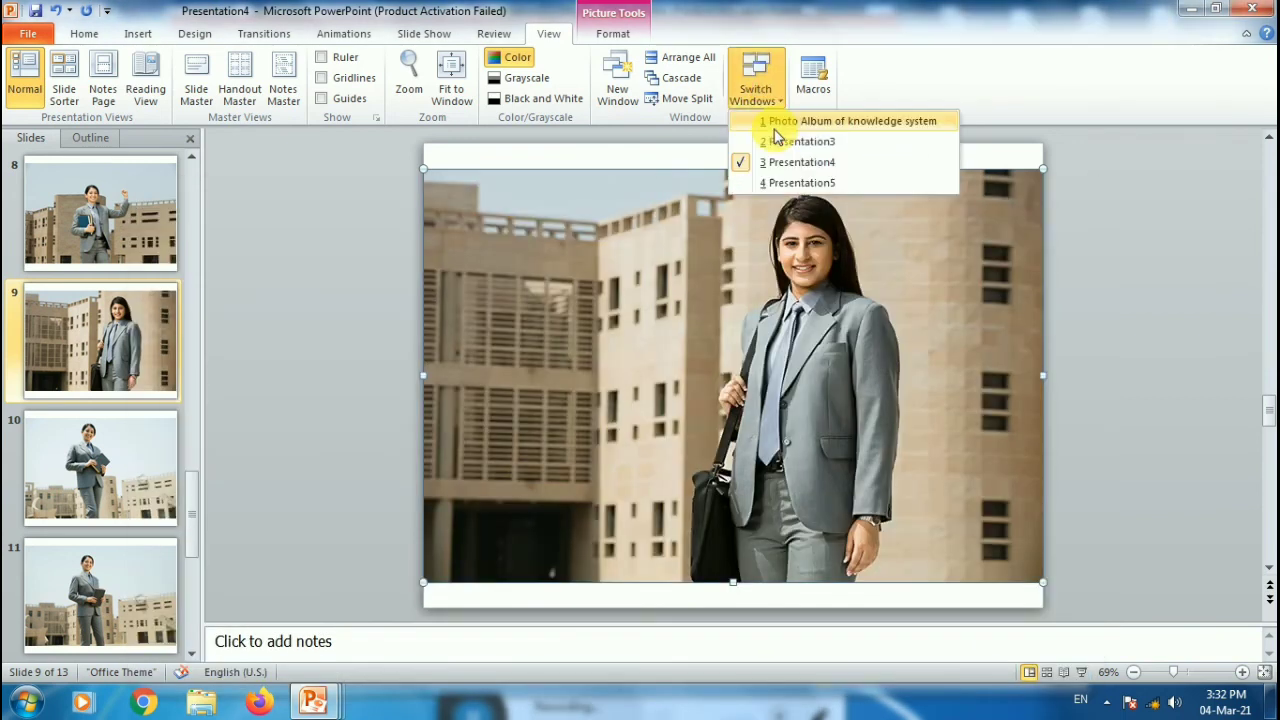
{"action": "left_click", "coordinate": [776, 141]}
Insert an empty equation on the Presentation3 title slide and place the cursor in the subtitle placeholder
{"action": "left_click", "coordinate": [757, 63]}
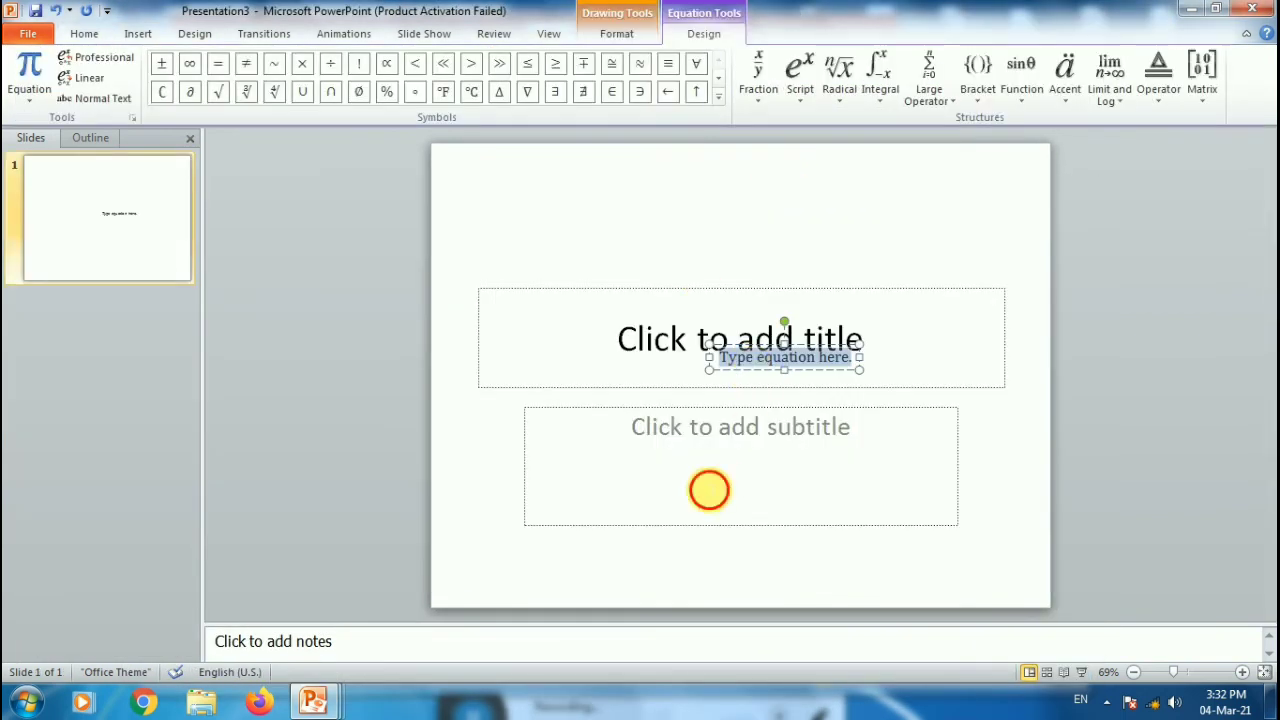
{"action": "left_click", "coordinate": [709, 489]}
{"action": "left_click", "coordinate": [616, 33]}
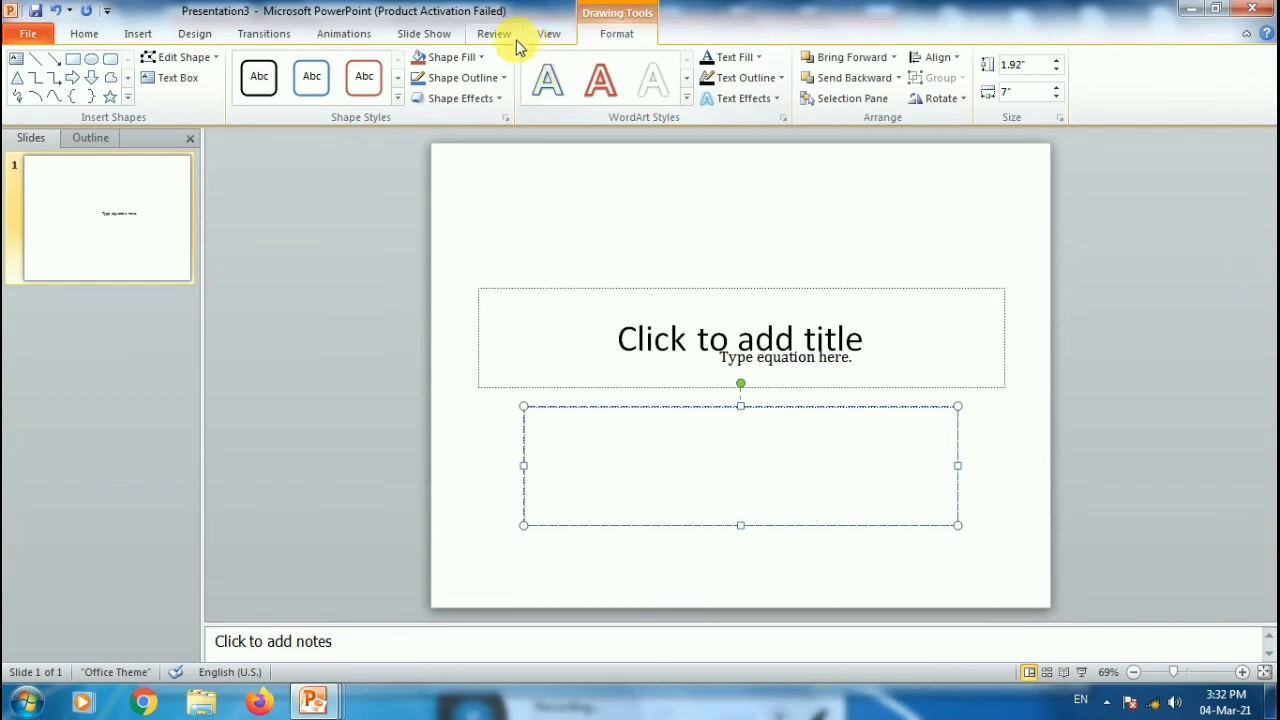
Switch to the Presentation5 window and maximize it
{"action": "left_click", "coordinate": [548, 33]}
{"action": "left_click", "coordinate": [767, 93]}
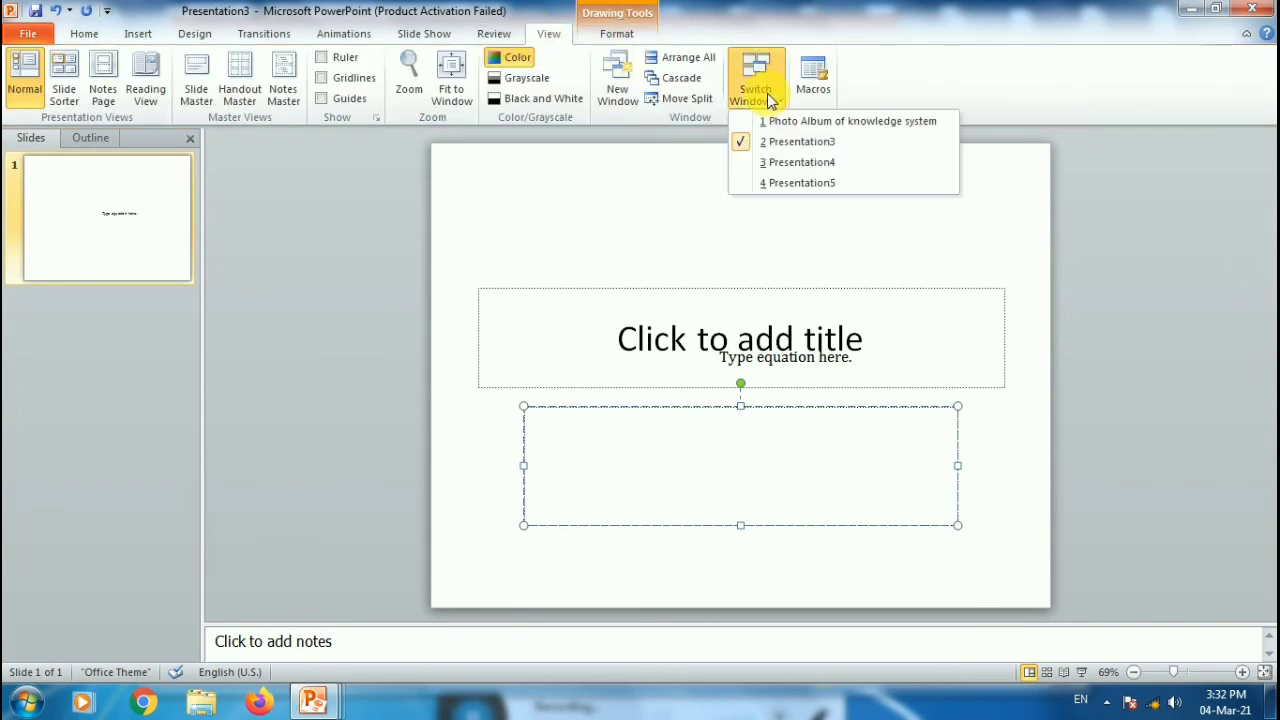
{"action": "left_click", "coordinate": [795, 183]}
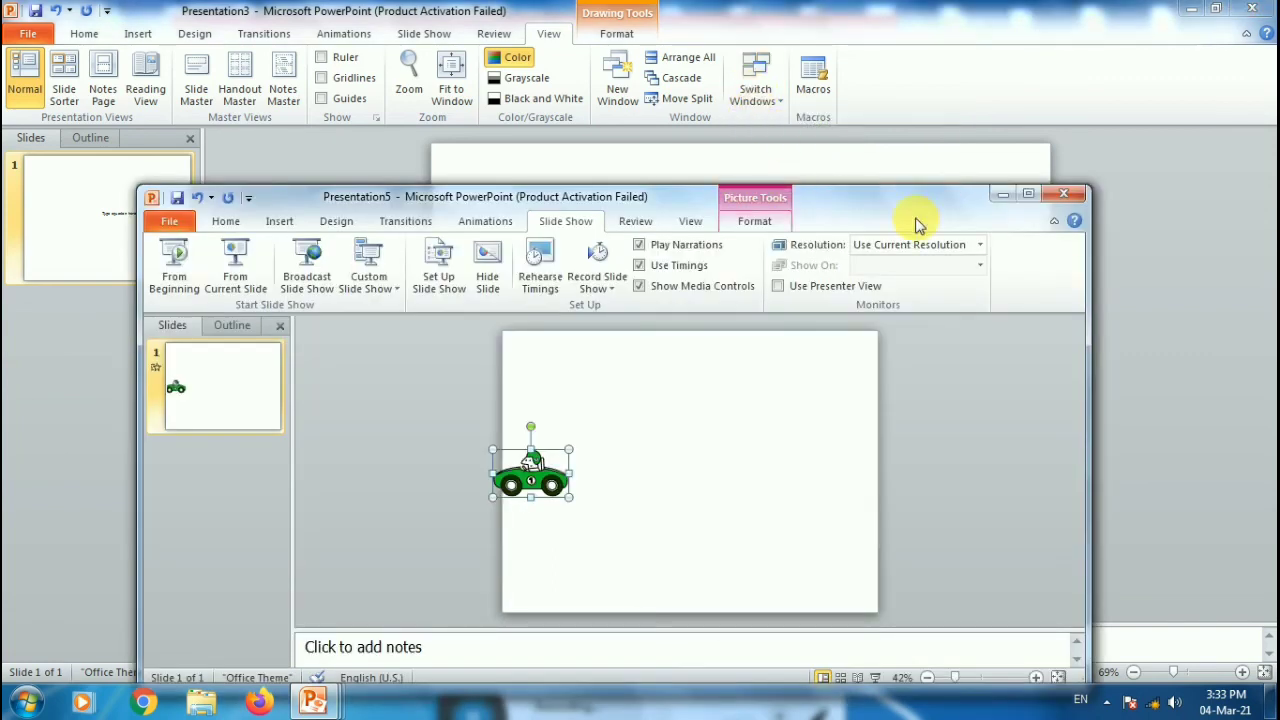
{"action": "left_click", "coordinate": [1030, 195]}
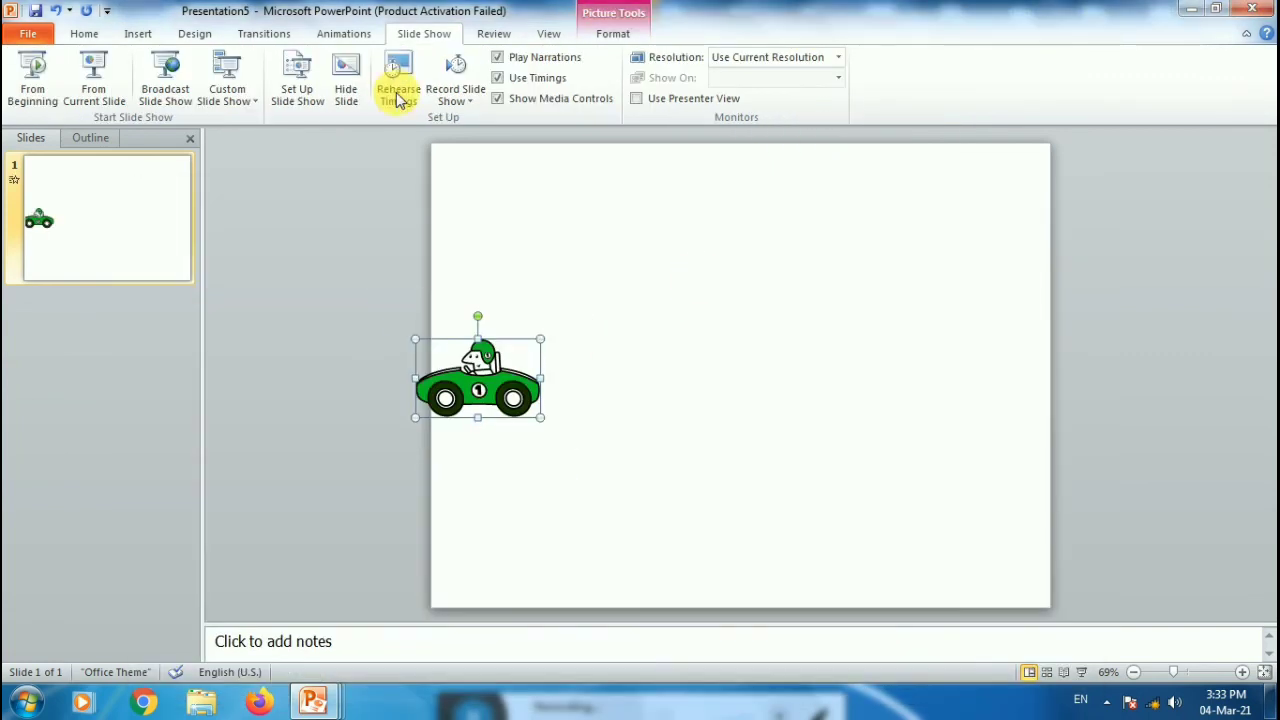
Open the Macro dialog for Presentation5 and close it without creating a macro
{"action": "left_click", "coordinate": [362, 36]}
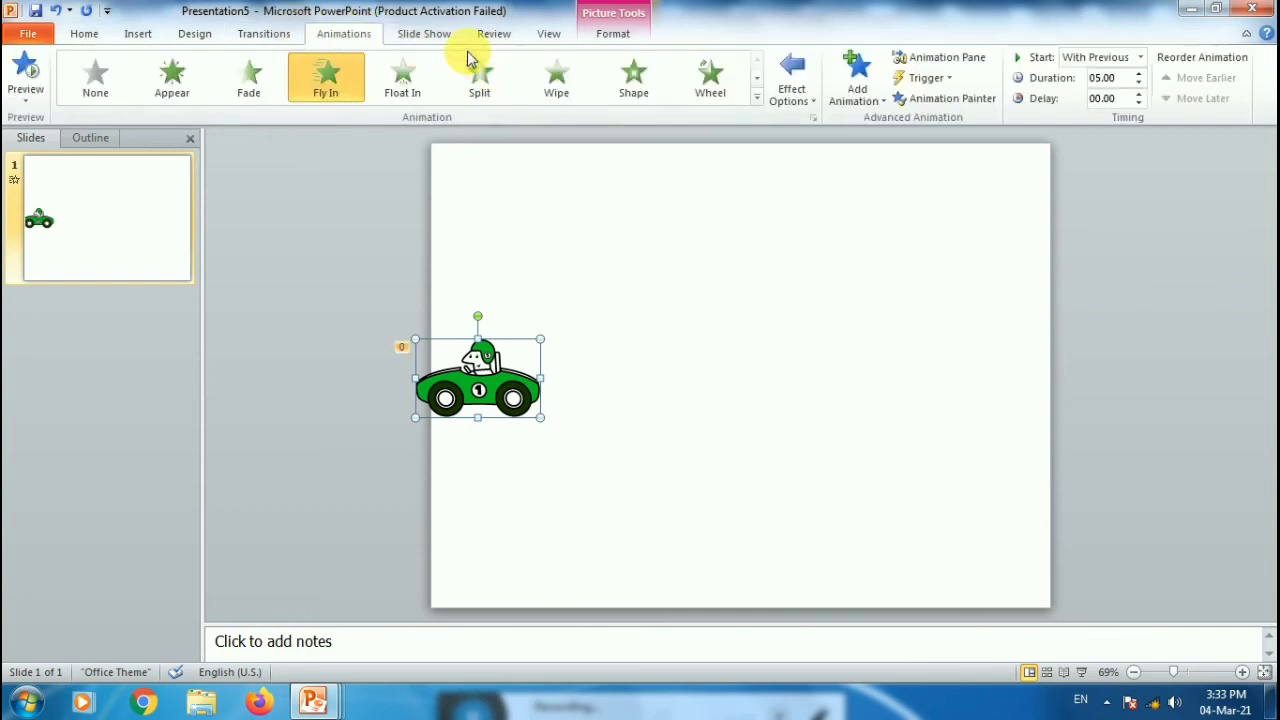
{"action": "left_click", "coordinate": [614, 36]}
{"action": "left_click", "coordinate": [548, 33]}
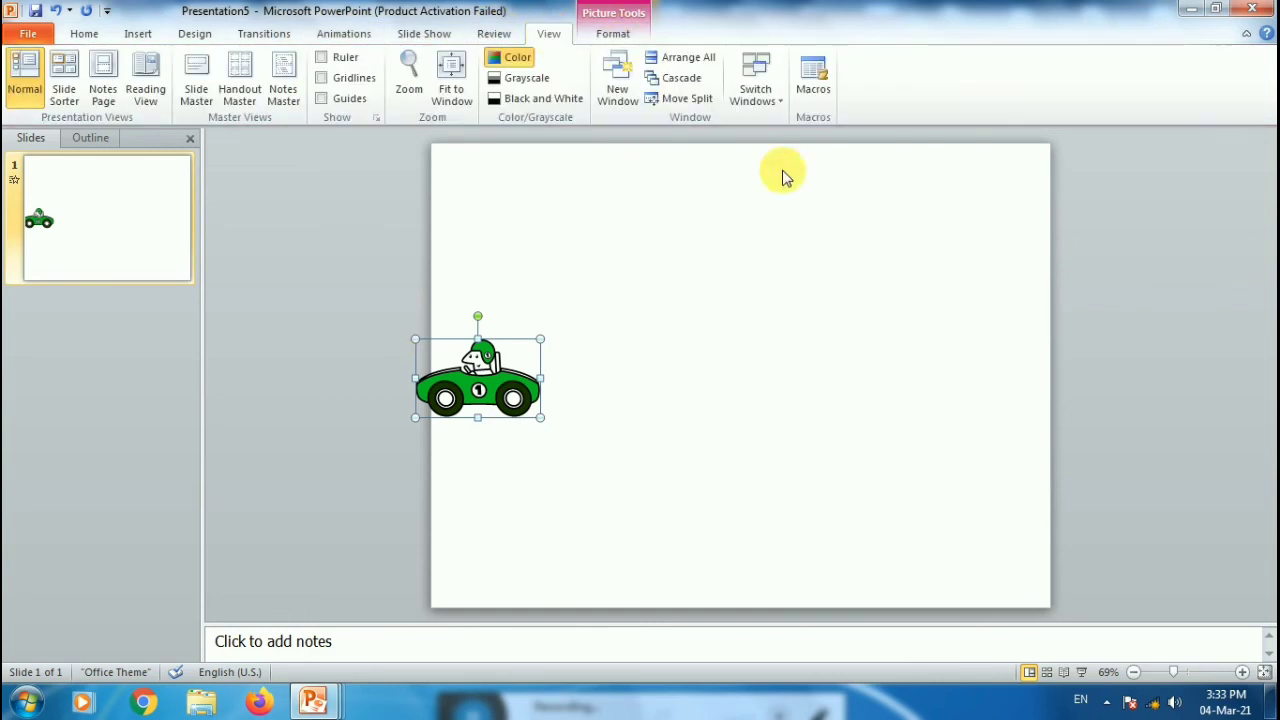
{"action": "left_click", "coordinate": [810, 97]}
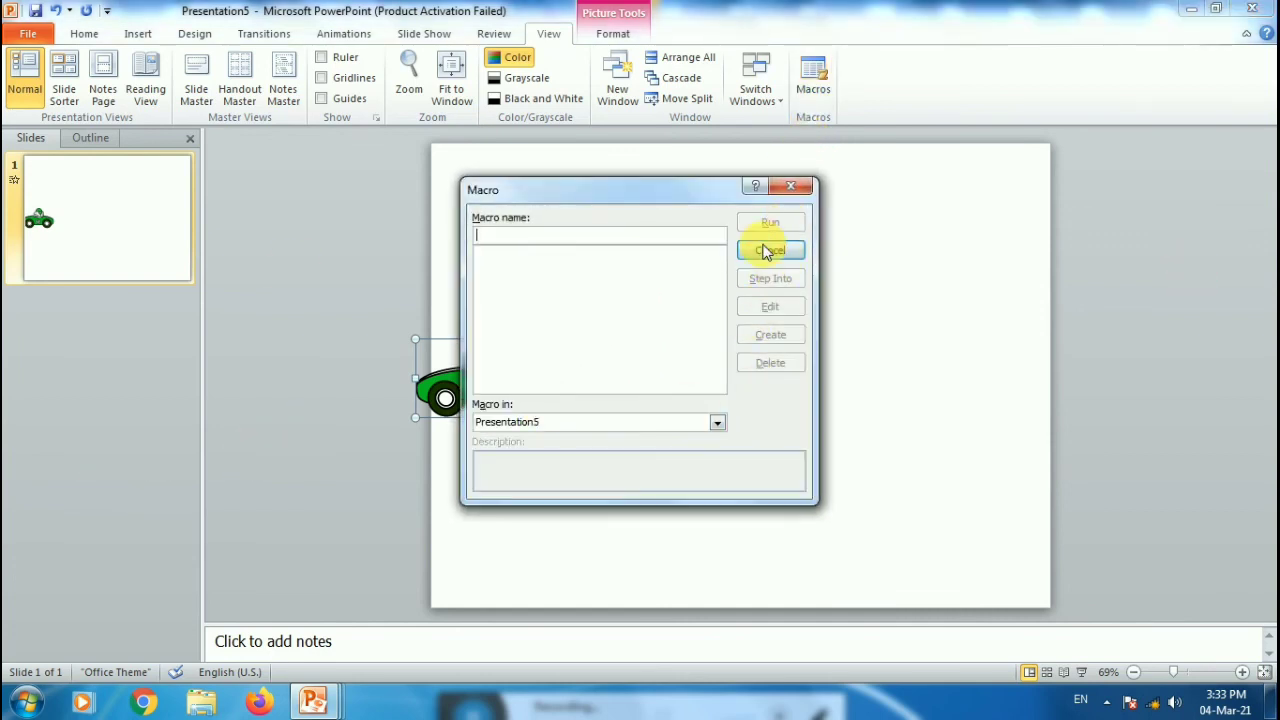
{"action": "left_click", "coordinate": [769, 251]}
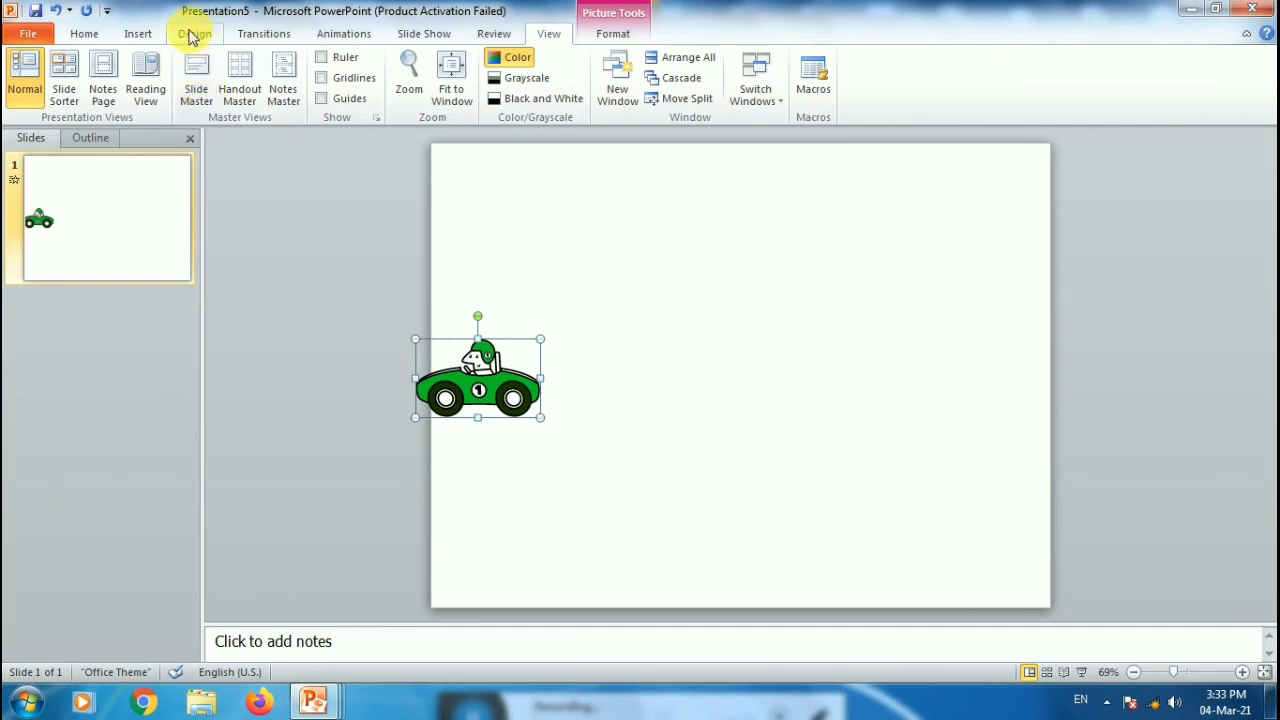
Switch to the Presentation4 window and deselect the picture on slide 9
{"action": "left_click", "coordinate": [82, 36]}
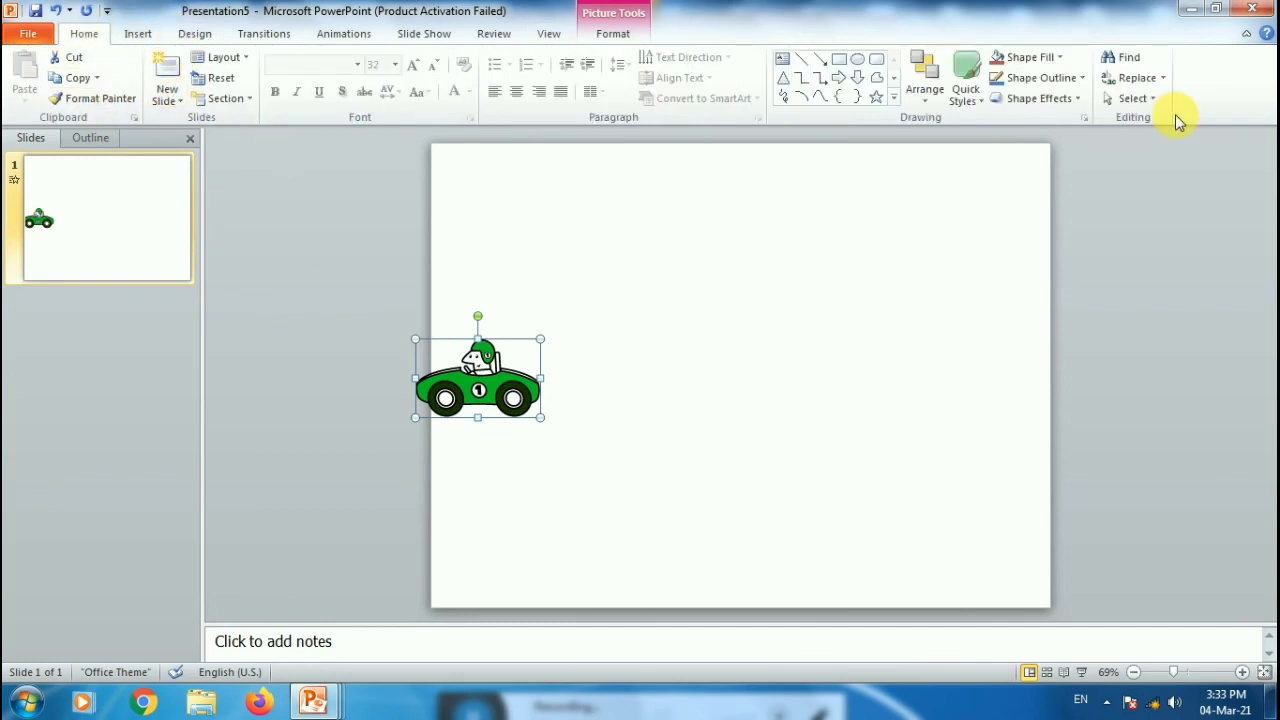
{"action": "mouse_move", "coordinate": [313, 700]}
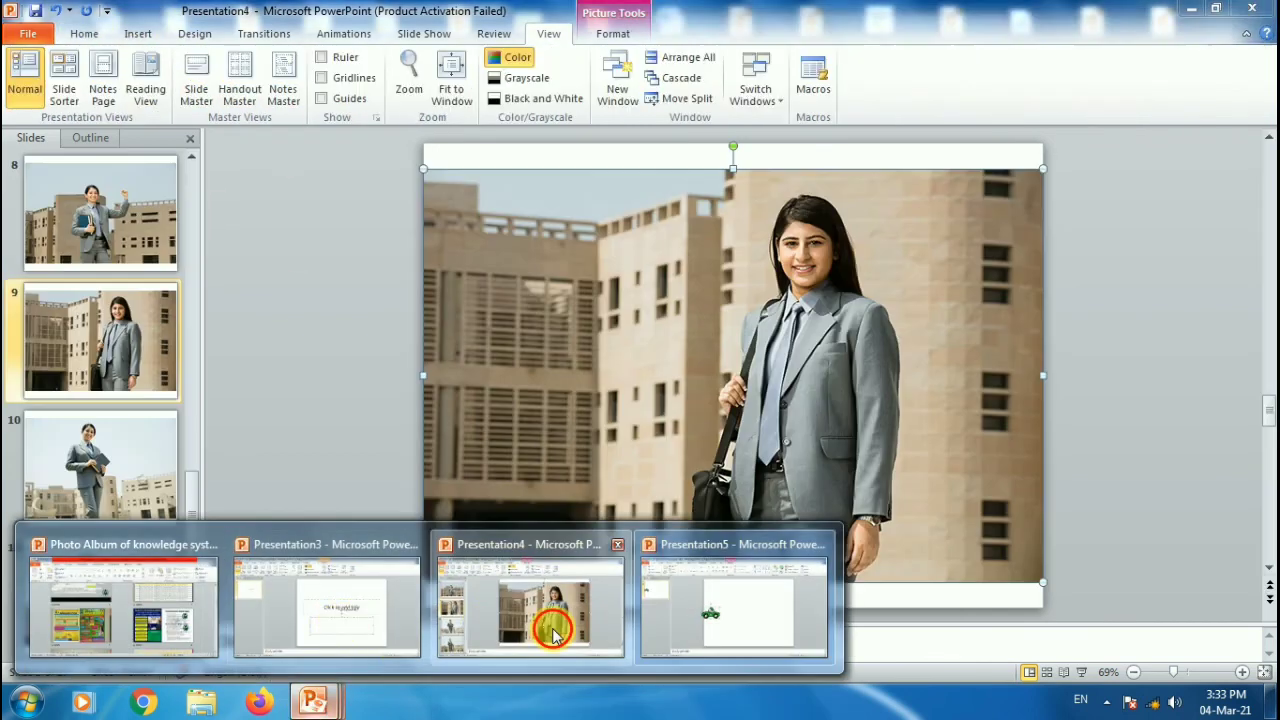
{"action": "left_click", "coordinate": [546, 620]}
{"action": "left_click", "coordinate": [366, 290]}
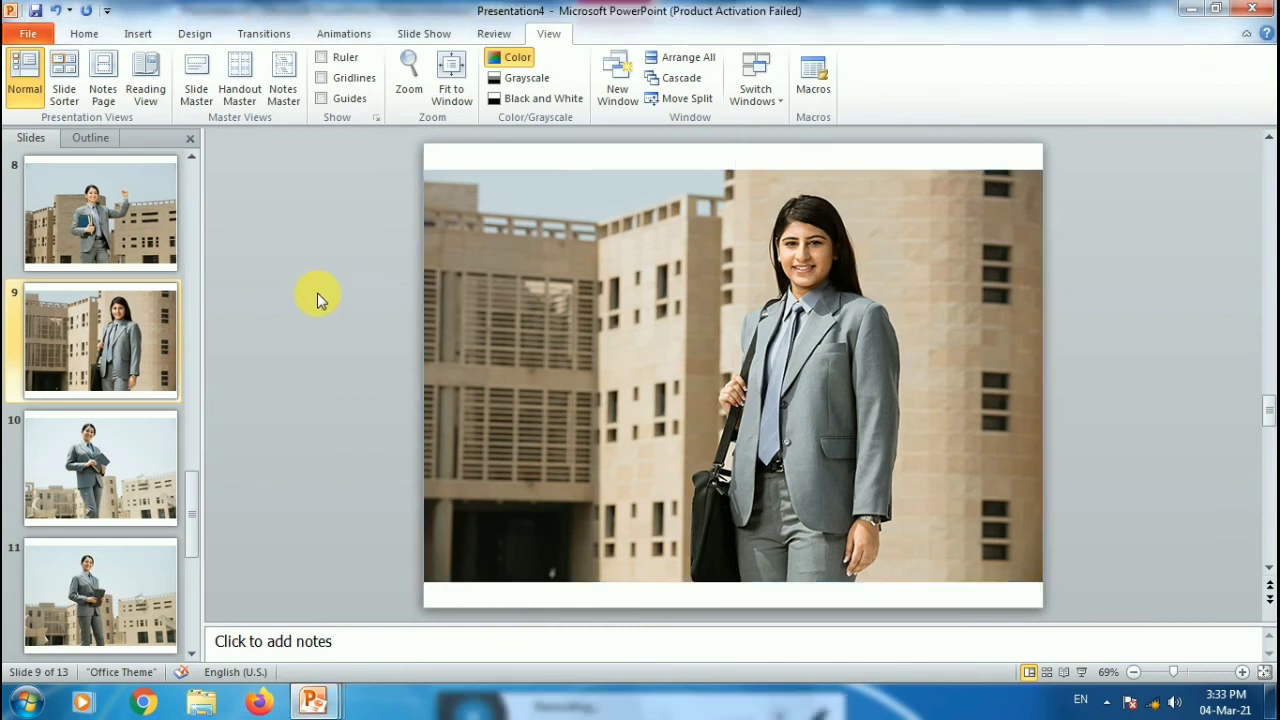
{"action": "left_click", "coordinate": [190, 35]}
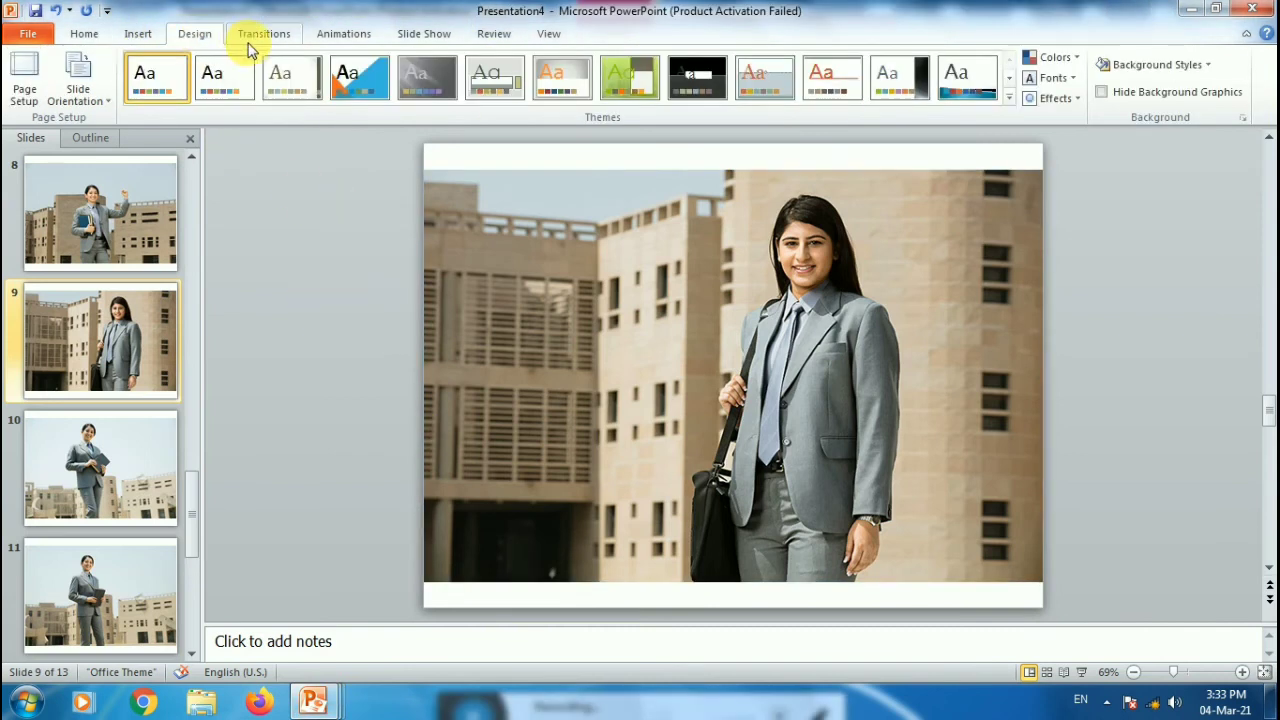
{"action": "left_click", "coordinate": [268, 34]}
{"action": "left_click", "coordinate": [344, 34]}
{"action": "left_click", "coordinate": [428, 36]}
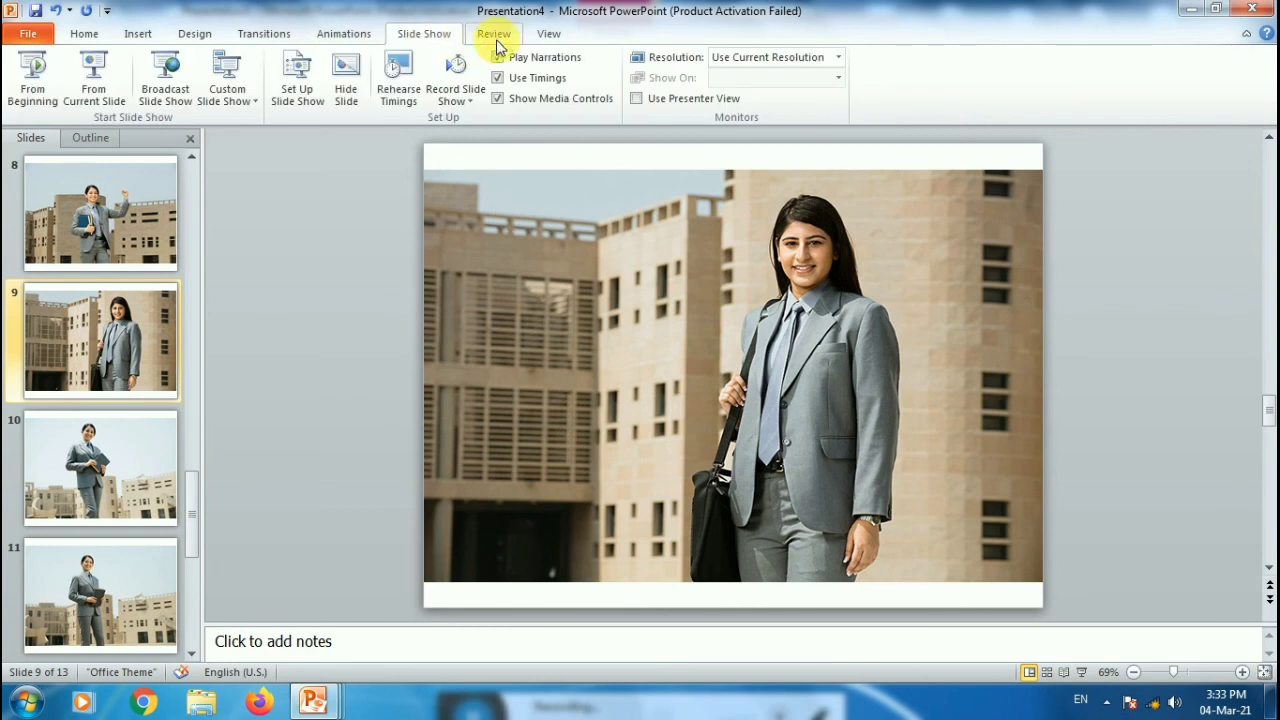
{"action": "left_click", "coordinate": [494, 34]}
{"action": "left_click", "coordinate": [548, 34]}
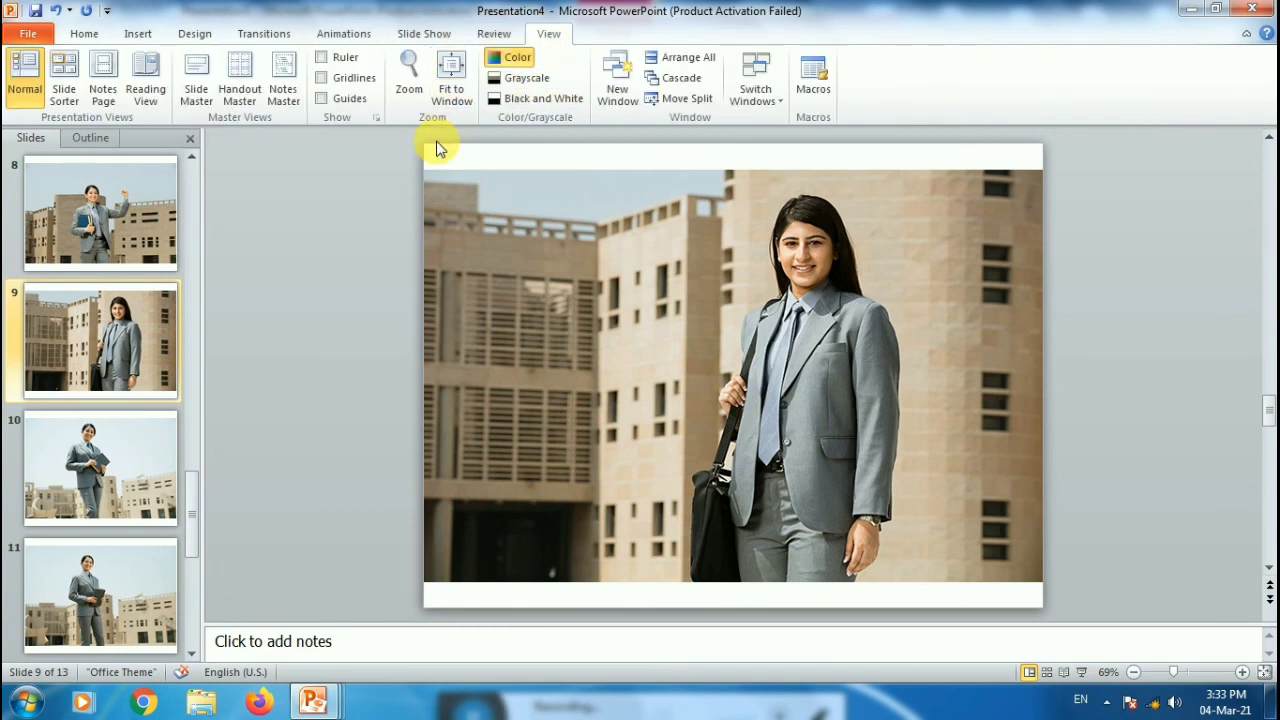